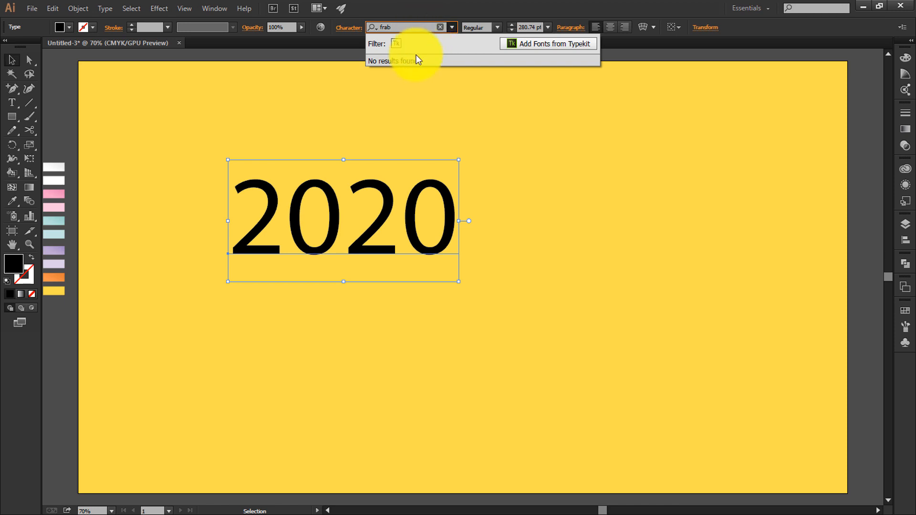
# - Set the "2020" text in Franklin Gothic Heavy and move it toward the middle of the artboard
pyautogui.press('BackSpace')
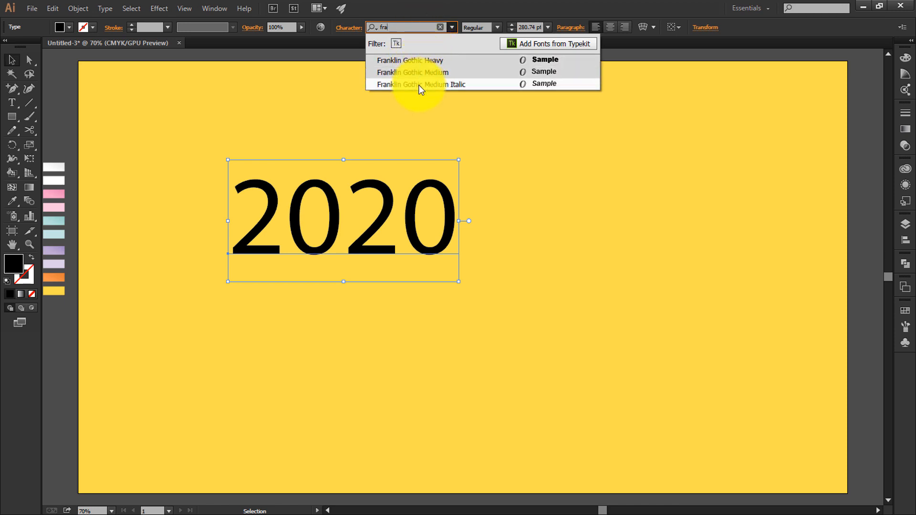
pyautogui.click(412, 61)
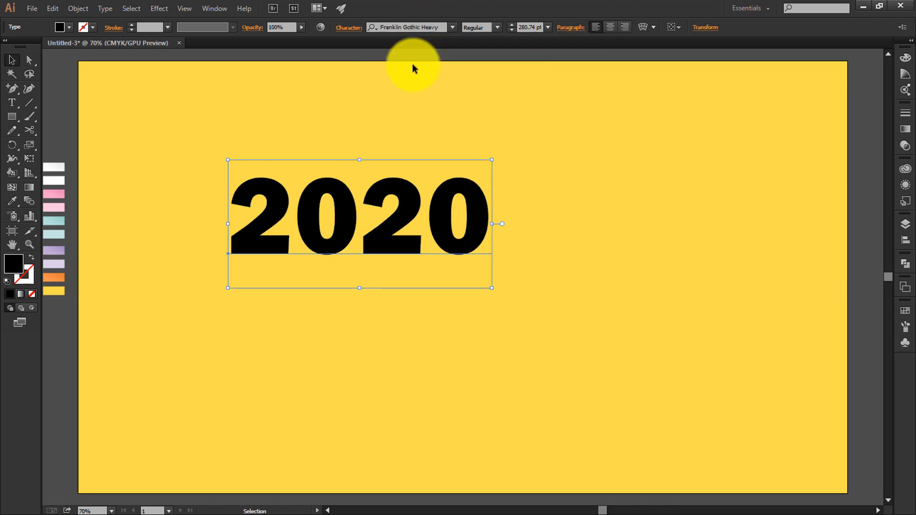
pyautogui.moveTo(428, 224); pyautogui.dragTo(497, 253)
# - Enlarge the "2020" text proportionally to about 388 pt and recentre it on the artboard
pyautogui.rightClick(497, 254)
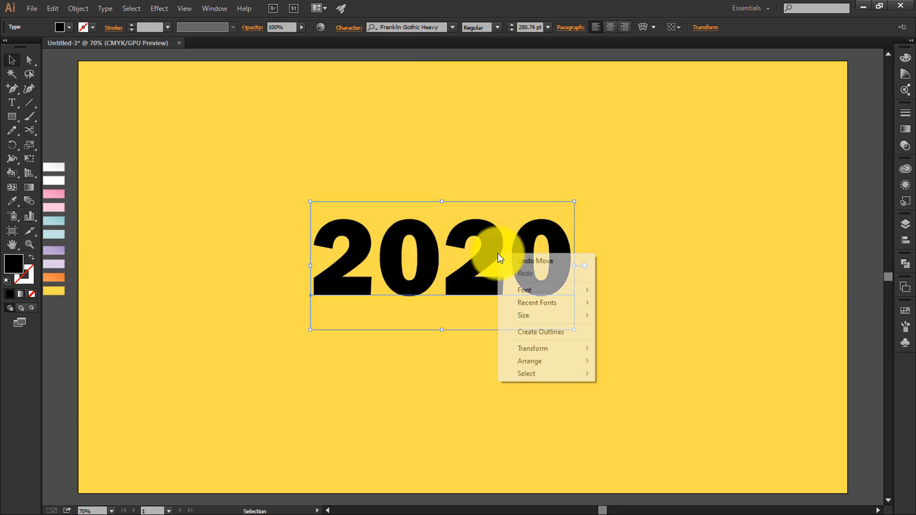
pyautogui.click(534, 331)
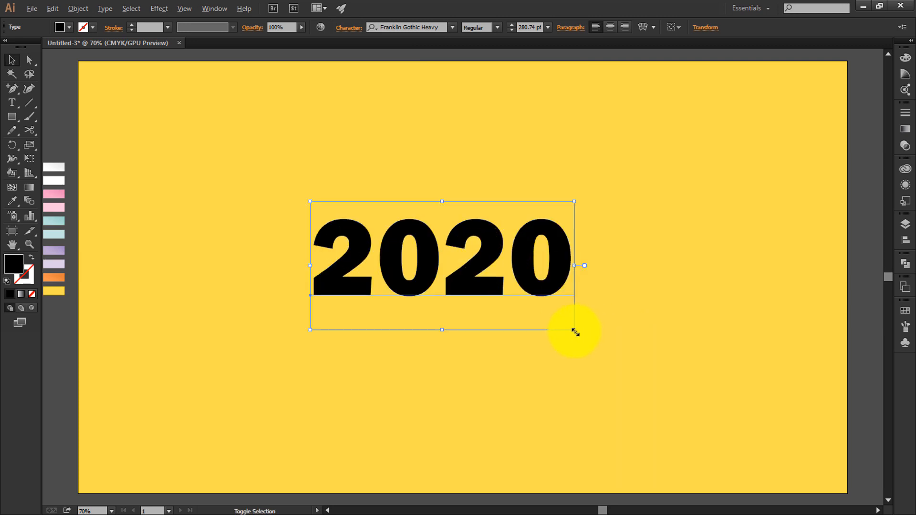
pyautogui.moveTo(575, 331); pyautogui.dragTo(625, 355)
pyautogui.moveTo(497, 280); pyautogui.dragTo(514, 283)
# - Convert the "2020" text to outlines and ungroup it into separate digits
pyautogui.rightClick(514, 284)
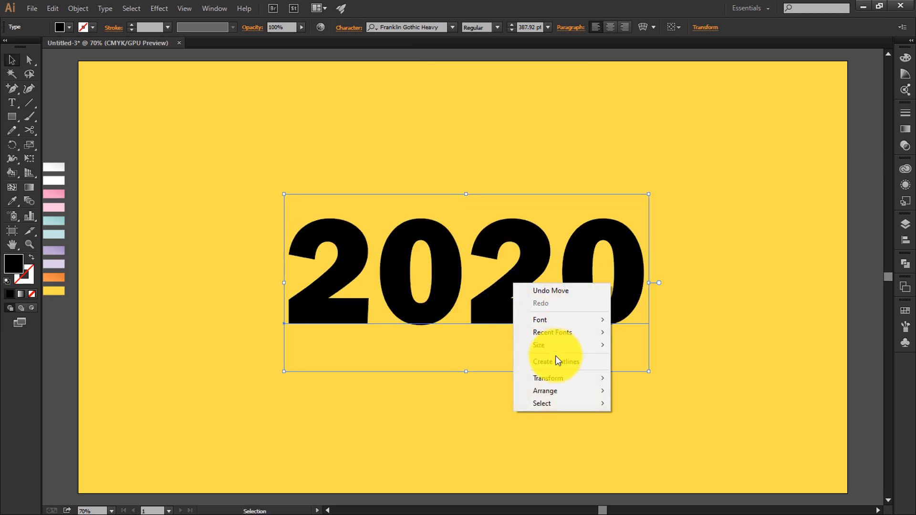
pyautogui.click(556, 362)
pyautogui.rightClick(513, 303)
pyautogui.click(565, 369)
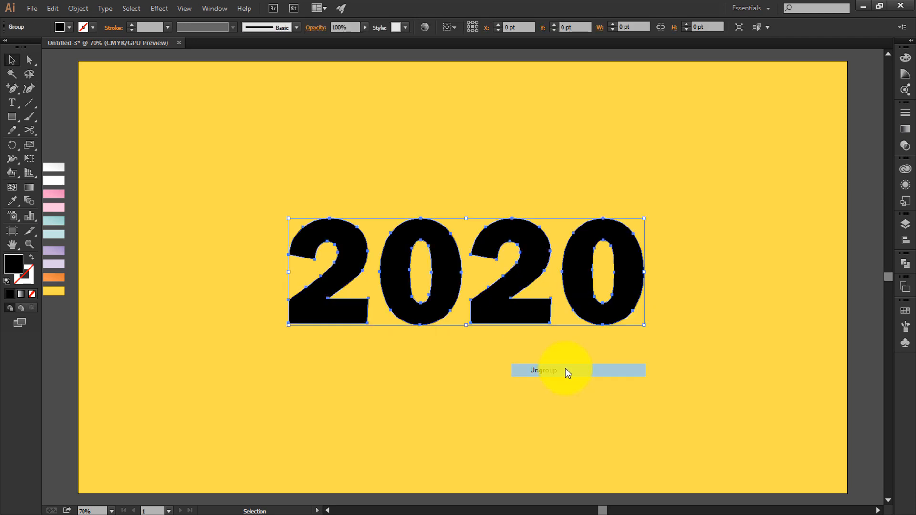
pyautogui.click(481, 334)
# - Fill all four digits with the light grey gradient sampled from the topmost color sample beside the artboard
pyautogui.moveTo(291, 198); pyautogui.dragTo(636, 275)
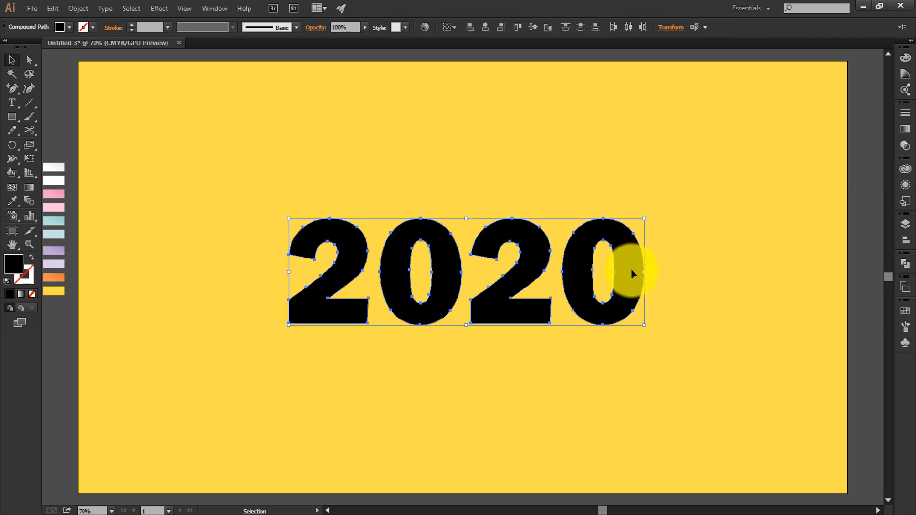
pyautogui.click(54, 167)
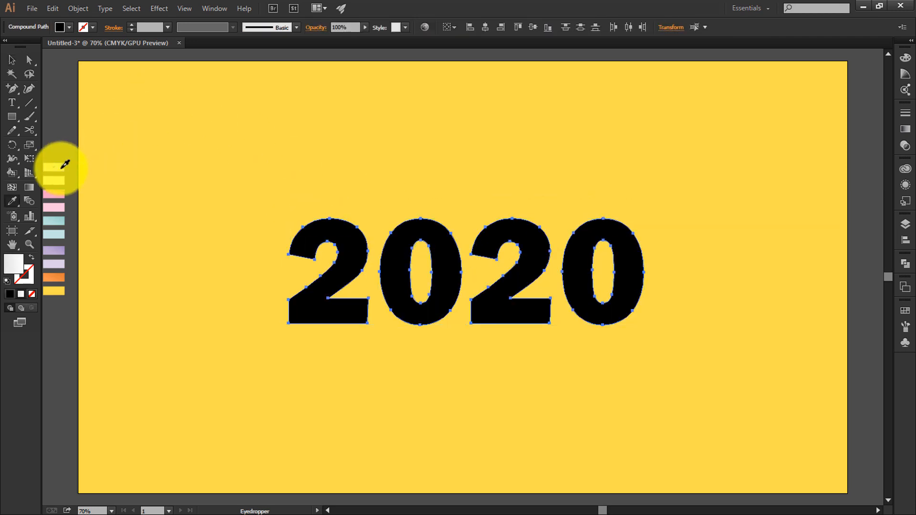
pyautogui.click(163, 107)
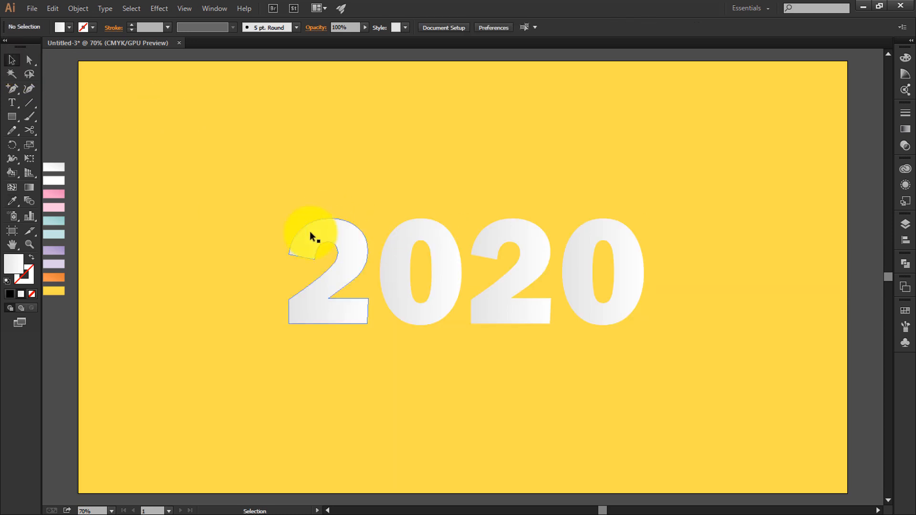
# - Paste a copy of all four digits in front and nudge it four increments down and four to the left
pyautogui.click(339, 259)
pyautogui.press('a')
pyautogui.moveTo(303, 196); pyautogui.dragTo(612, 262)
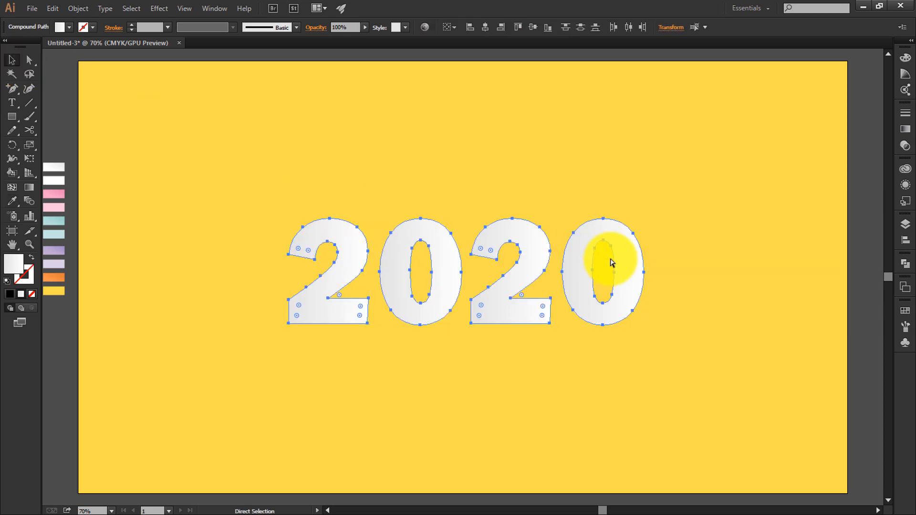
pyautogui.press('v')
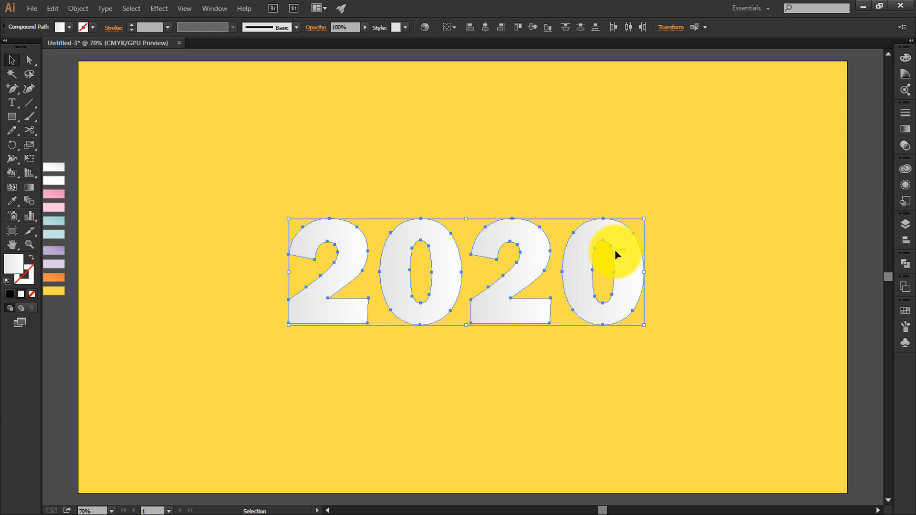
pyautogui.hotkey('ctrl', 'c')
pyautogui.hotkey('ctrl', 'f')
pyautogui.press('Down')
pyautogui.press('Down')
pyautogui.press('Down')
pyautogui.press('Down')
pyautogui.press('Left')
pyautogui.press('Left')
pyautogui.press('Left')
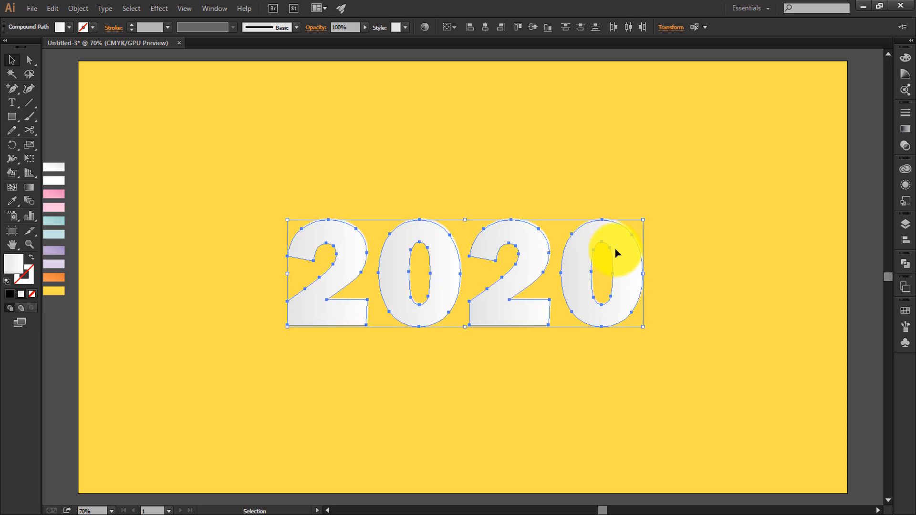
pyautogui.press('Left')
# - Select the four original digits behind the copies and fill them with the sampled white
pyautogui.press('i')
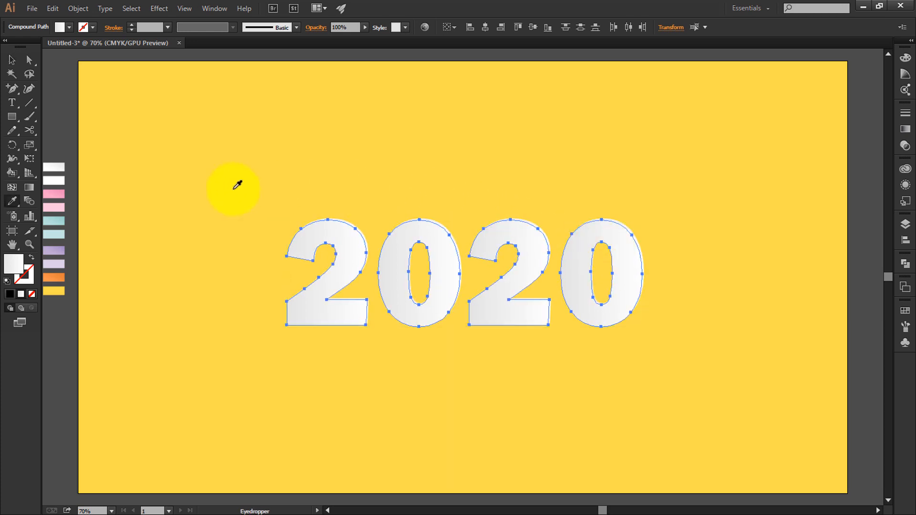
pyautogui.click(14, 63)
pyautogui.click(296, 167)
pyautogui.click(353, 223)
pyautogui.keyDown('shift'); pyautogui.click(438, 219); pyautogui.keyUp('shift')
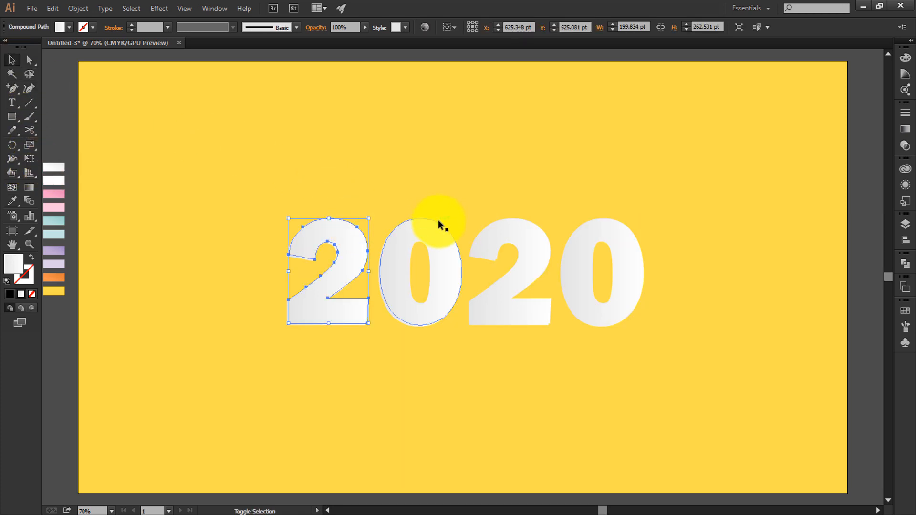
pyautogui.keyDown('shift'); pyautogui.click(542, 226); pyautogui.keyUp('shift')
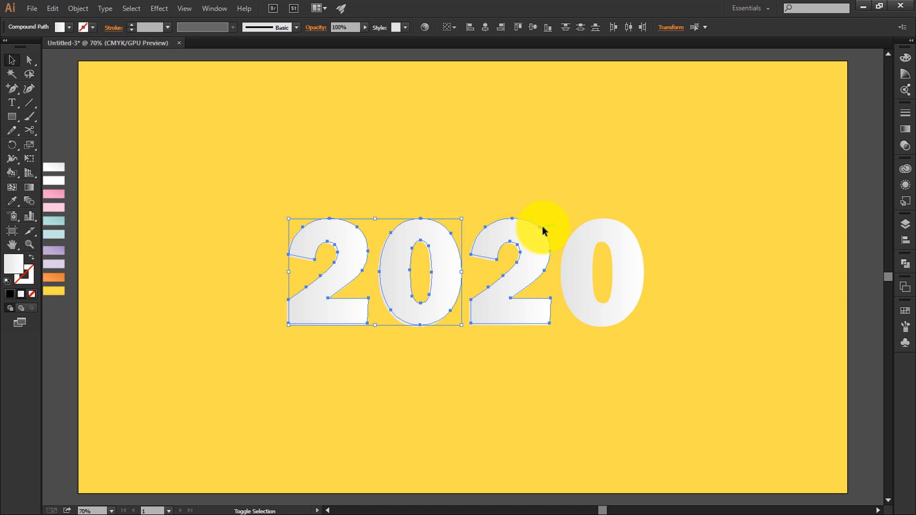
pyautogui.keyDown('shift'); pyautogui.click(618, 219); pyautogui.keyUp('shift')
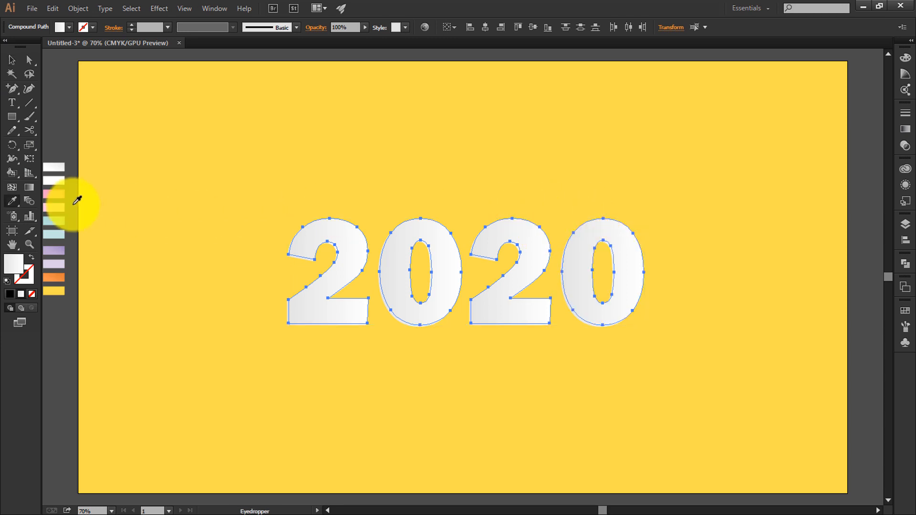
pyautogui.click(54, 181)
pyautogui.click(209, 142)
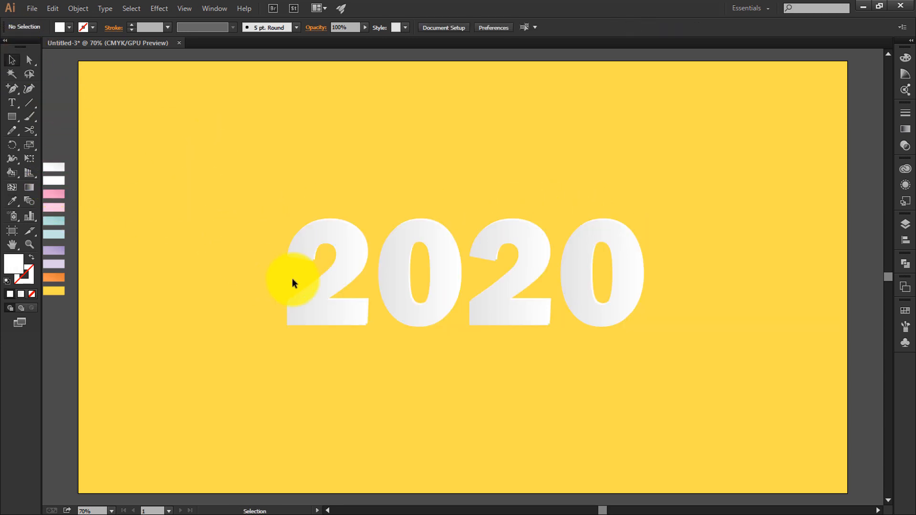
# - Select the front grey gradient copies of all four digits and nudge them slightly further down and left
pyautogui.click(318, 249)
pyautogui.keyDown('shift'); pyautogui.click(402, 236); pyautogui.keyUp('shift')
pyautogui.keyDown('shift'); pyautogui.click(524, 248); pyautogui.keyUp('shift')
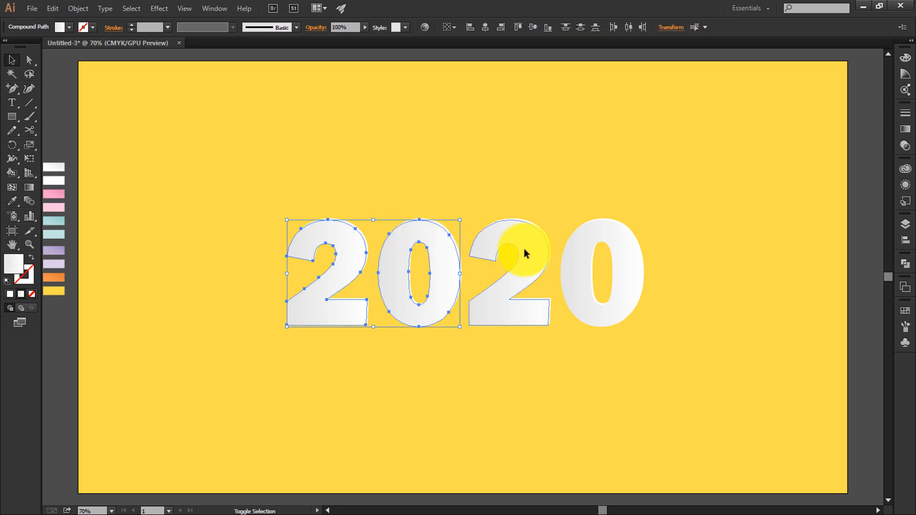
pyautogui.keyDown('shift'); pyautogui.click(574, 251); pyautogui.keyUp('shift')
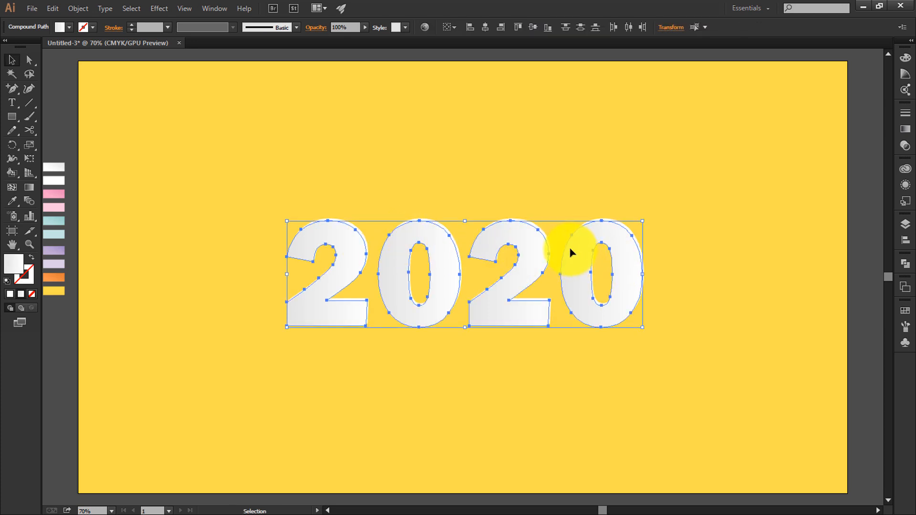
pyautogui.click(241, 190)
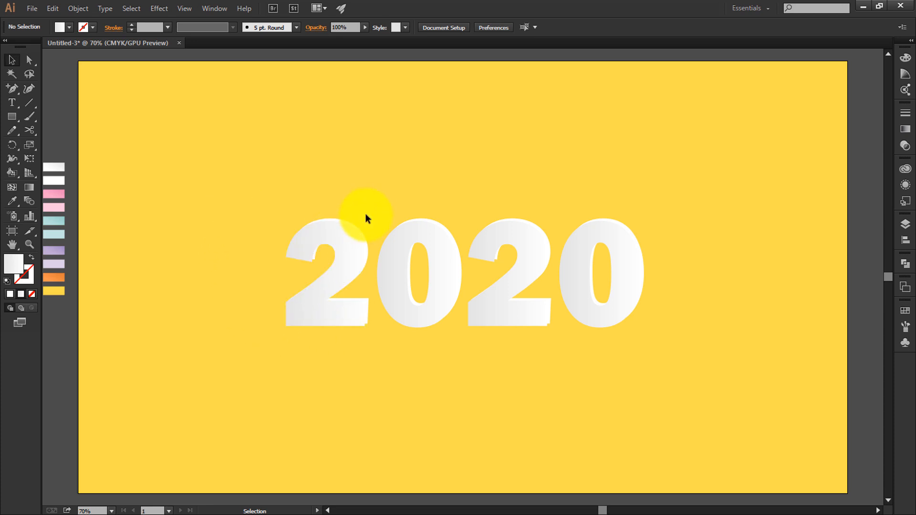
# - Fine-tune the front copies of the zeros and second 2 to even their offset from the white digits behind
pyautogui.click(446, 283)
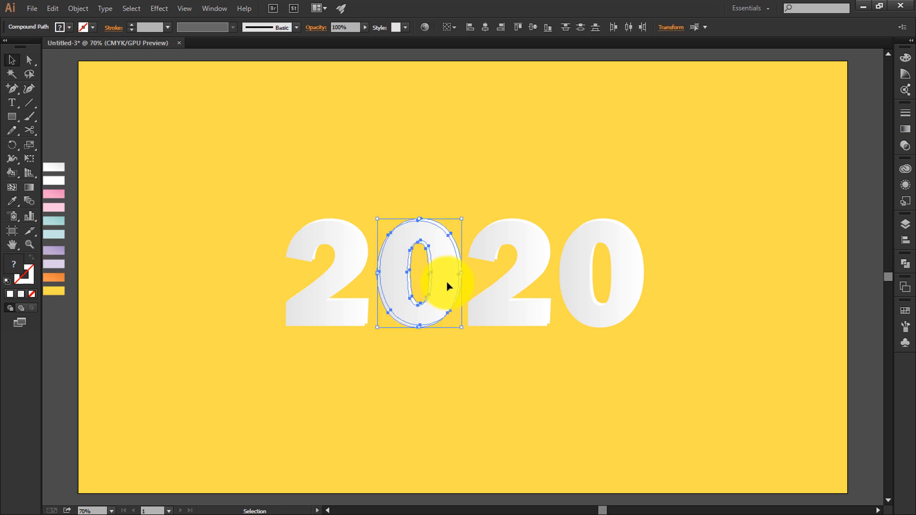
pyautogui.click(417, 258)
pyautogui.click(437, 235)
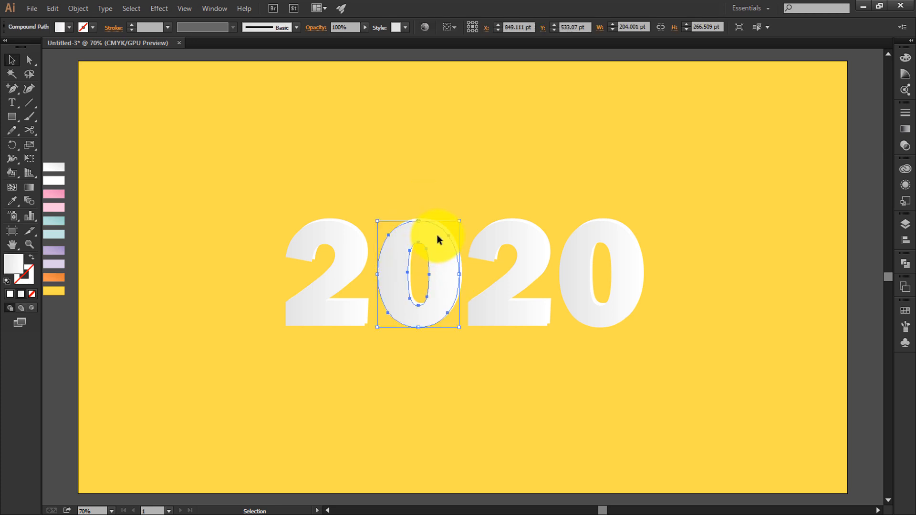
pyautogui.click(430, 197)
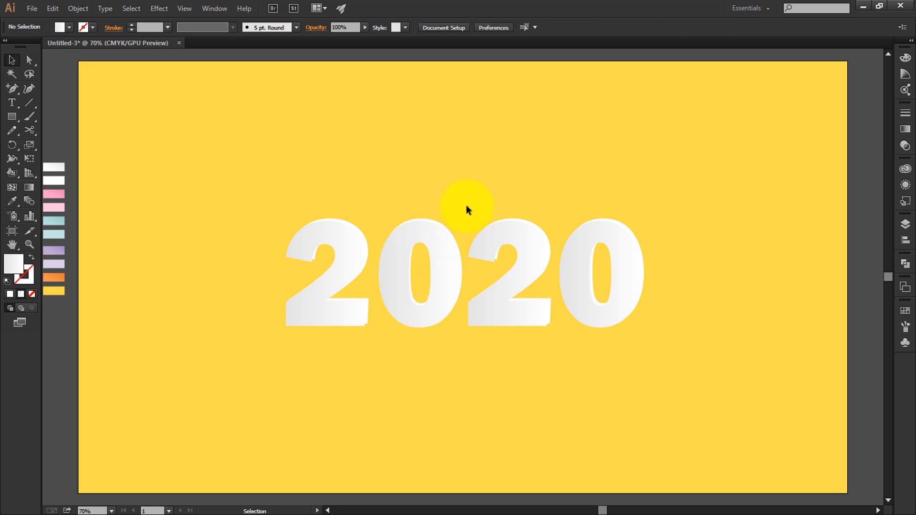
pyautogui.click(580, 242)
pyautogui.click(595, 207)
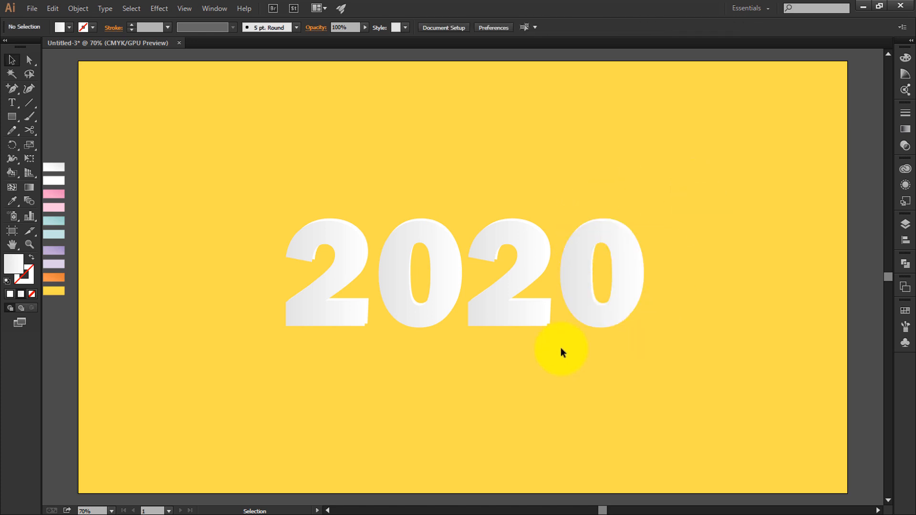
pyautogui.click(489, 326)
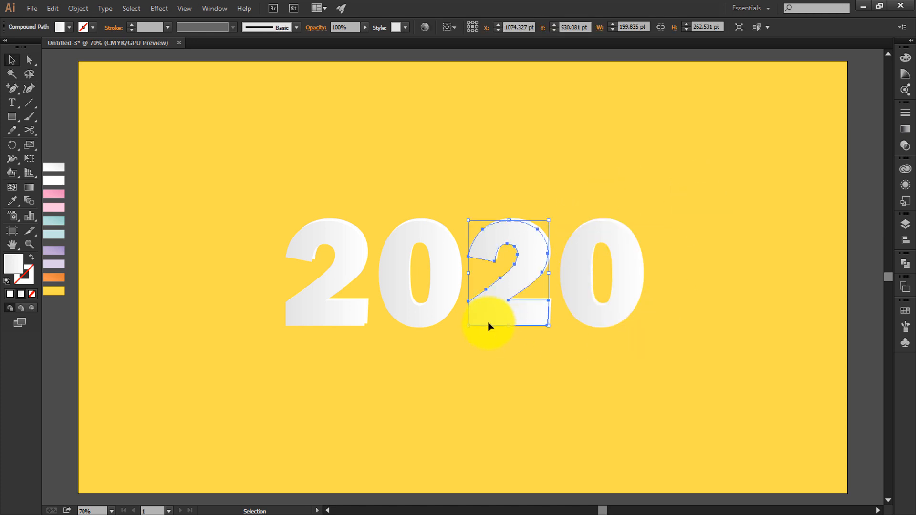
pyautogui.click(468, 367)
# - Move both 2s, including their white back layers, up so they sit higher than the zeros
pyautogui.moveTo(316, 197); pyautogui.dragTo(340, 254)
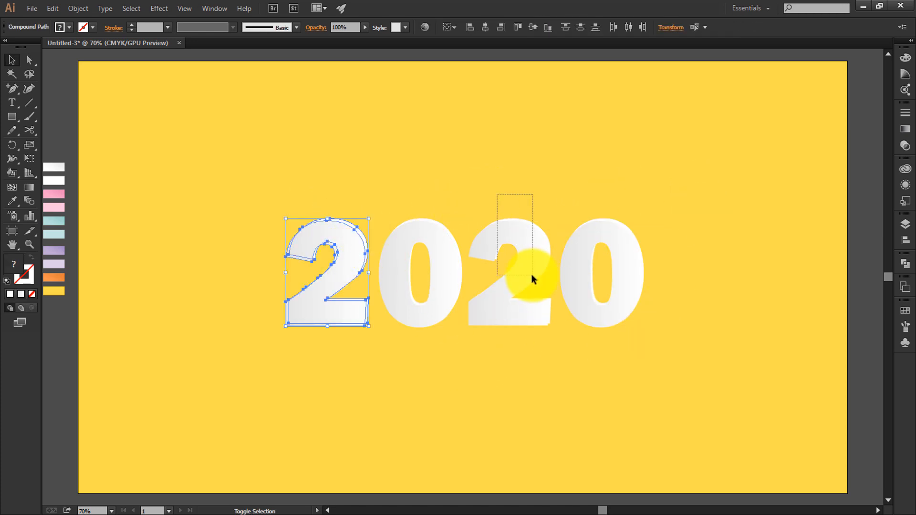
pyautogui.moveTo(531, 274); pyautogui.dragTo(531, 274)
pyautogui.moveTo(530, 242)
pyautogui.mouseDown()
pyautogui.moveTo(528, 219)
pyautogui.moveTo(540, 229)
pyautogui.mouseUp()
pyautogui.click(459, 186)
# - Nudge the front gradient copy of each 2 slightly down and left against its white back layer
pyautogui.moveTo(348, 210); pyautogui.dragTo(349, 211)
pyautogui.click(402, 154)
pyautogui.click(343, 217)
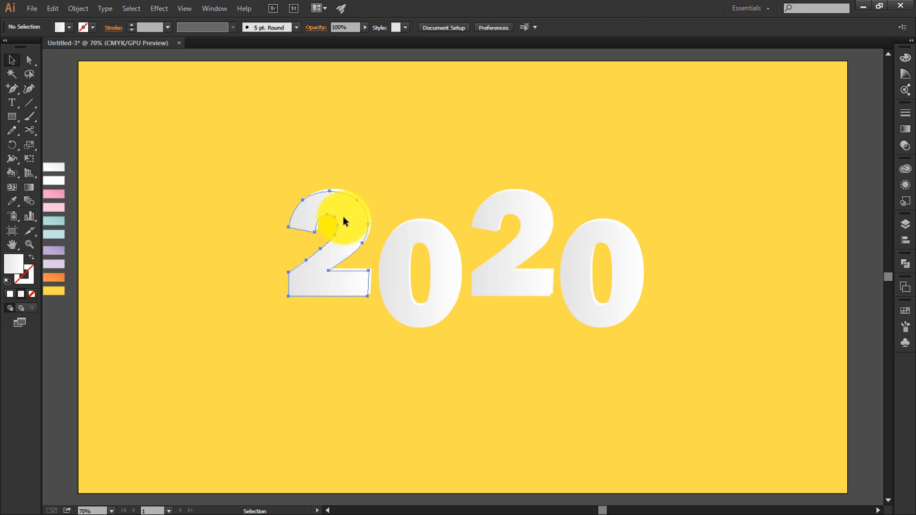
pyautogui.press('Down')
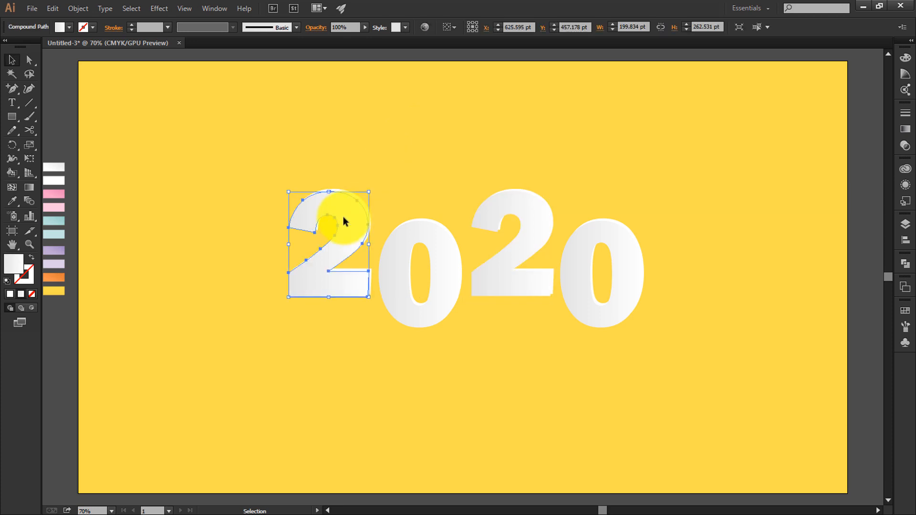
pyautogui.press('Left')
pyautogui.press('Left')
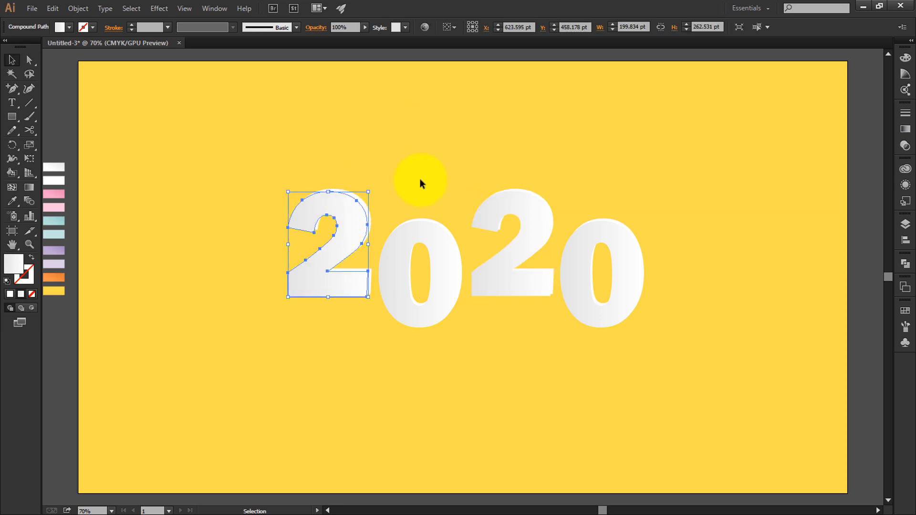
pyautogui.click(508, 190)
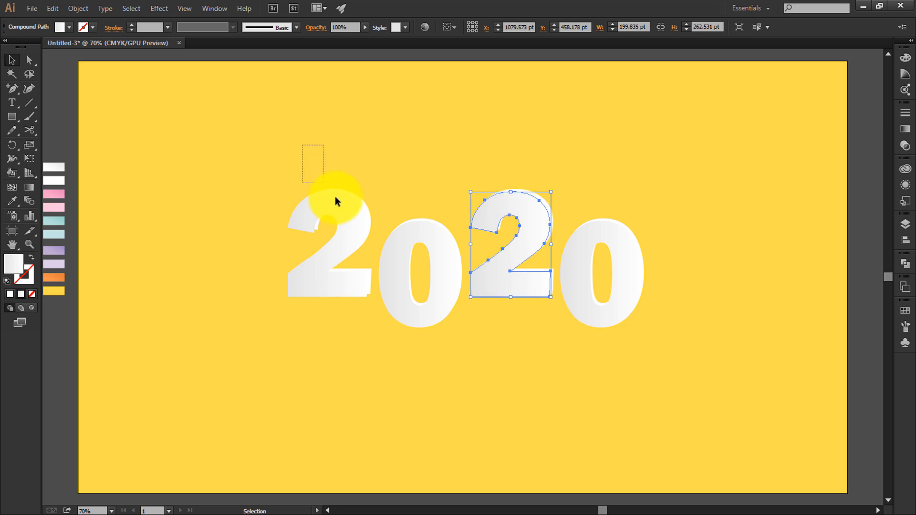
# - Use Shape Builder on both layers of the first 2 to remove the sliver inside its hook and merge the base regions
pyautogui.moveTo(336, 197); pyautogui.dragTo(308, 203)
pyautogui.moveTo(10, 172); pyautogui.dragTo(62, 172)
pyautogui.hotkey('ctrl', '+')
pyautogui.hotkey('ctrl', '+')
pyautogui.hotkey('ctrl', '+')
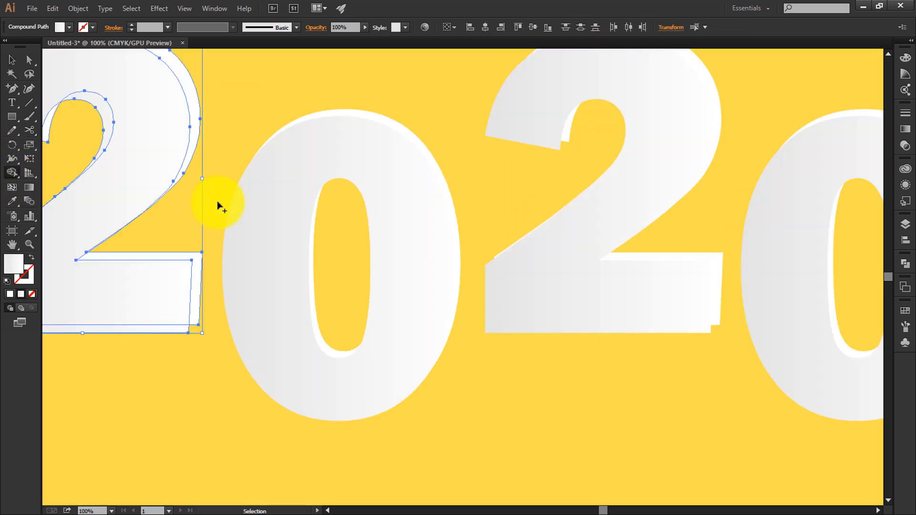
pyautogui.moveTo(281, 185); pyautogui.dragTo(599, 307)
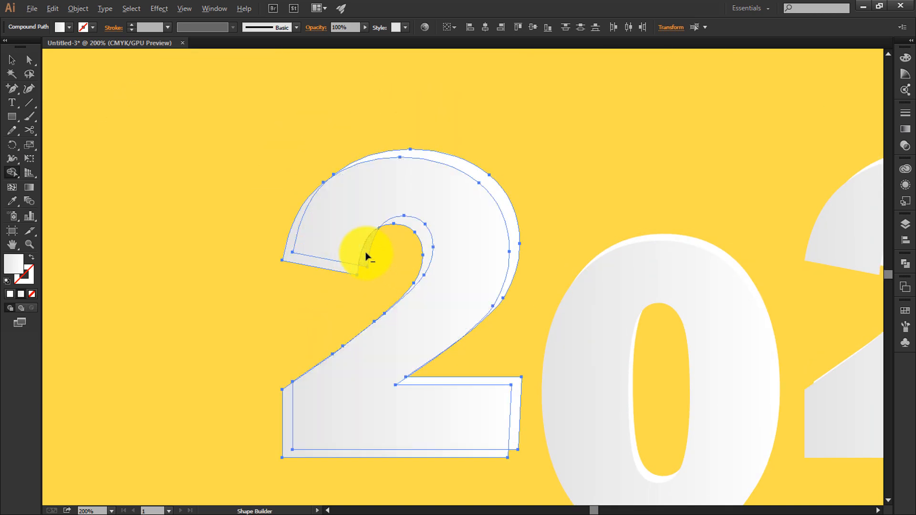
pyautogui.keyDown('alt'); pyautogui.click(368, 252); pyautogui.keyUp('alt')
pyautogui.moveTo(361, 456)
pyautogui.mouseDown()
pyautogui.moveTo(297, 456)
pyautogui.moveTo(319, 427)
pyautogui.moveTo(305, 451)
pyautogui.mouseUp()
pyautogui.hotkey('ctrl', 'z')
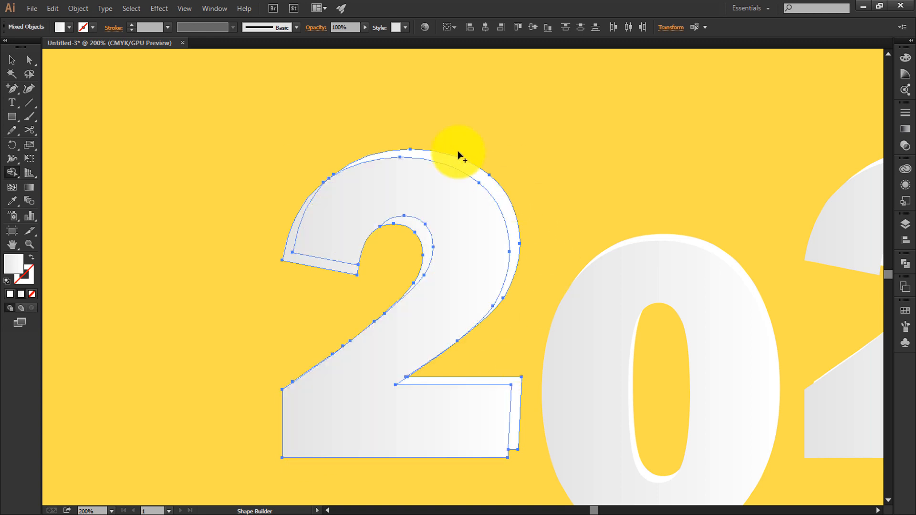
pyautogui.click(12, 59)
pyautogui.click(306, 310)
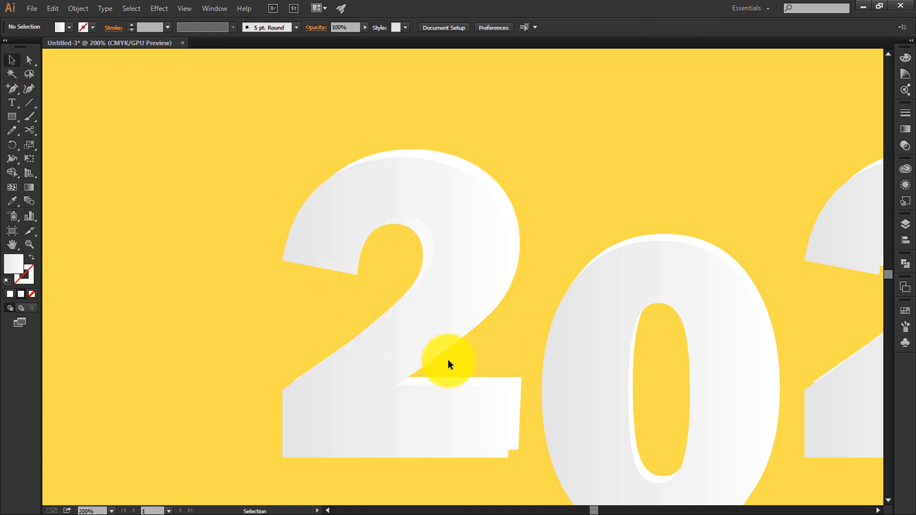
pyautogui.click(473, 304)
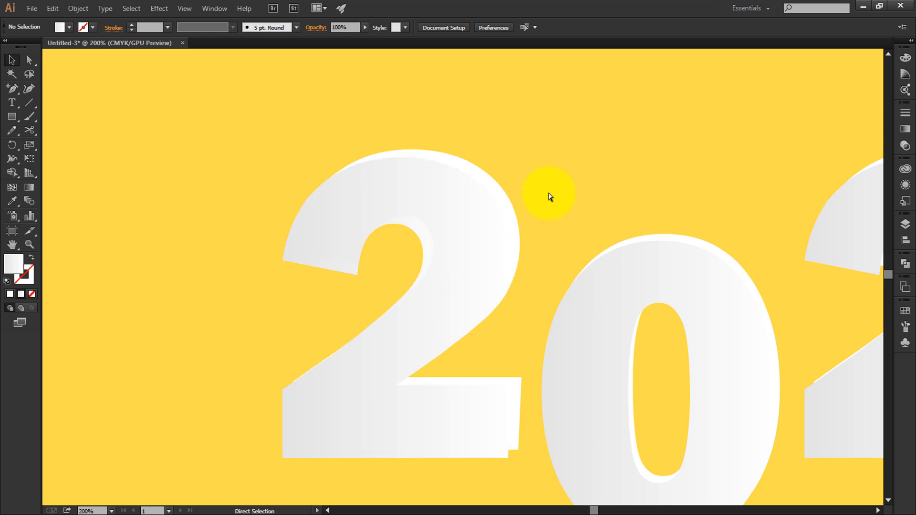
# - Use Shape Builder on the first 2 to clear its inner hook and merge the overlapping strips at the hook end and base
pyautogui.click(319, 127)
pyautogui.moveTo(280, 170); pyautogui.dragTo(377, 280)
pyautogui.click(17, 173)
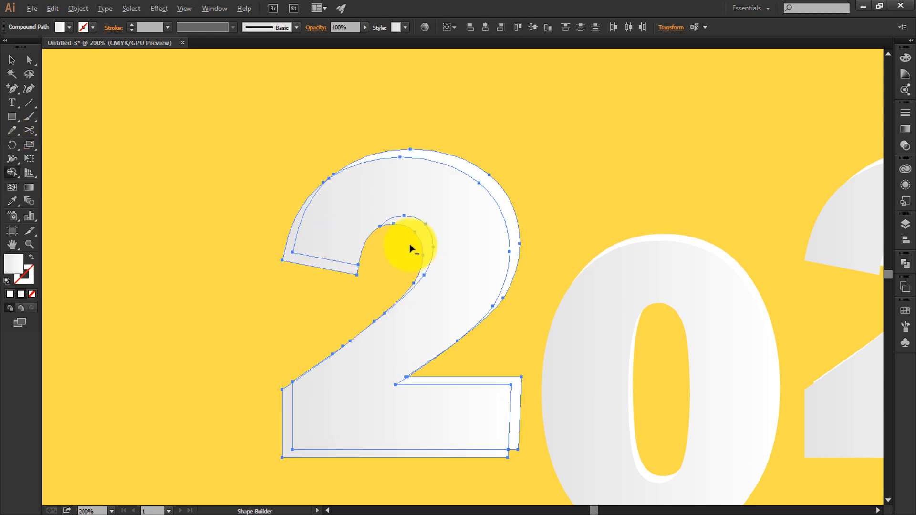
pyautogui.keyDown('alt'); pyautogui.click(422, 236); pyautogui.keyUp('alt')
pyautogui.moveTo(382, 367)
pyautogui.mouseDown()
pyautogui.moveTo(351, 338)
pyautogui.moveTo(313, 331)
pyautogui.mouseUp()
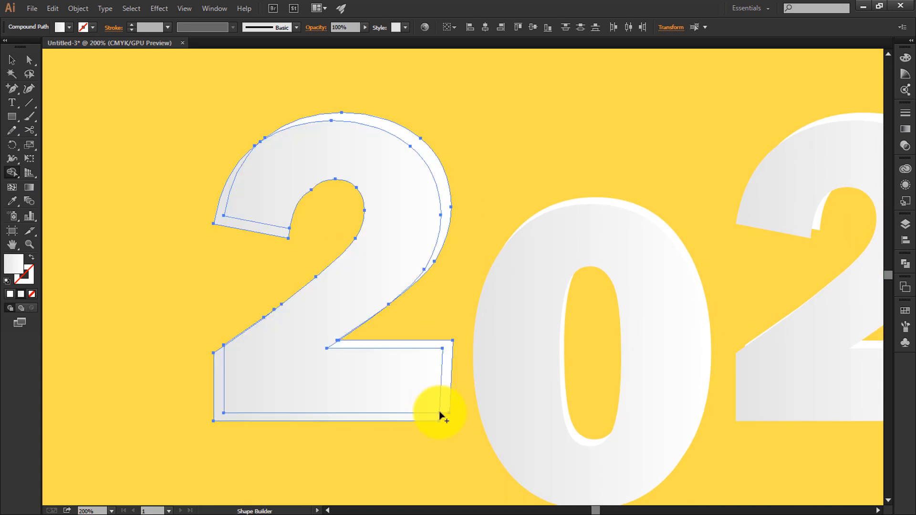
pyautogui.moveTo(267, 381); pyautogui.dragTo(219, 406)
pyautogui.moveTo(257, 236)
pyautogui.mouseDown()
pyautogui.moveTo(262, 210)
pyautogui.moveTo(250, 229)
pyautogui.mouseUp()
pyautogui.click(13, 61)
pyautogui.click(462, 199)
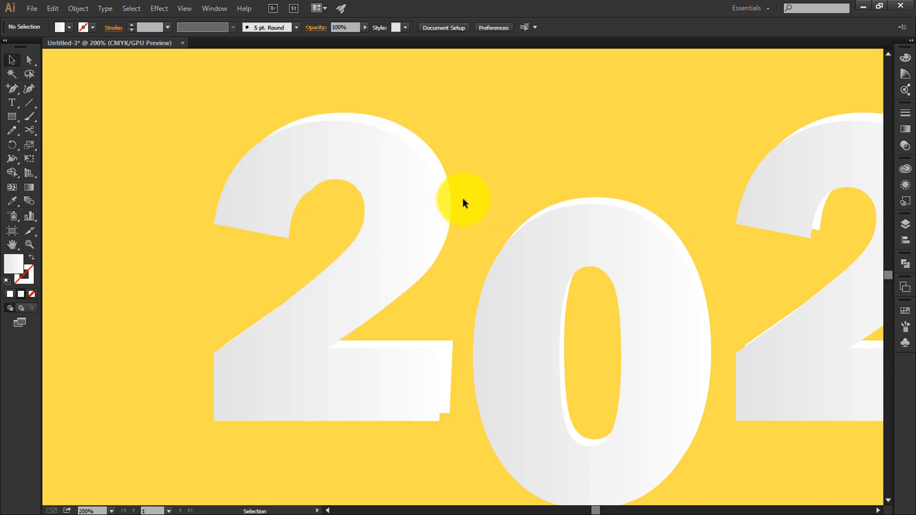
pyautogui.click(440, 170)
pyautogui.rightClick(406, 196)
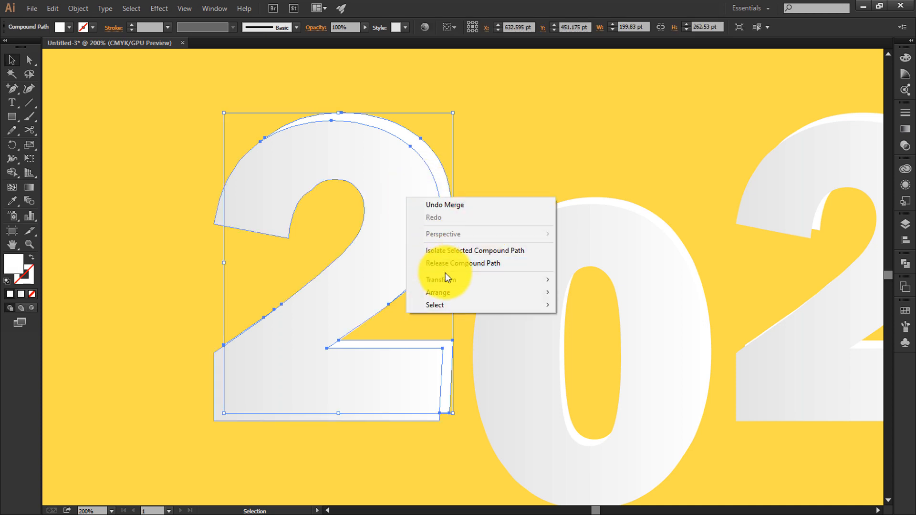
pyautogui.click(446, 264)
pyautogui.click(458, 229)
pyautogui.click(416, 160)
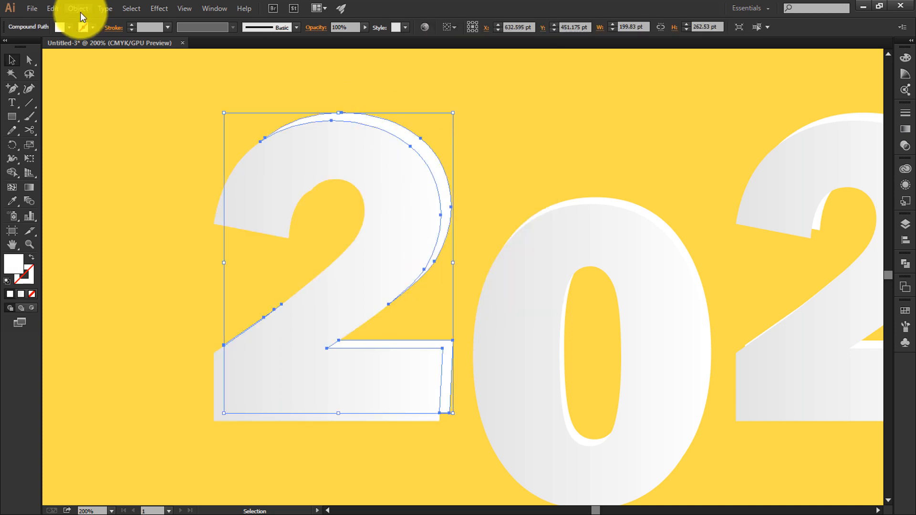
pyautogui.click(69, 27)
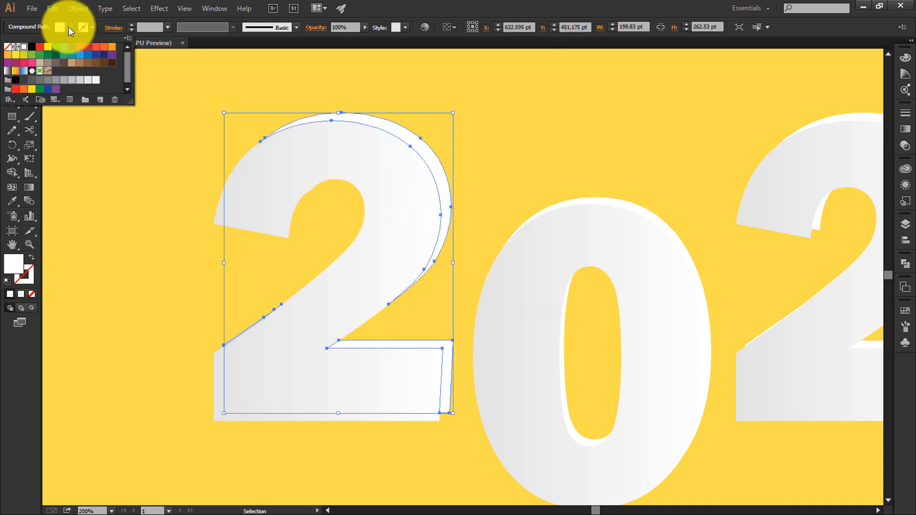
pyautogui.click(99, 161)
pyautogui.click(510, 159)
# - Redraw the gradient on the first 2's front shape as a diagonal running from its upper right down to its lower left
pyautogui.click(417, 203)
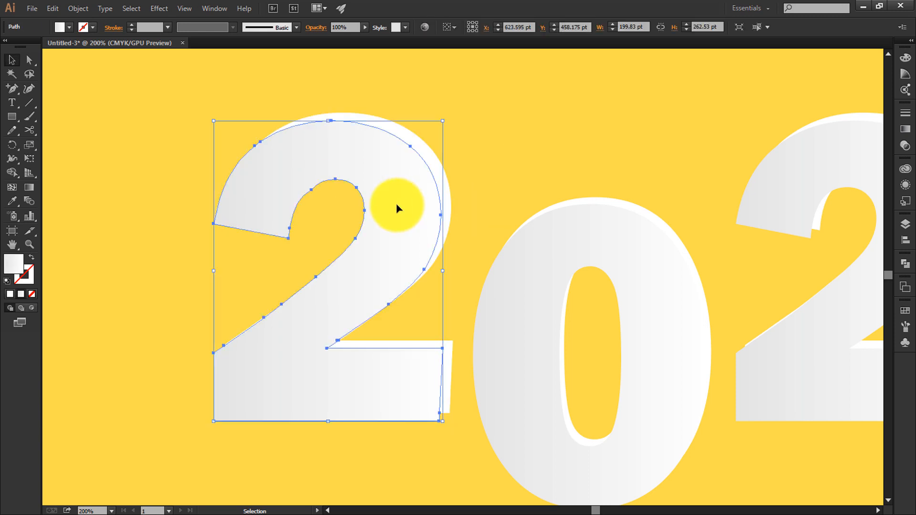
pyautogui.press('g')
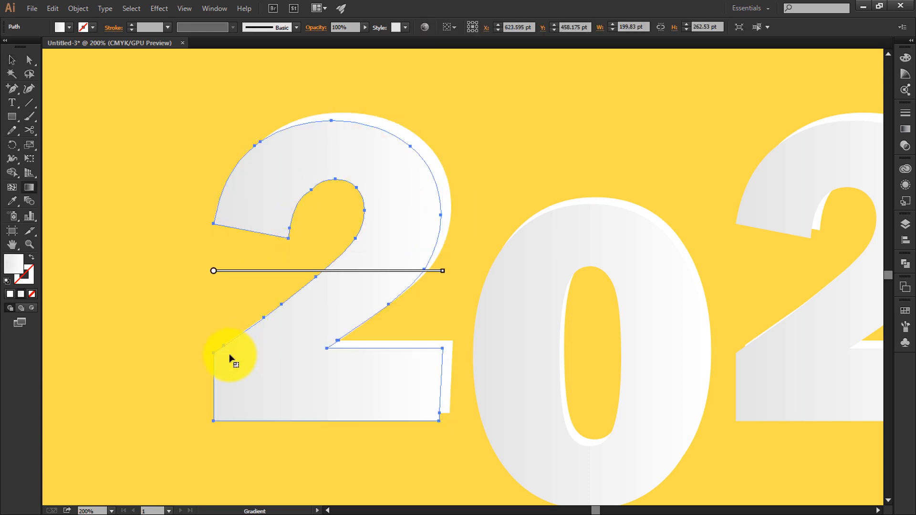
pyautogui.moveTo(274, 385); pyautogui.dragTo(407, 192)
pyautogui.moveTo(436, 146); pyautogui.dragTo(364, 254)
pyautogui.moveTo(398, 132); pyautogui.dragTo(243, 379)
pyautogui.click(12, 60)
pyautogui.click(183, 102)
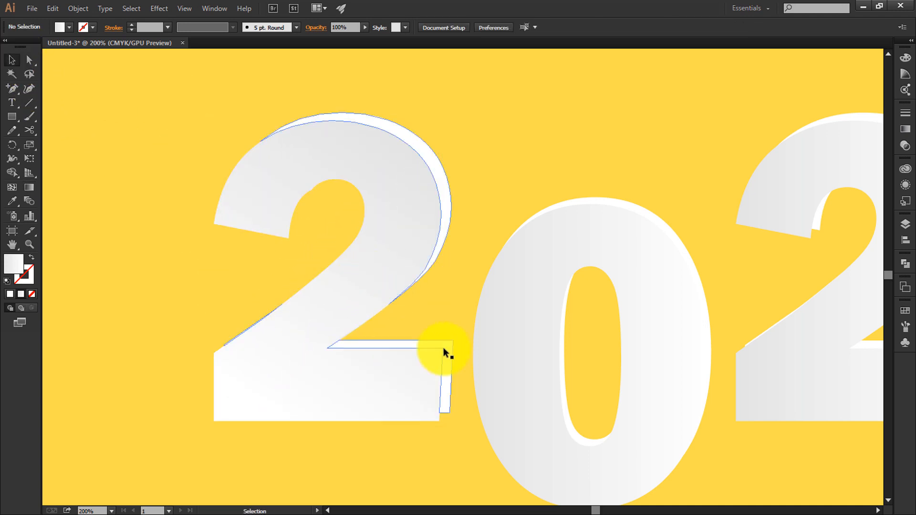
# - Nudge the first 2's front shape slightly up and right against its white back layer
pyautogui.hotkey('ctrl', '0')
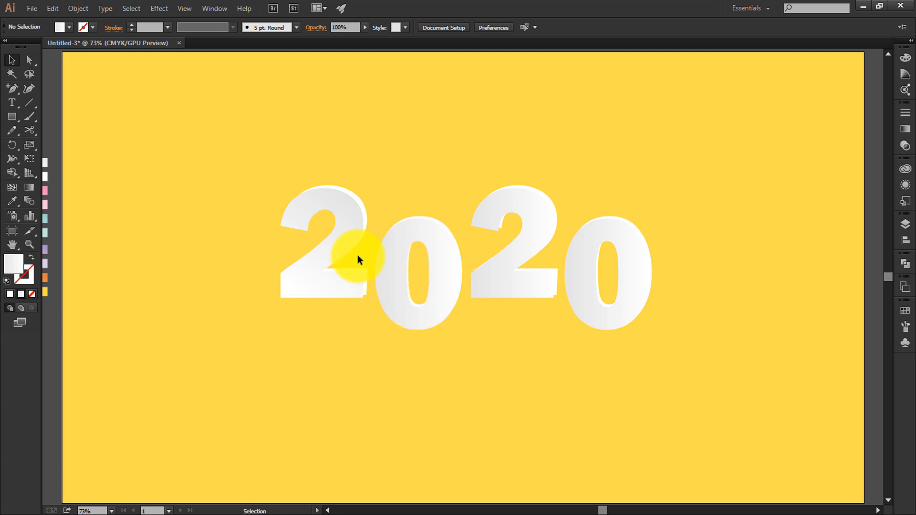
pyautogui.click(322, 270)
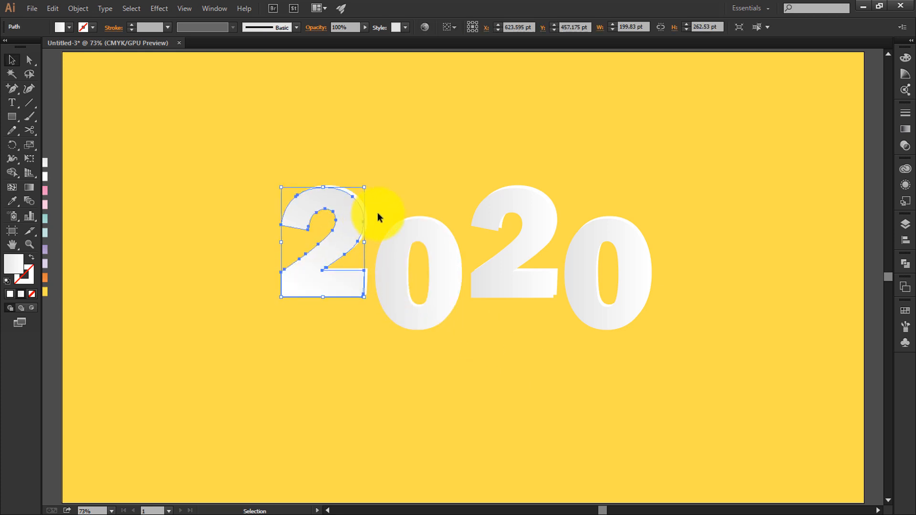
pyautogui.click(389, 203)
pyautogui.click(329, 277)
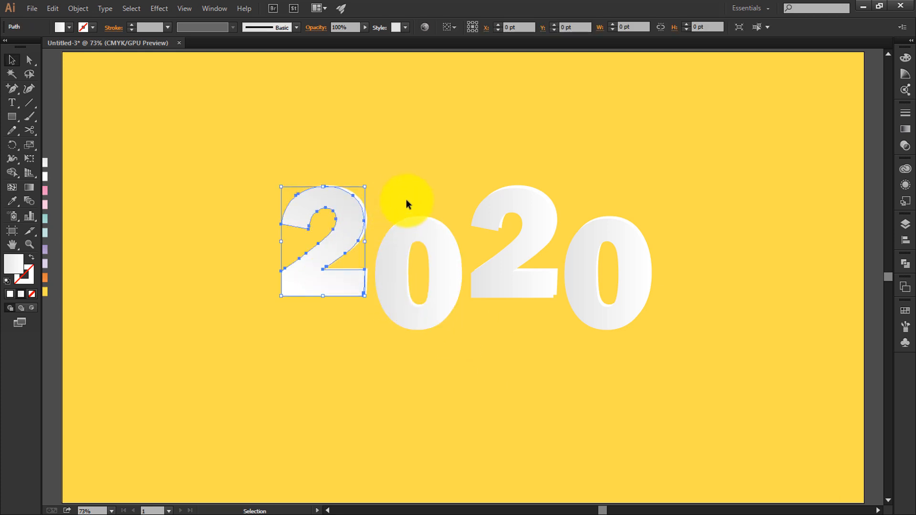
# - Move both layers of the first zero left and slightly down so they touch the base of the first 2
pyautogui.click(406, 200)
pyautogui.moveTo(421, 245)
pyautogui.mouseDown()
pyautogui.moveTo(400, 233)
pyautogui.moveTo(405, 242)
pyautogui.mouseUp()
pyautogui.click(428, 193)
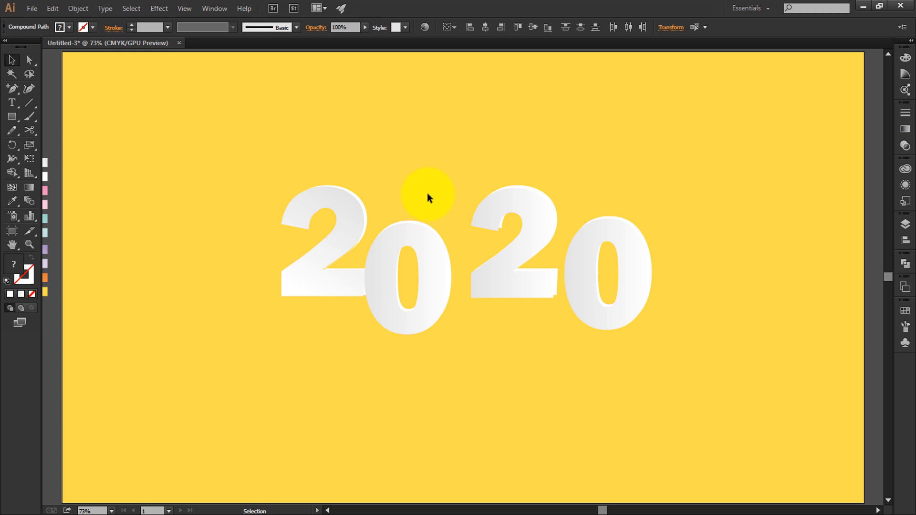
pyautogui.click(347, 301)
pyautogui.click(29, 59)
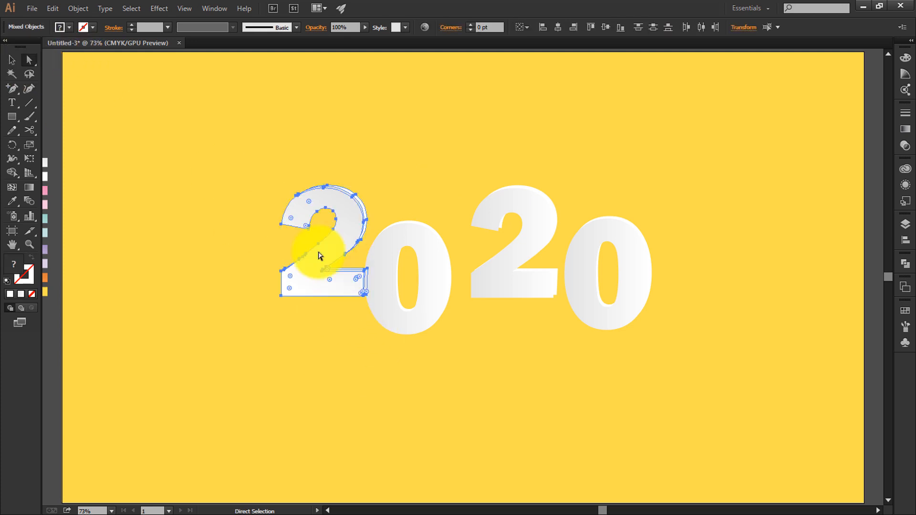
pyautogui.click(344, 253)
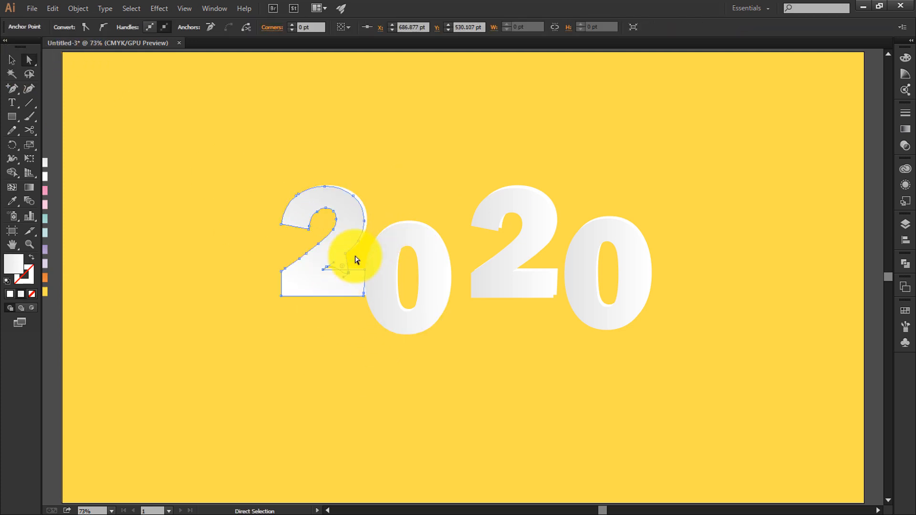
pyautogui.click(13, 61)
pyautogui.click(477, 168)
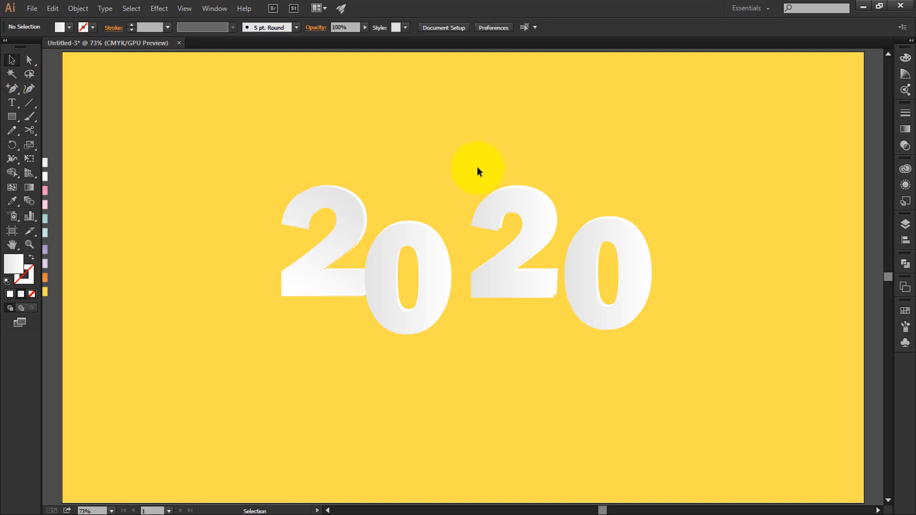
# - Move the second 2 and second zero well to the right, away from the first pair
pyautogui.click(607, 323)
pyautogui.moveTo(607, 323); pyautogui.dragTo(842, 322)
pyautogui.click(445, 208)
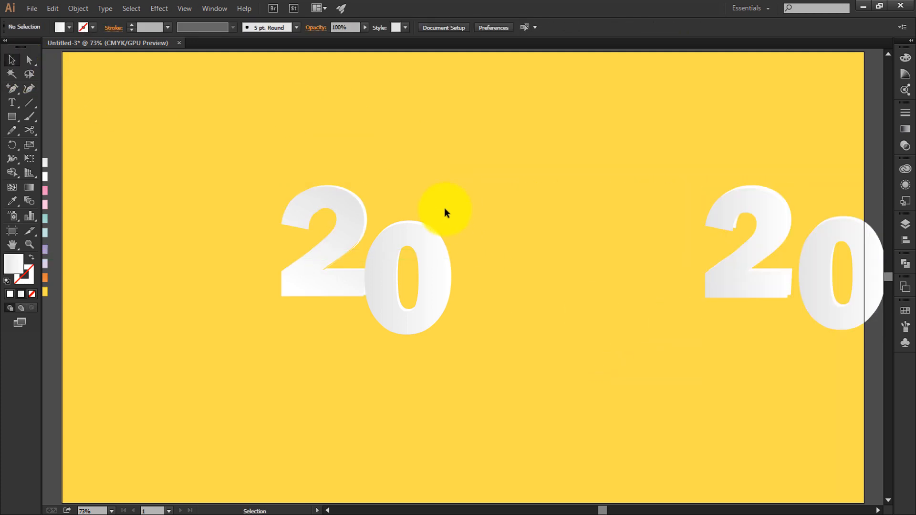
# - Move the first 2 left, clear of the zero, and stretch the right end of its base outward on both layers
pyautogui.moveTo(357, 255); pyautogui.dragTo(392, 258)
pyautogui.moveTo(372, 291)
pyautogui.mouseDown()
pyautogui.moveTo(309, 291)
pyautogui.moveTo(346, 298)
pyautogui.moveTo(358, 289)
pyautogui.mouseUp()
pyautogui.click(366, 150)
pyautogui.click(30, 61)
pyautogui.click(11, 60)
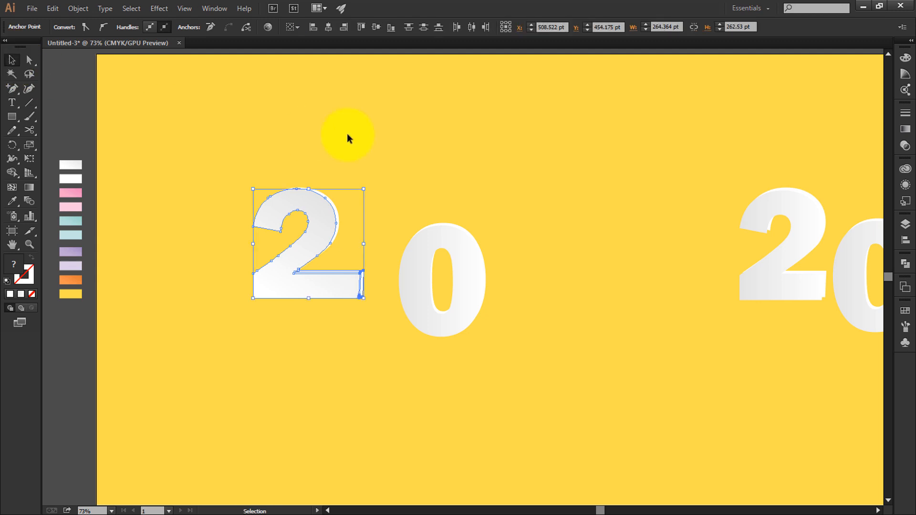
pyautogui.click(348, 139)
# - Move the first zero left over the end of the 2's stretched base and nudge the 2's front shape slightly right
pyautogui.moveTo(439, 330); pyautogui.dragTo(381, 328)
pyautogui.click(410, 177)
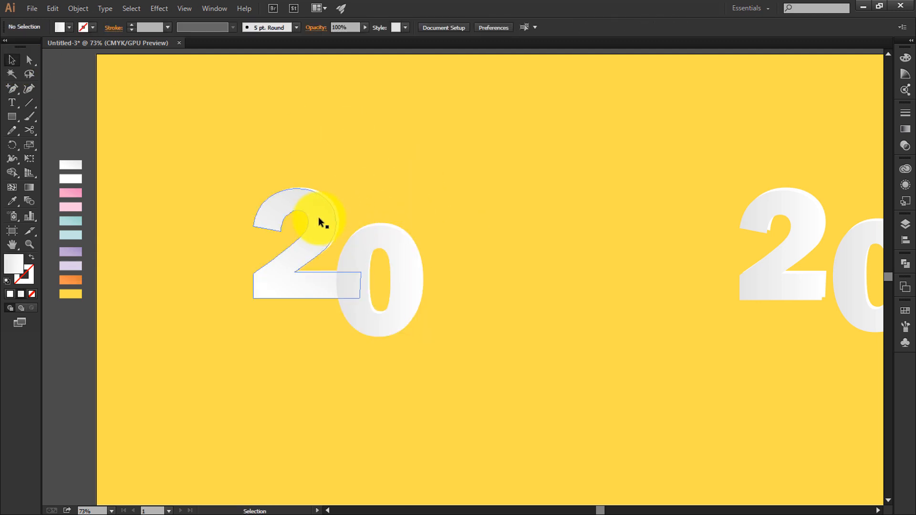
pyautogui.click(319, 218)
pyautogui.click(416, 211)
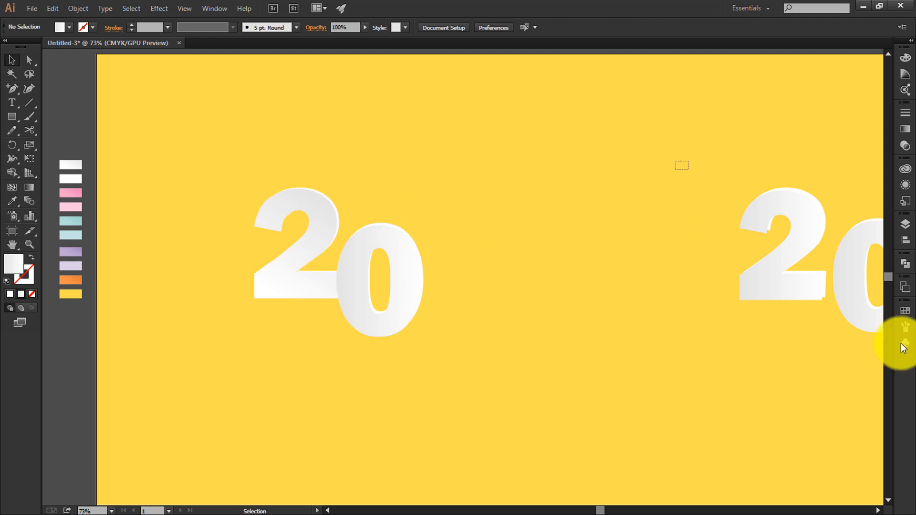
# - Delete the second 2 and zero set aside at the far right
pyautogui.moveTo(901, 343); pyautogui.dragTo(899, 343)
pyautogui.press('Delete')
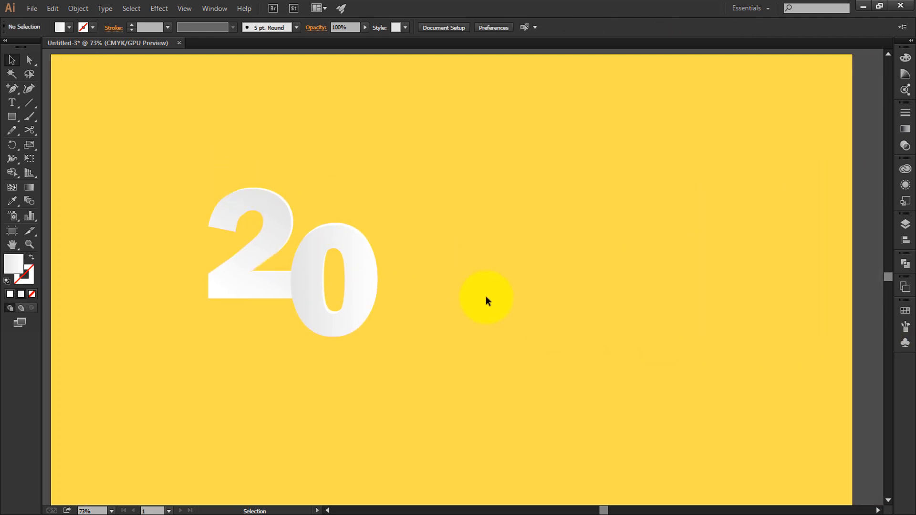
# - Round the two corners at the hook end of the 2's front shape to a radius of 8.07 pt
pyautogui.hotkey('ctrl', '1')
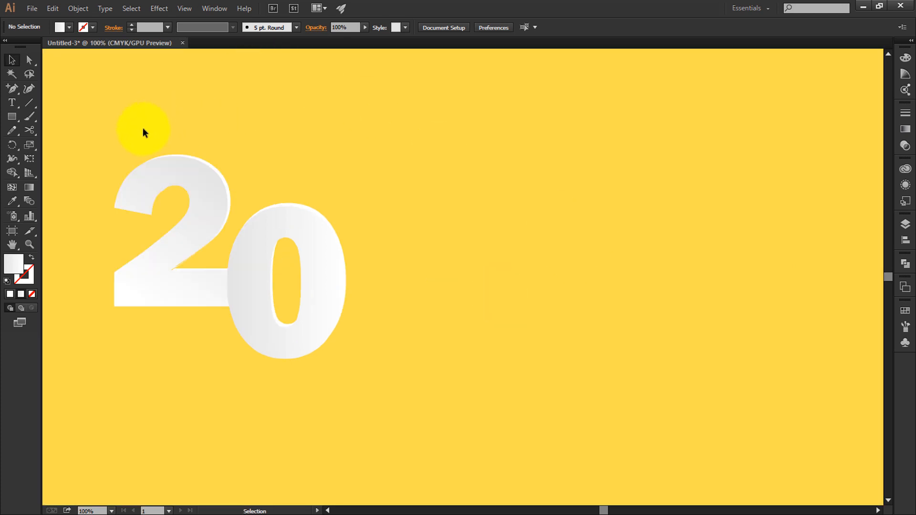
pyautogui.click(31, 61)
pyautogui.moveTo(95, 190); pyautogui.dragTo(148, 202)
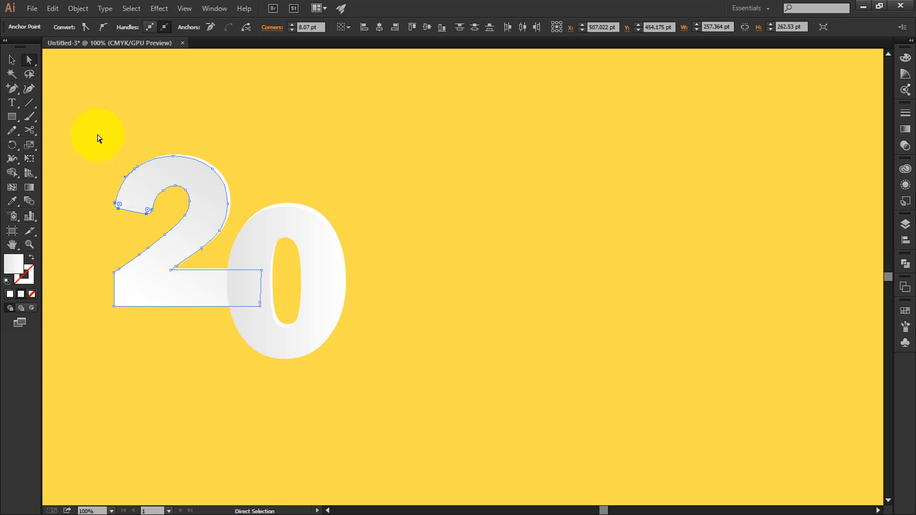
pyautogui.click(98, 138)
pyautogui.click(116, 209)
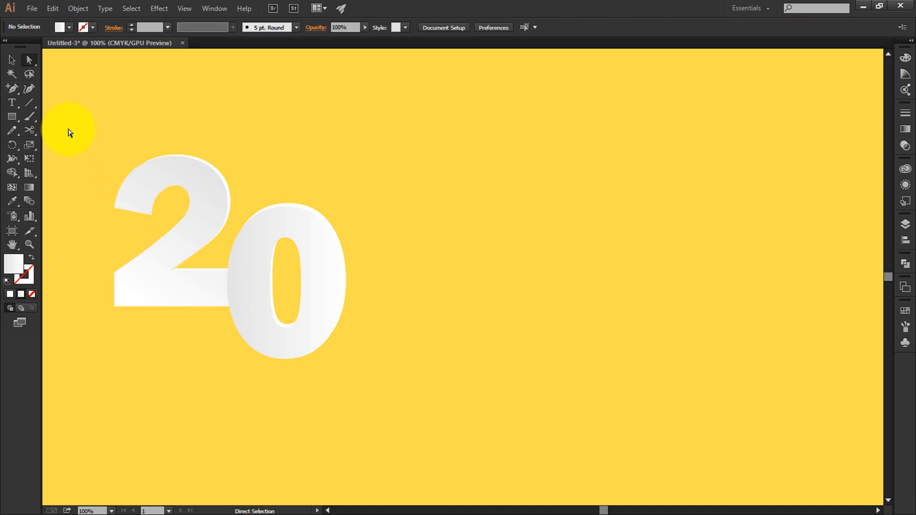
pyautogui.moveTo(116, 210); pyautogui.dragTo(144, 190)
pyautogui.keyDown('shift'); pyautogui.click(114, 209); pyautogui.keyUp('shift')
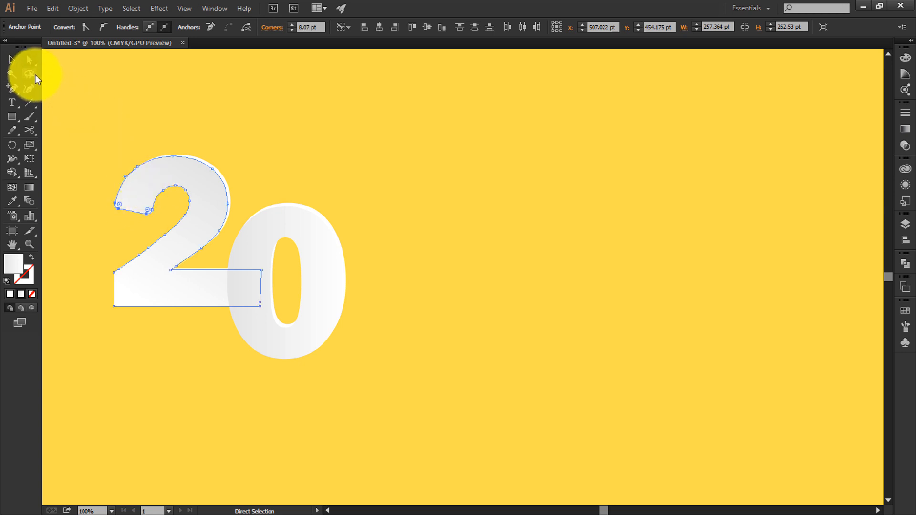
pyautogui.click(12, 62)
pyautogui.click(236, 185)
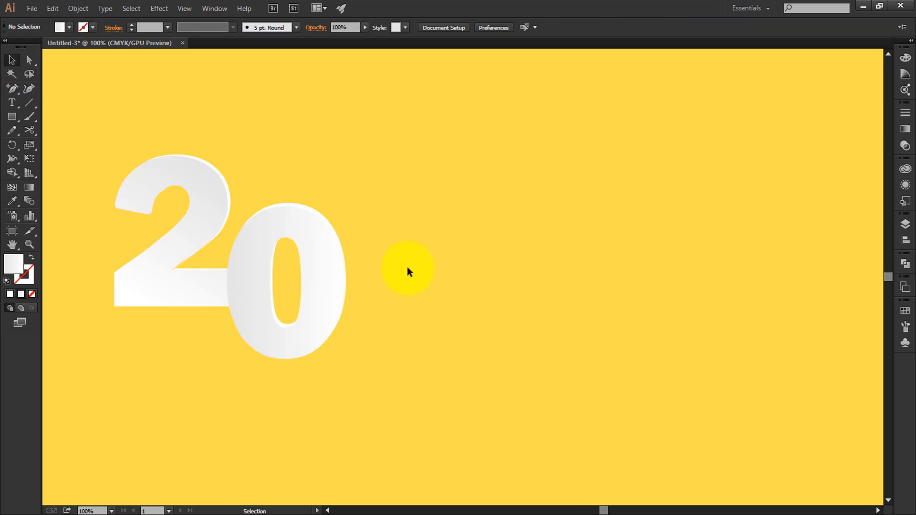
# - Redraw the gradient on the zero's front shape as a diagonal running from upper right to lower left
pyautogui.click(312, 220)
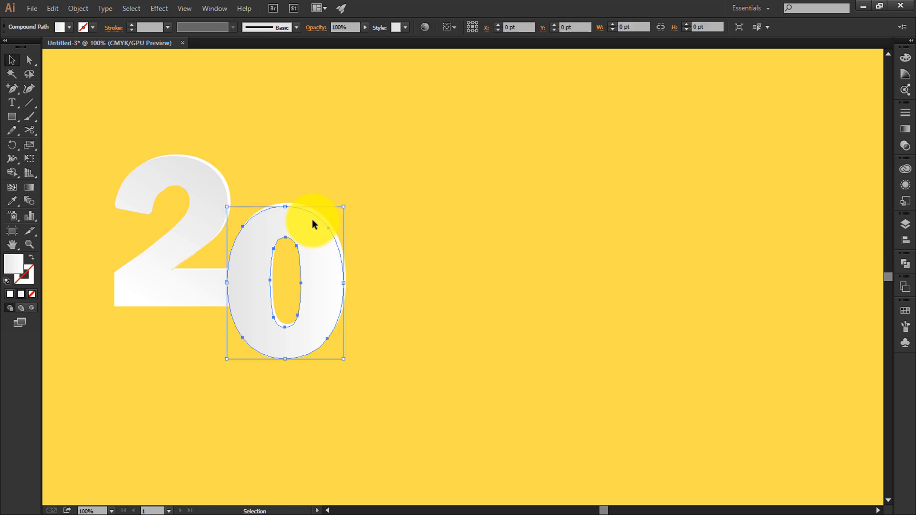
pyautogui.press('g')
pyautogui.moveTo(334, 221); pyautogui.dragTo(232, 351)
pyautogui.click(12, 59)
pyautogui.click(196, 131)
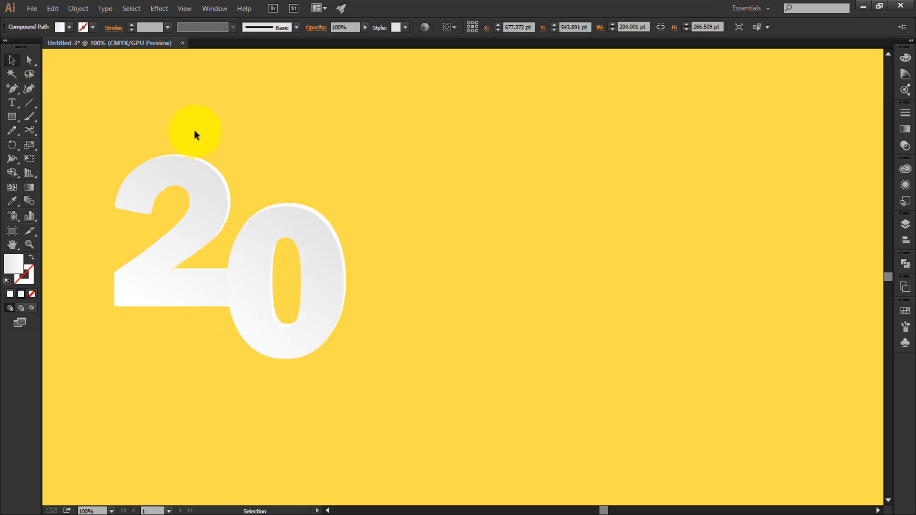
pyautogui.click(320, 274)
pyautogui.press('g')
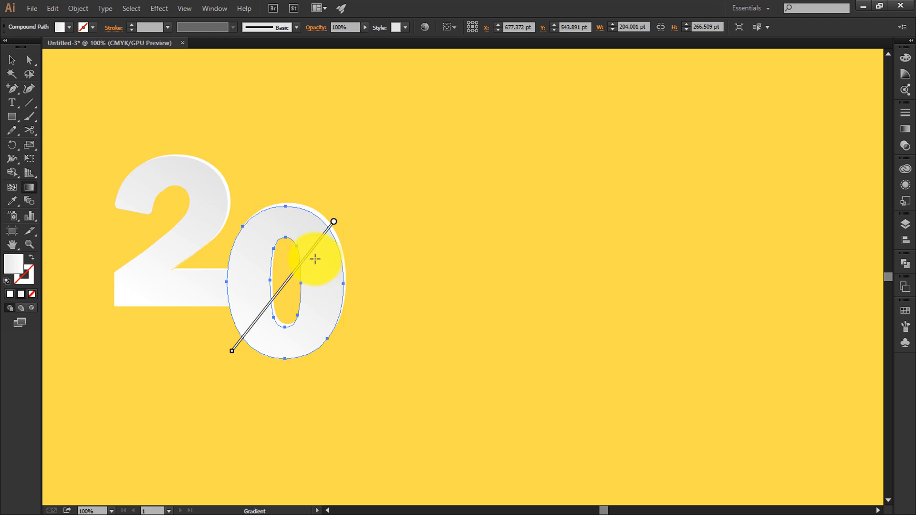
pyautogui.moveTo(311, 260); pyautogui.dragTo(293, 268)
pyautogui.click(12, 59)
# - Nudge both layers of the zero slightly left so they overlap the base of the 2 more
pyautogui.moveTo(113, 122); pyautogui.dragTo(297, 353)
pyautogui.moveTo(443, 229); pyautogui.dragTo(317, 351)
pyautogui.press('Left')
pyautogui.press('Left')
pyautogui.press('Left')
pyautogui.press('Left')
pyautogui.press('Left')
pyautogui.press('Left')
pyautogui.press('Left')
pyautogui.press('Left')
pyautogui.press('Left')
pyautogui.press('Left')
pyautogui.press('Left')
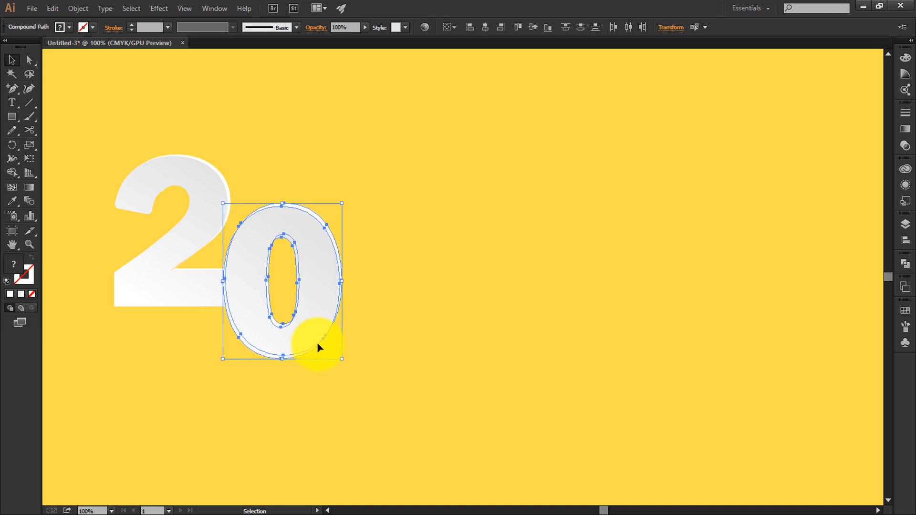
pyautogui.click(400, 222)
# - Duplicate the 2 and zero to the right, overlapping the first zero, to complete "2020"
pyautogui.moveTo(129, 141); pyautogui.dragTo(300, 385)
pyautogui.moveTo(304, 343); pyautogui.dragTo(459, 313)
pyautogui.click(599, 205)
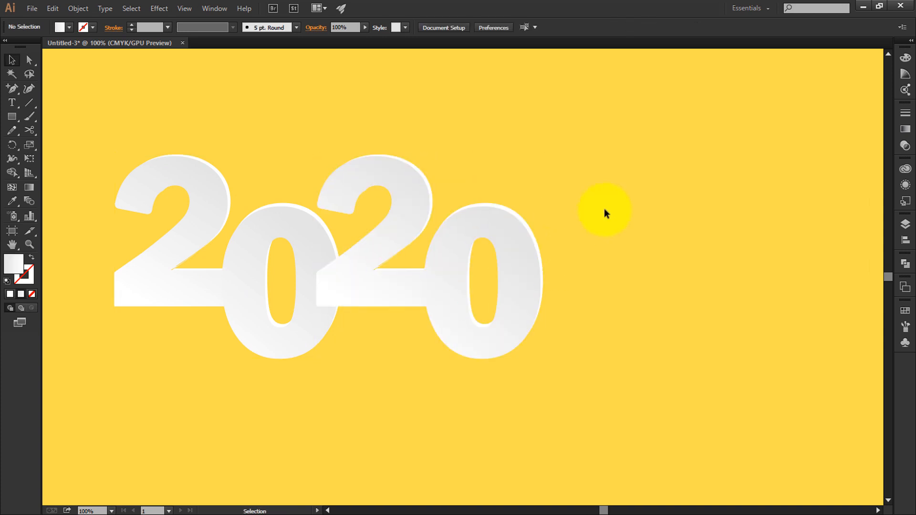
# - Move both layers of the last zero slightly up
pyautogui.moveTo(610, 190); pyautogui.dragTo(511, 249)
pyautogui.moveTo(507, 235); pyautogui.dragTo(507, 223)
pyautogui.click(533, 165)
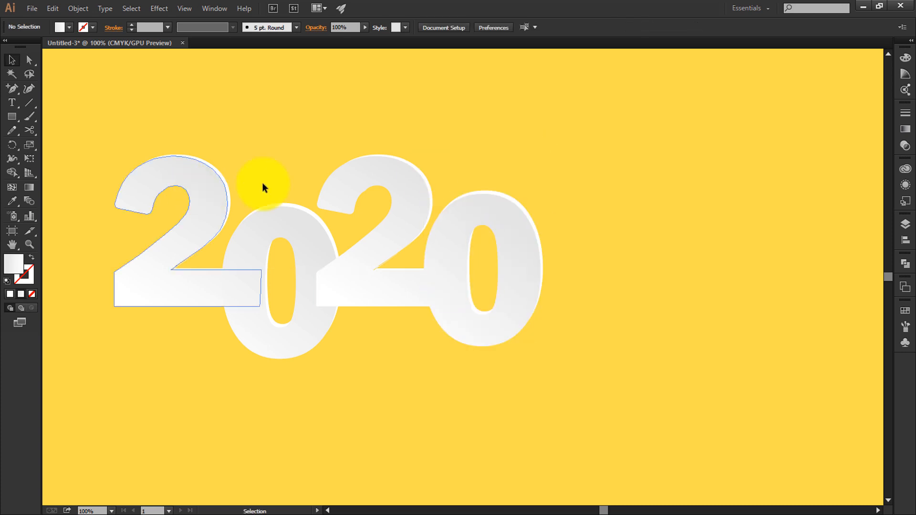
# - Move both layers of the first zero down and slightly left between the two 2s, keeping the end of the first 2's base covered
pyautogui.moveTo(262, 182); pyautogui.dragTo(273, 268)
pyautogui.moveTo(268, 353); pyautogui.dragTo(254, 352)
pyautogui.click(310, 163)
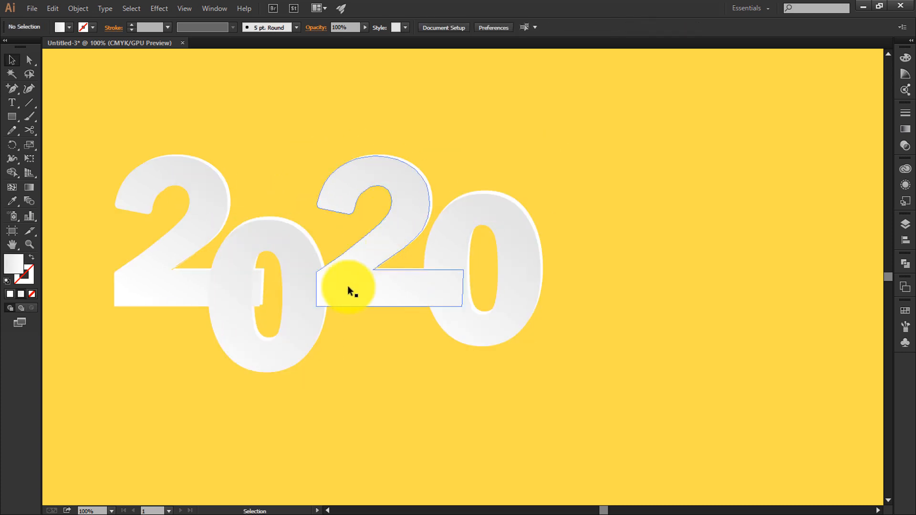
pyautogui.moveTo(271, 230); pyautogui.dragTo(288, 241)
pyautogui.click(266, 164)
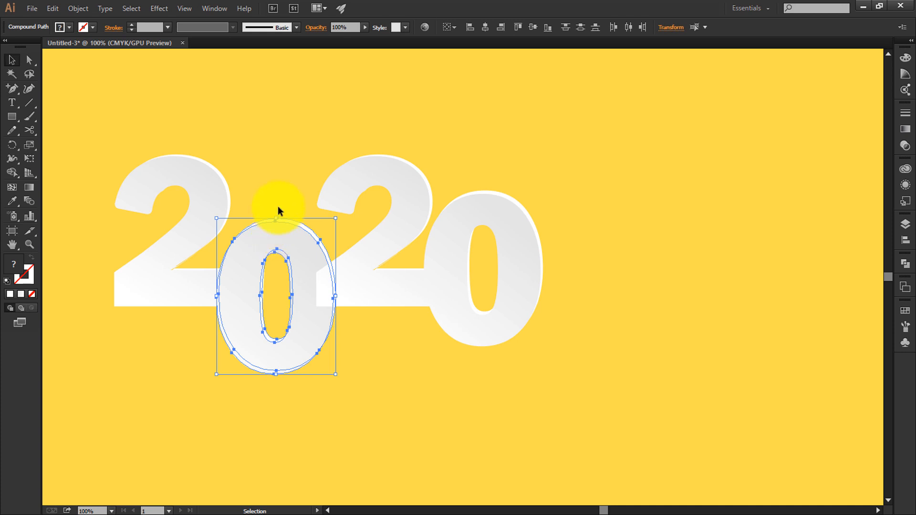
pyautogui.click(278, 184)
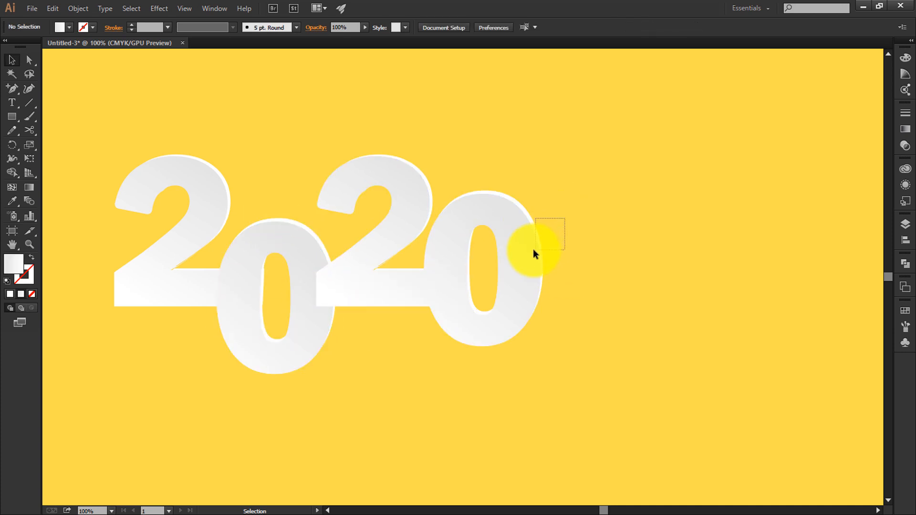
# - Nudge both layers of the last zero slightly up and to the right
pyautogui.moveTo(533, 250); pyautogui.dragTo(522, 249)
pyautogui.click(574, 202)
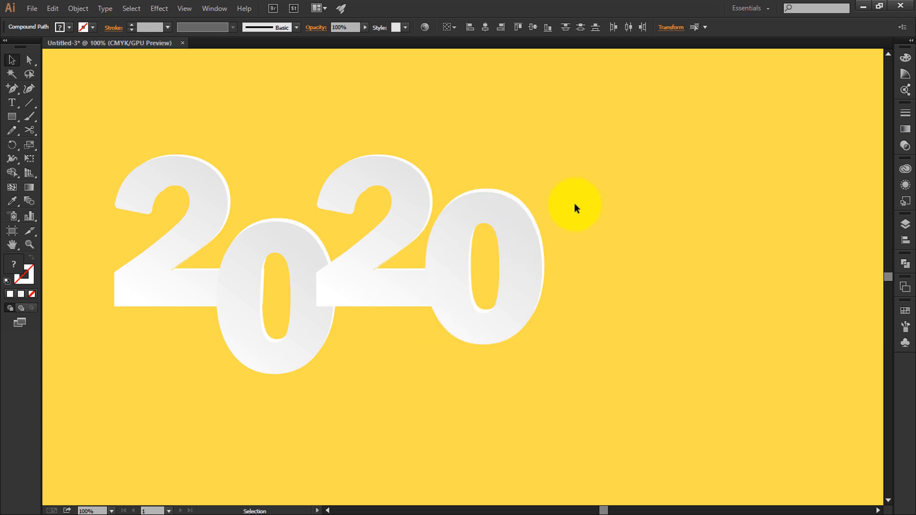
pyautogui.click(559, 311)
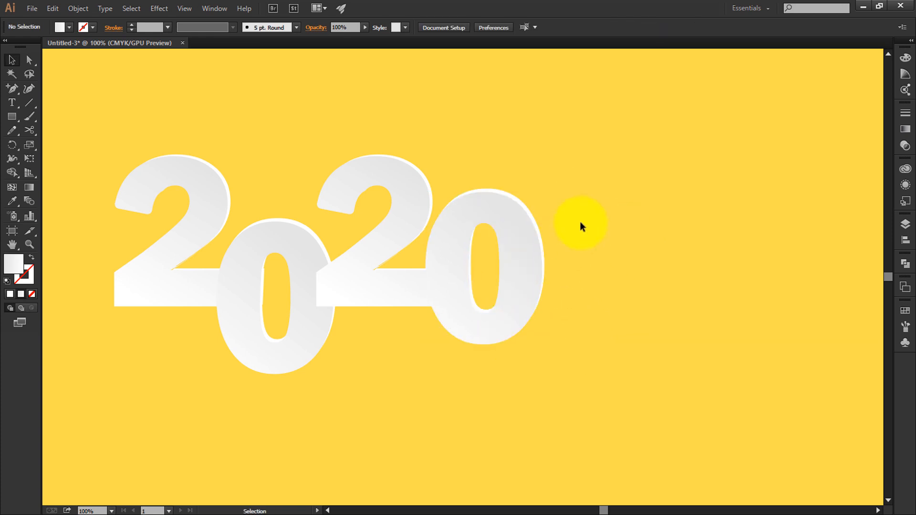
# - Move all four digits of "2020" to the right, closer to the artboard's centre
pyautogui.hotkey('ctrl', '0')
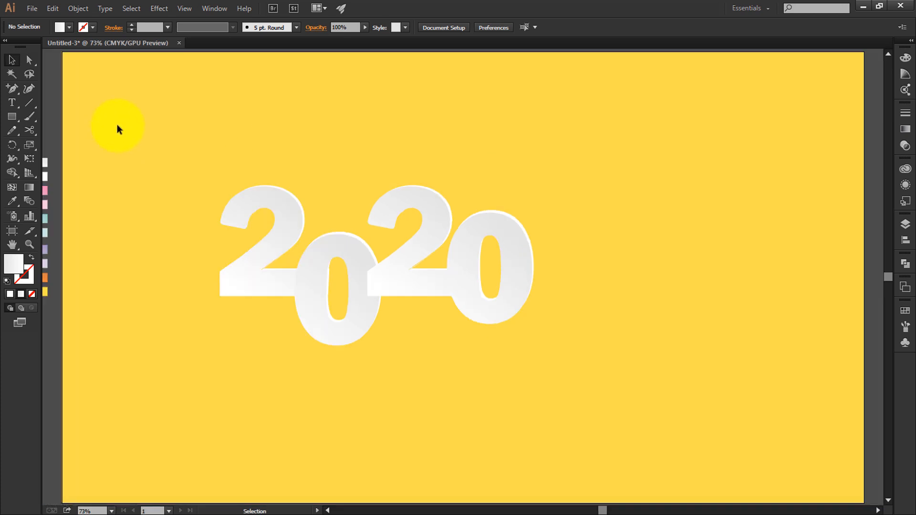
pyautogui.moveTo(227, 167); pyautogui.dragTo(548, 304)
pyautogui.hotkey('ctrl', 'shift', 'a')
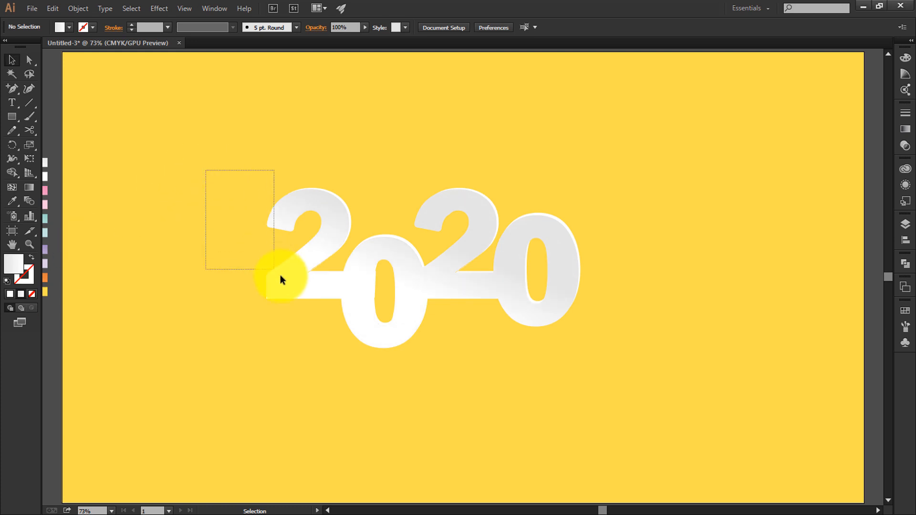
# - Group the two layers of the first 2, and do the same for the second 2
pyautogui.moveTo(280, 278); pyautogui.dragTo(301, 298)
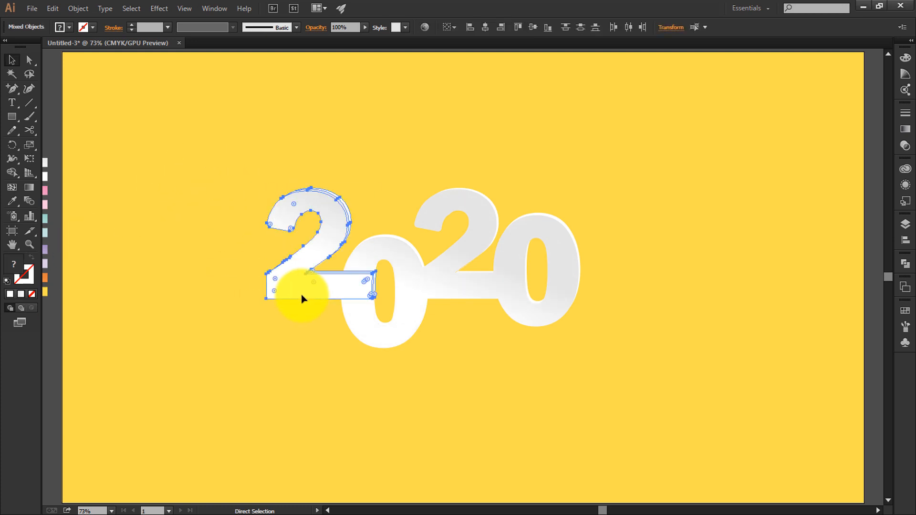
pyautogui.press('v')
pyautogui.moveTo(440, 156); pyautogui.dragTo(508, 250)
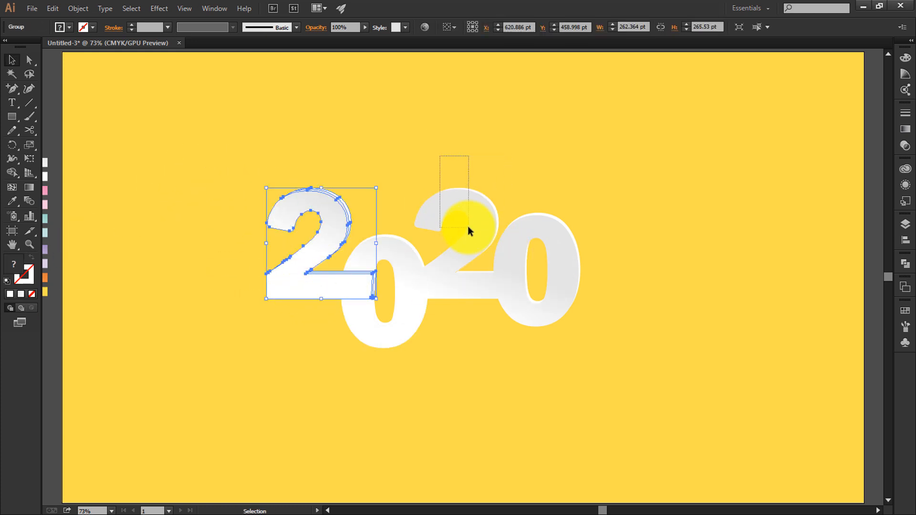
pyautogui.moveTo(468, 226); pyautogui.dragTo(472, 235)
pyautogui.hotkey('ctrl', 'g')
# - Try to group the two layers of the last zero and the two layers of the first zero
pyautogui.moveTo(536, 179); pyautogui.dragTo(571, 271)
pyautogui.hotkey('ctrl', 'g')
pyautogui.moveTo(365, 206); pyautogui.dragTo(404, 253)
pyautogui.hotkey('ctrl', 'g')
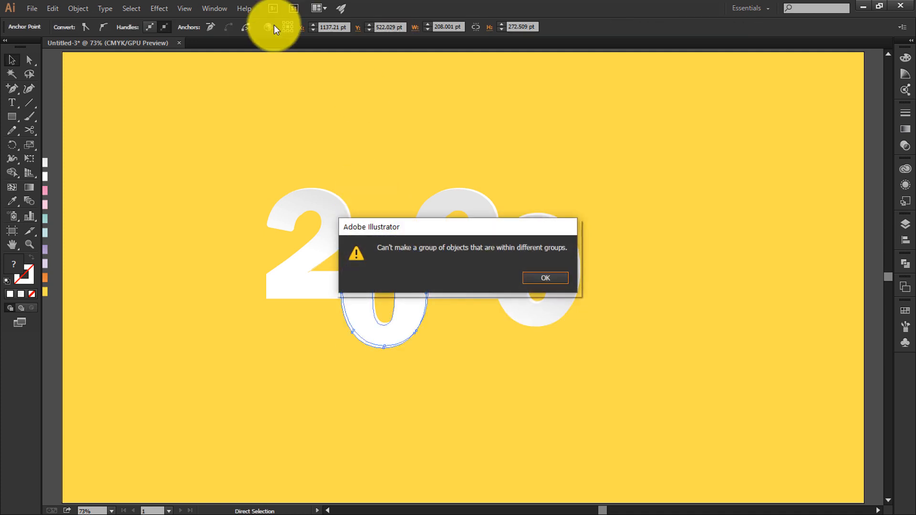
pyautogui.click(536, 279)
pyautogui.hotkey('ctrl', 'g')
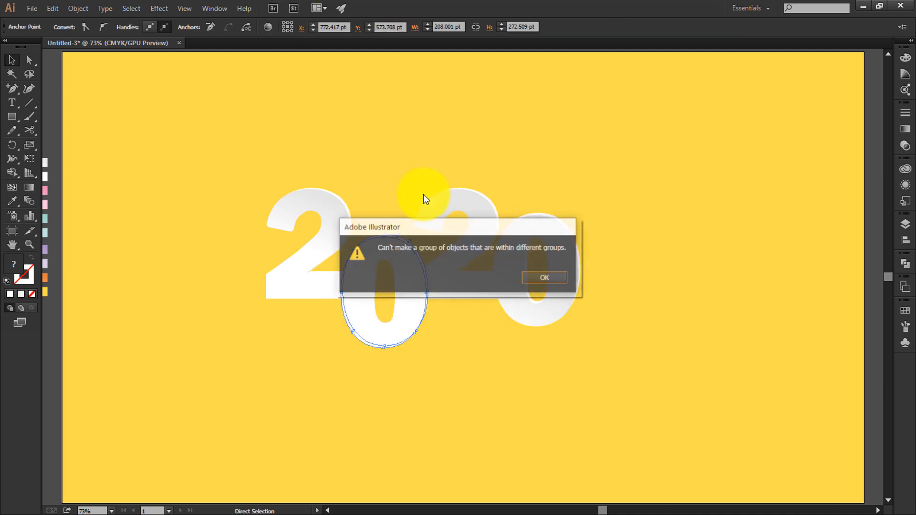
pyautogui.click(556, 280)
# - Send both layers of the first zero one level backward
pyautogui.click(401, 224)
pyautogui.click(401, 256)
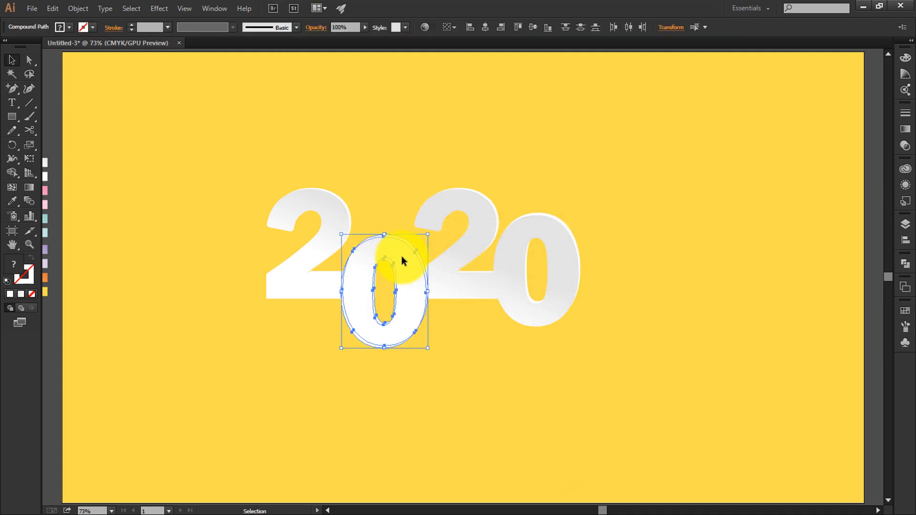
pyautogui.hotkey('ctrl', '[')
pyautogui.click(231, 80)
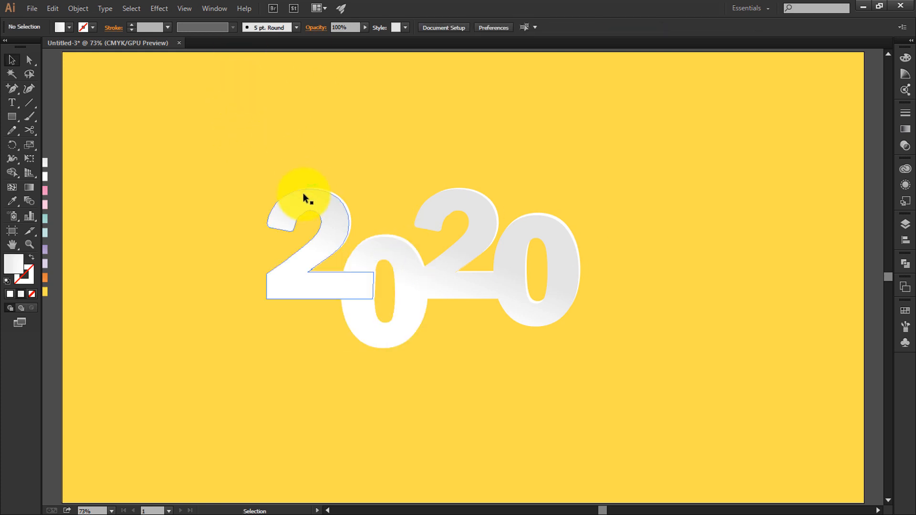
# - Apply a Drop Shadow to the first 2: Multiply, 55% opacity, -7 pt X offset, 7 pt Y offset, 5 pt blur and brown colour
pyautogui.click(303, 193)
pyautogui.click(161, 10)
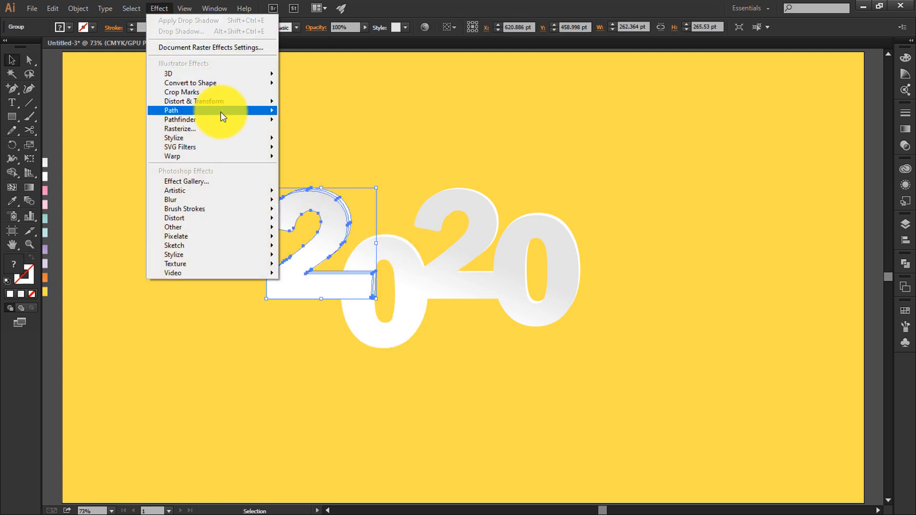
pyautogui.moveTo(221, 138)
pyautogui.click(310, 139)
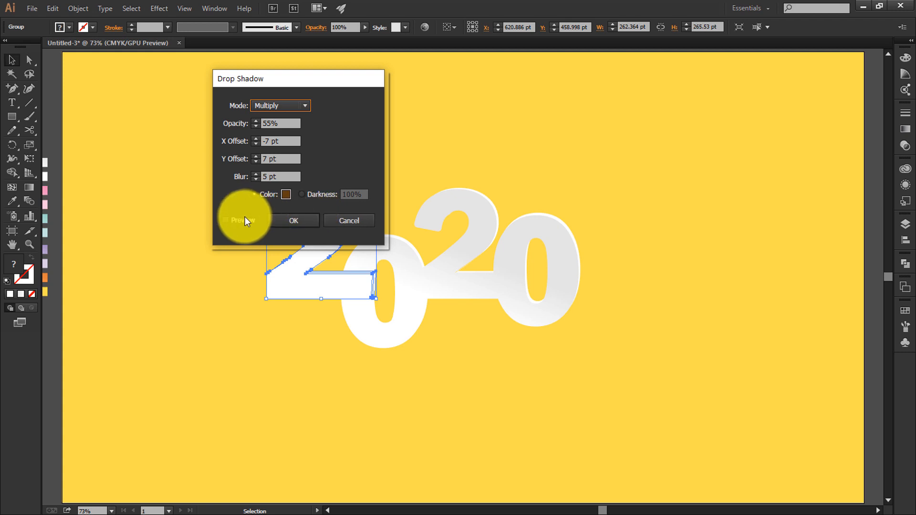
pyautogui.click(284, 219)
pyautogui.click(388, 200)
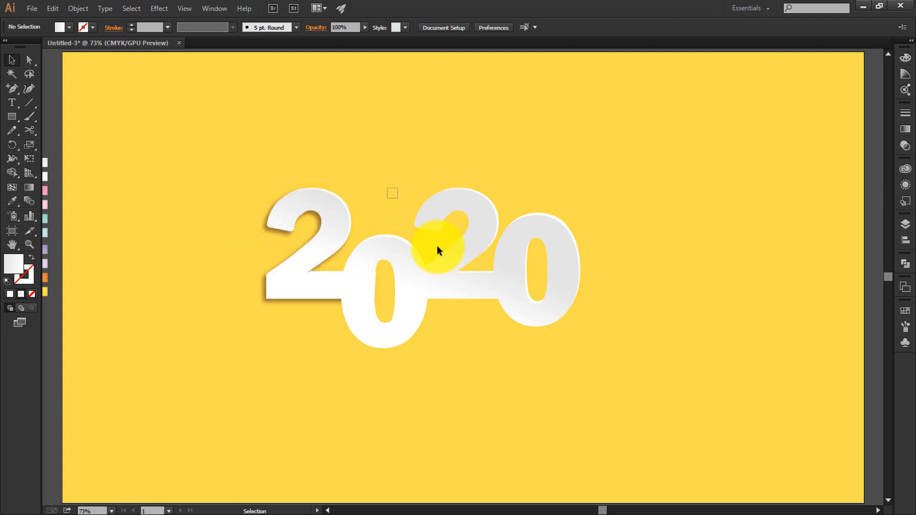
# - Apply the same drop shadow to the first zero, the second 2 and the last zero
pyautogui.moveTo(545, 301); pyautogui.dragTo(545, 302)
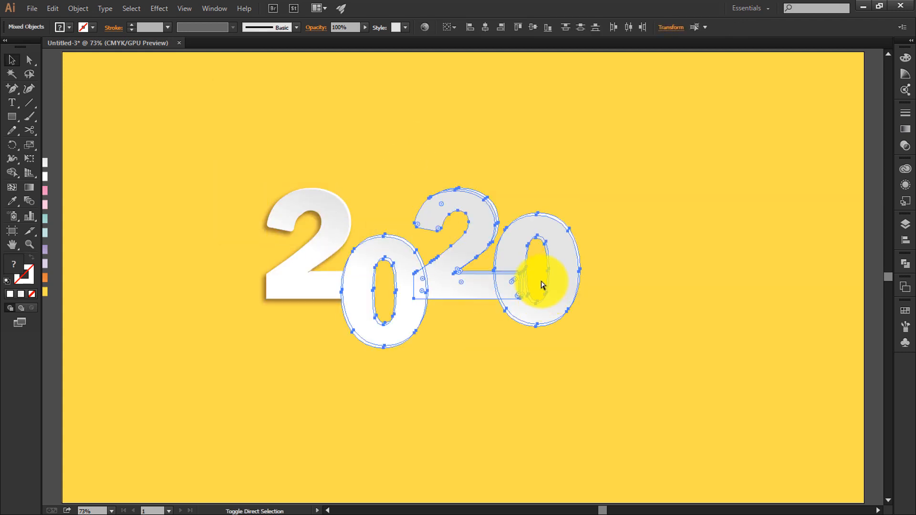
pyautogui.click(542, 140)
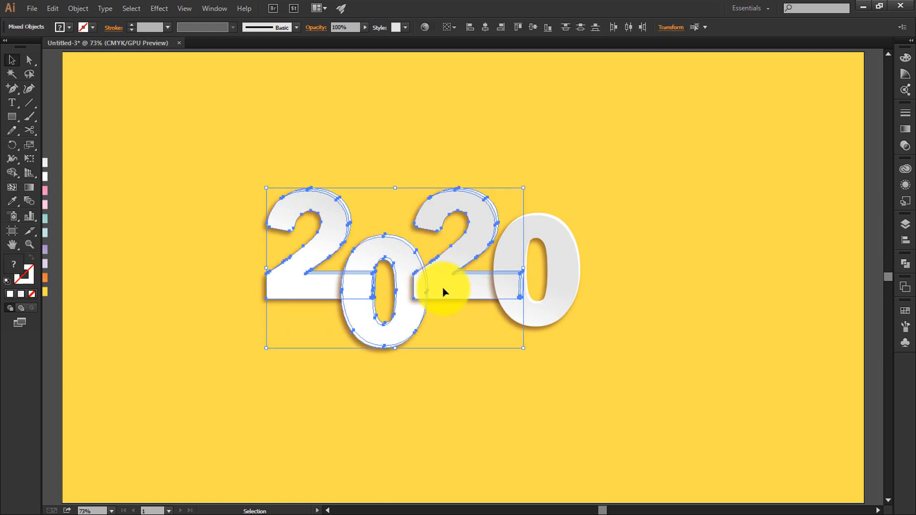
pyautogui.moveTo(445, 291); pyautogui.dragTo(542, 323)
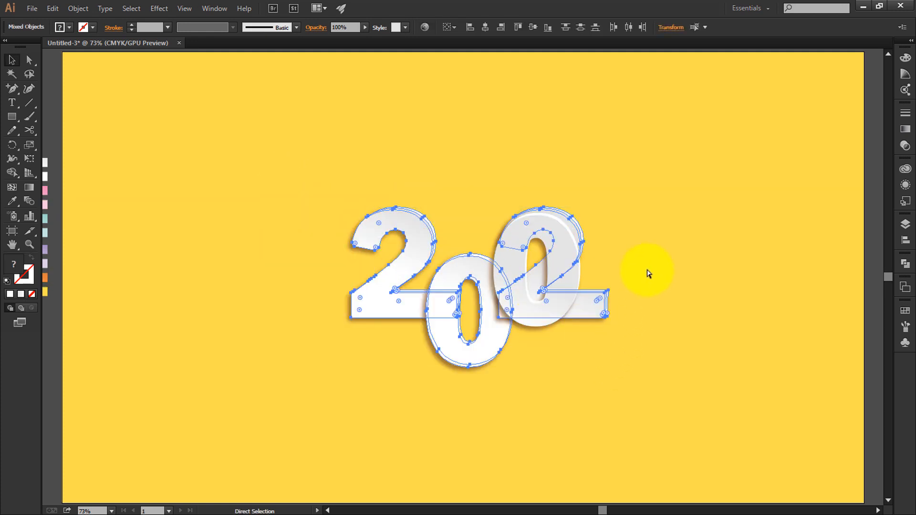
pyautogui.hotkey('ctrl', 'z')
pyautogui.hotkey('ctrl', 'z')
# - Move all the "2020" digits to the artboard's centre and enlarge them slightly in proportion
pyautogui.moveTo(634, 174); pyautogui.dragTo(435, 374)
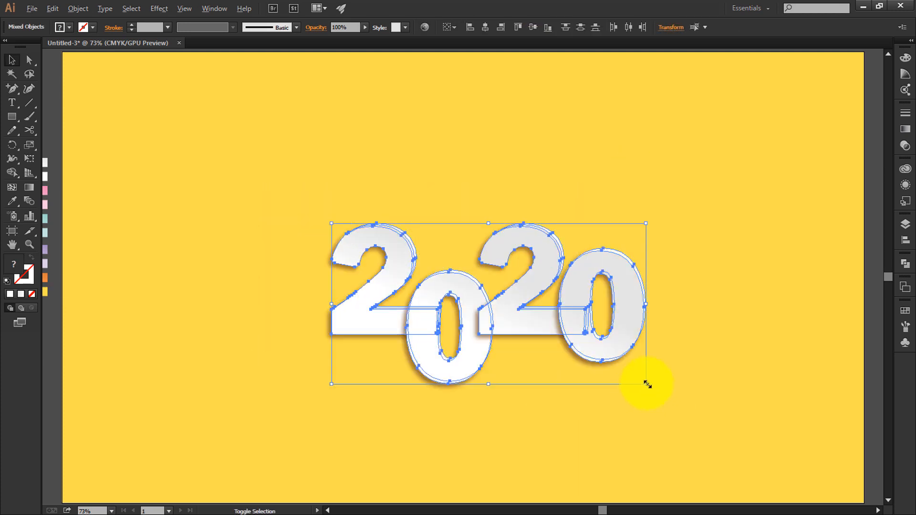
pyautogui.moveTo(647, 385); pyautogui.dragTo(669, 396)
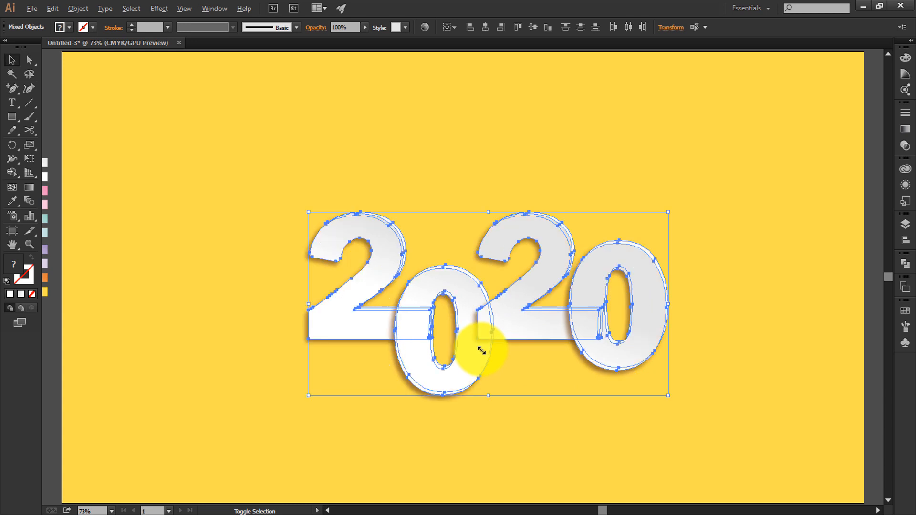
pyautogui.moveTo(481, 350); pyautogui.dragTo(467, 347)
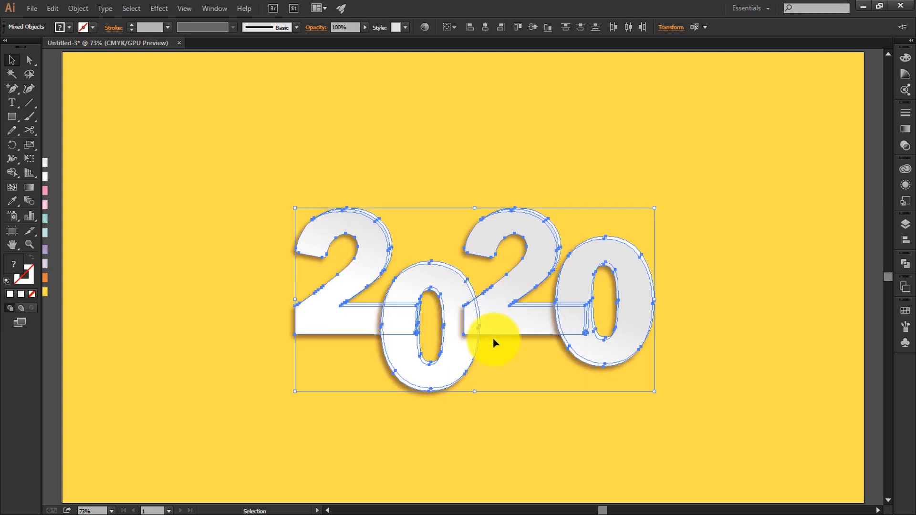
pyautogui.click(689, 326)
# - Group all four "2020" digits into one object
pyautogui.moveTo(11, 116); pyautogui.dragTo(52, 145)
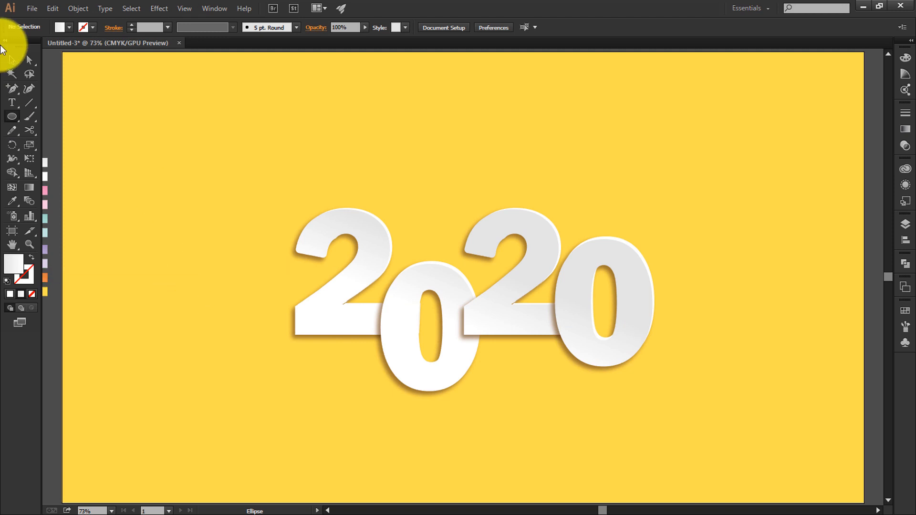
pyautogui.moveTo(220, 184); pyautogui.dragTo(616, 390)
pyautogui.rightClick(596, 338)
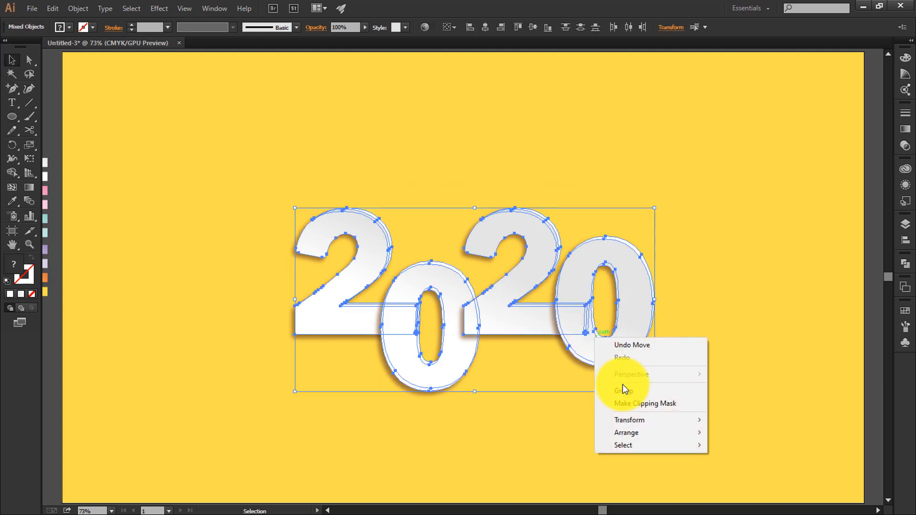
pyautogui.click(623, 396)
pyautogui.click(369, 338)
pyautogui.click(373, 333)
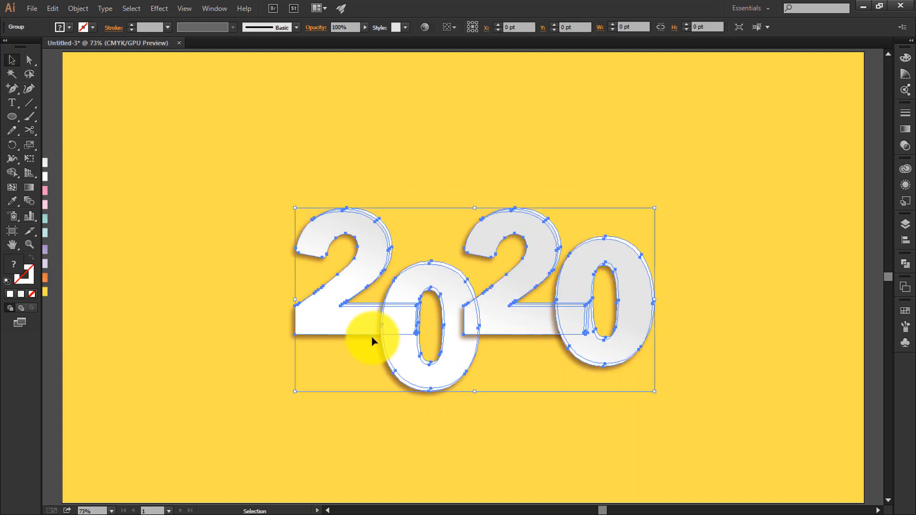
# - Draw a circle about 310 pt in diameter overlapping the upper left of the first 2
pyautogui.click(13, 118)
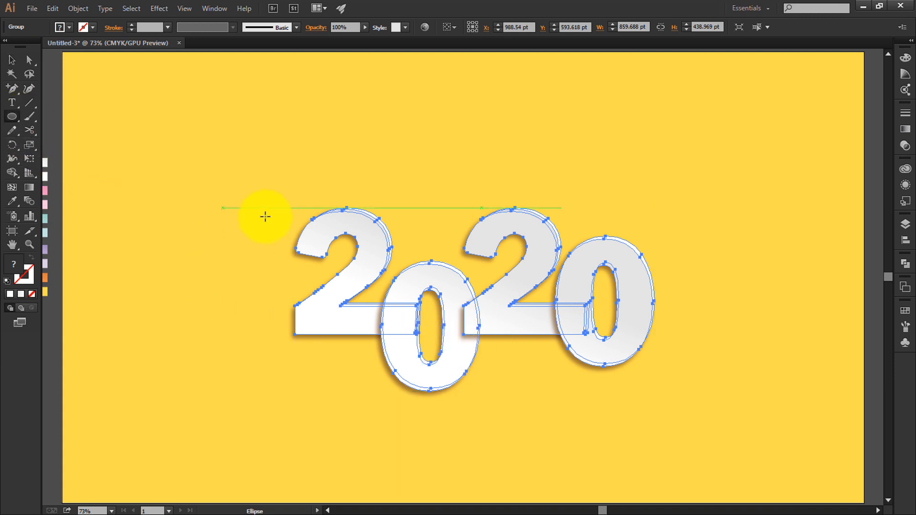
pyautogui.moveTo(277, 223); pyautogui.dragTo(313, 288)
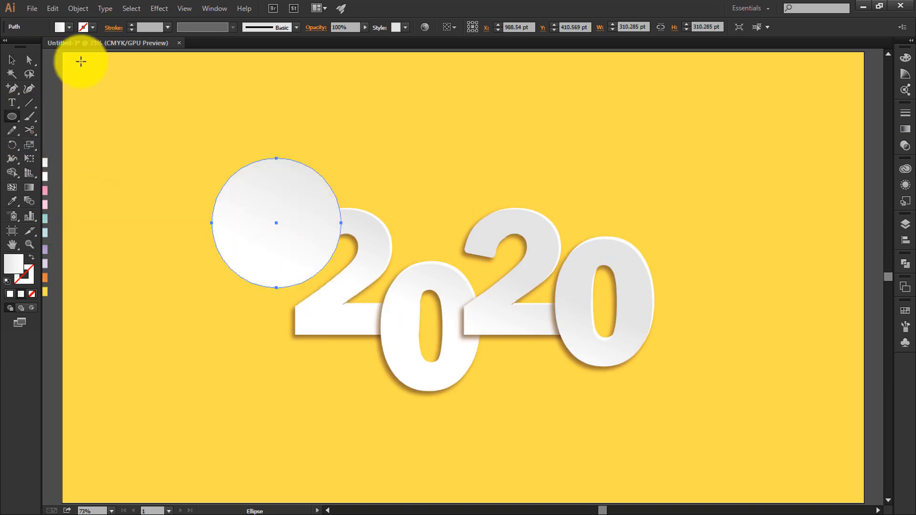
pyautogui.click(16, 62)
# - Fill the circle with the light blue colour sampled from the swatches beside the artboard
pyautogui.moveTo(100, 184); pyautogui.dragTo(141, 187)
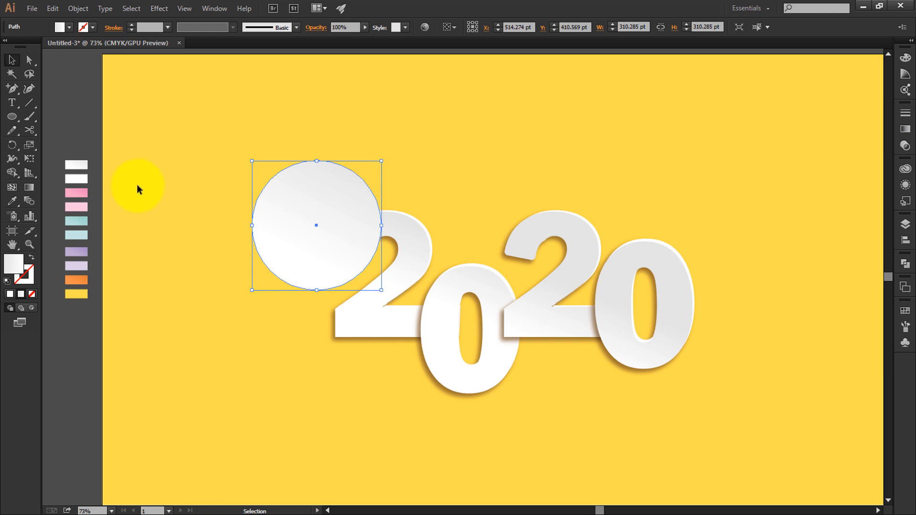
pyautogui.press('c')
pyautogui.press('u')
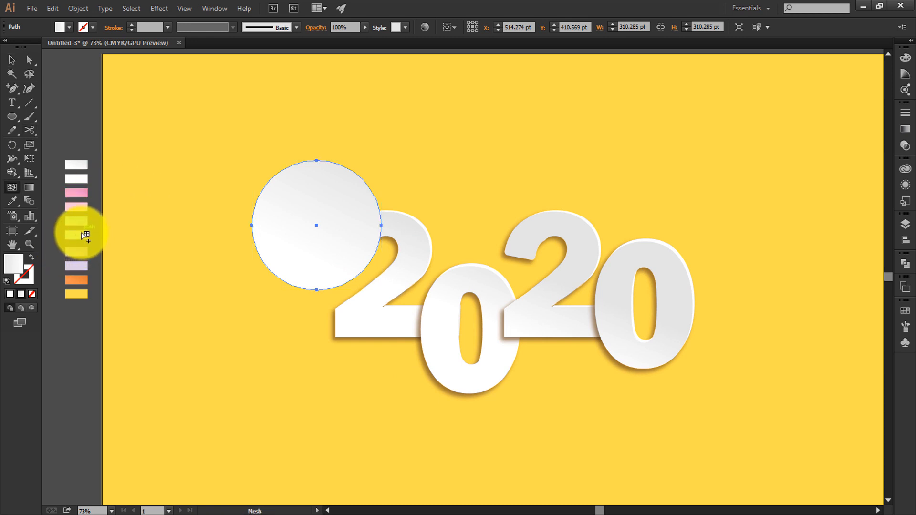
pyautogui.press('i')
pyautogui.click(79, 233)
pyautogui.click(13, 61)
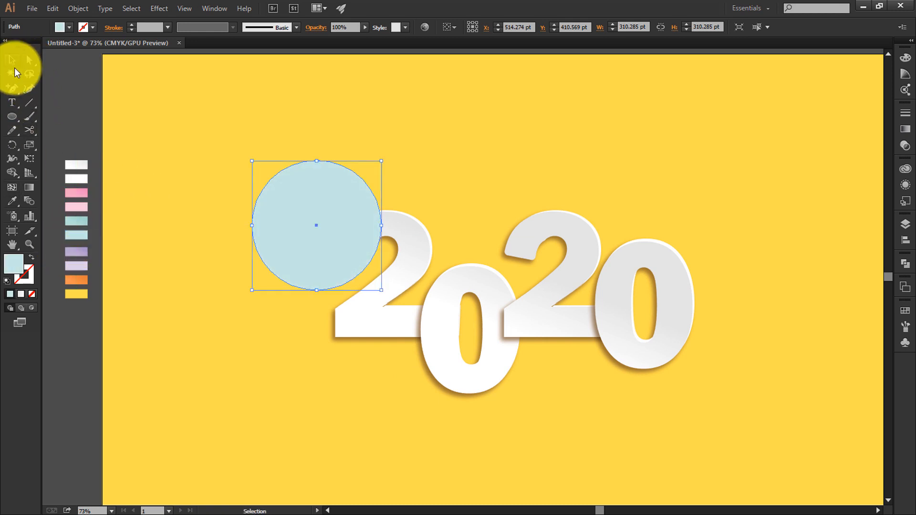
# - Paste a copy of the circle in front, offset 3 pt left and 6 pt down, and fill it with the sampled teal gradient
pyautogui.hotkey('ctrl', 'c')
pyautogui.hotkey('ctrl', 'f')
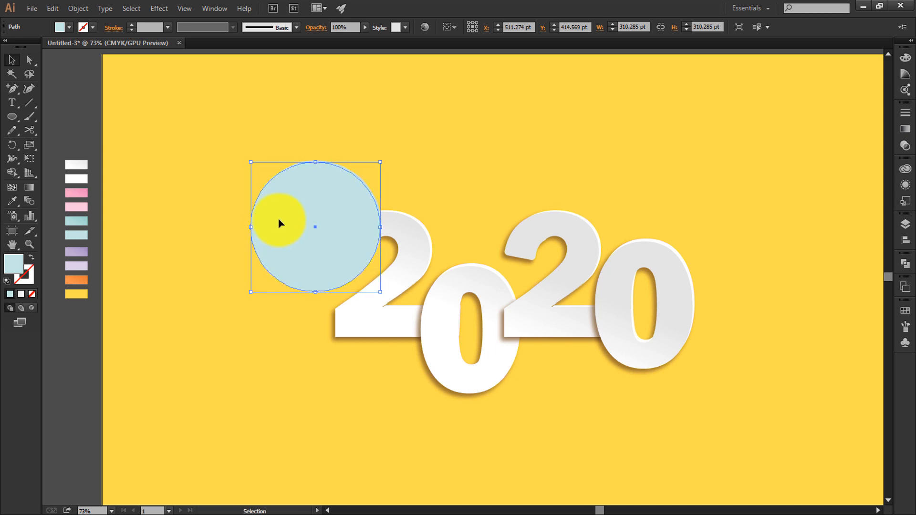
pyautogui.press('i')
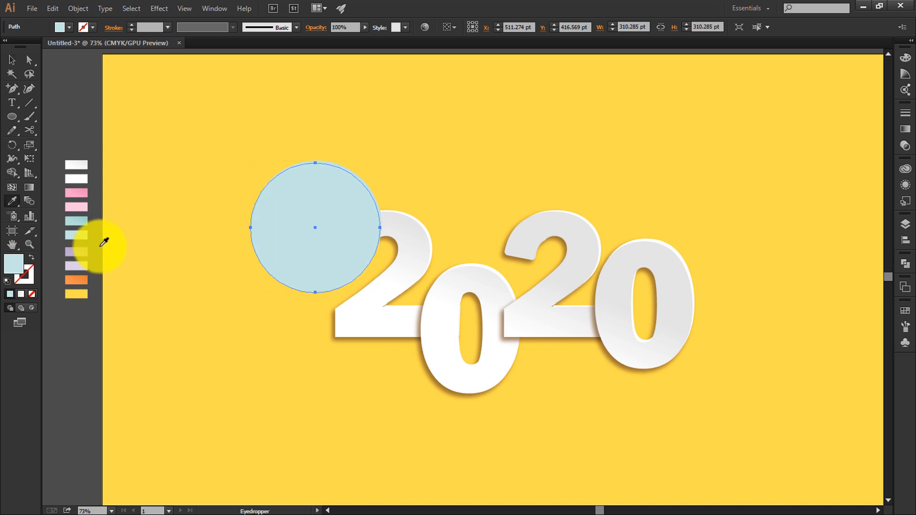
pyautogui.click(79, 220)
pyautogui.click(18, 62)
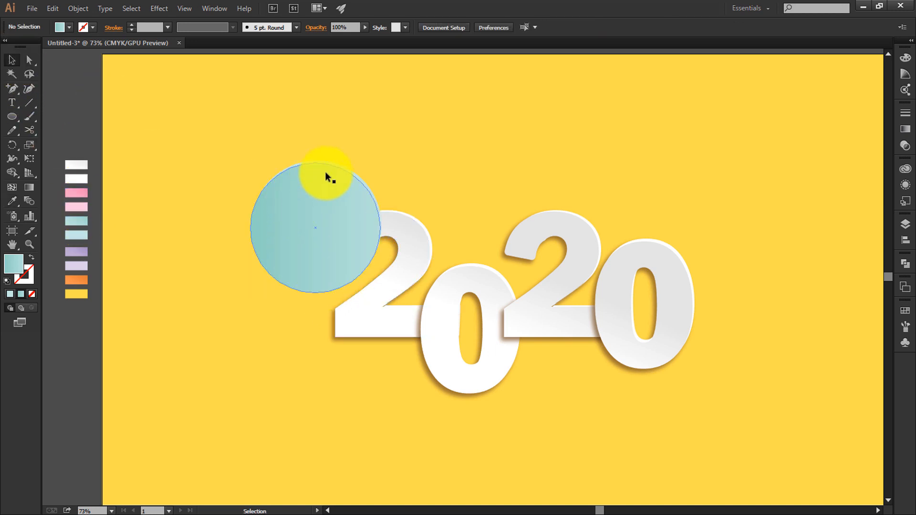
# - Redirect the front circle's teal gradient diagonally from its upper right edge to its lower left edge
pyautogui.click(320, 191)
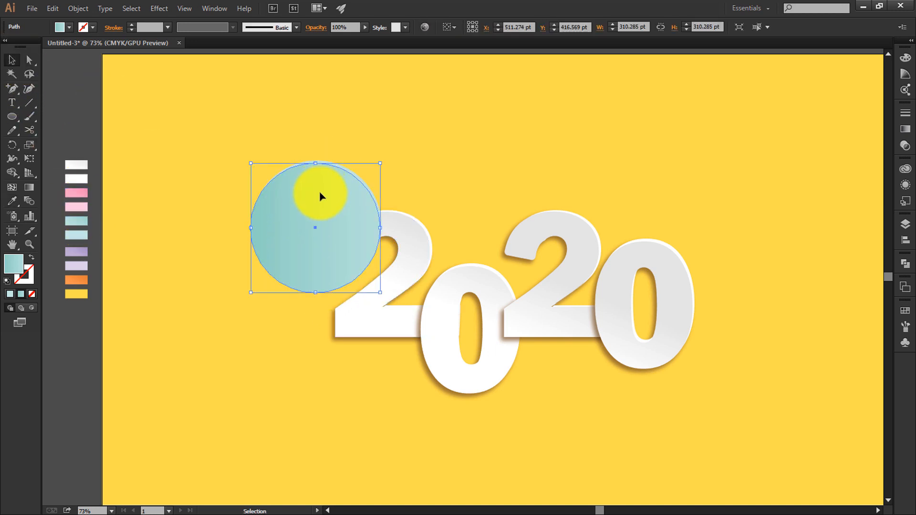
pyautogui.press('g')
pyautogui.moveTo(347, 171); pyautogui.dragTo(268, 270)
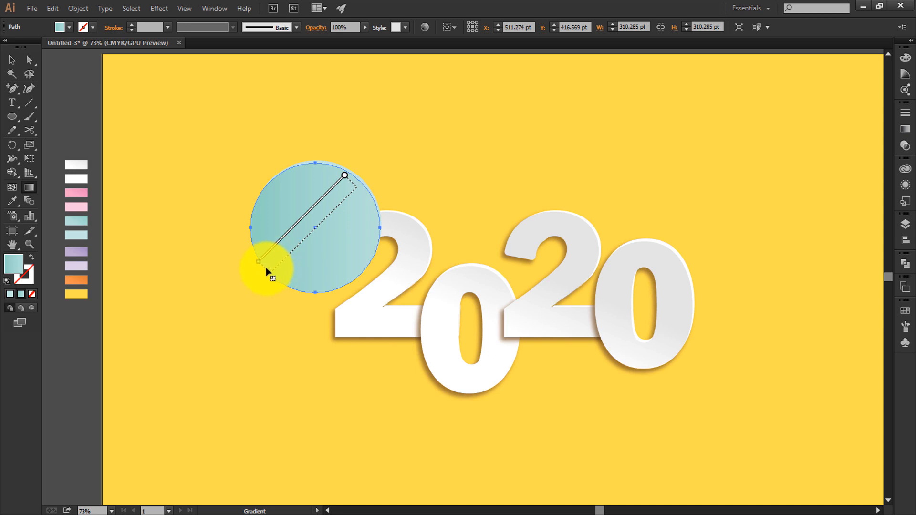
pyautogui.click(12, 60)
pyautogui.moveTo(342, 164); pyautogui.dragTo(342, 163)
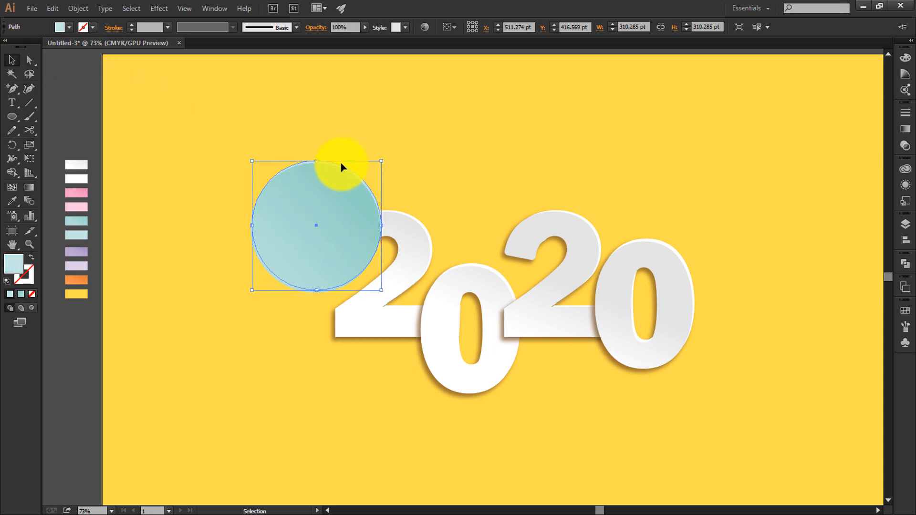
pyautogui.press('g')
pyautogui.click(14, 63)
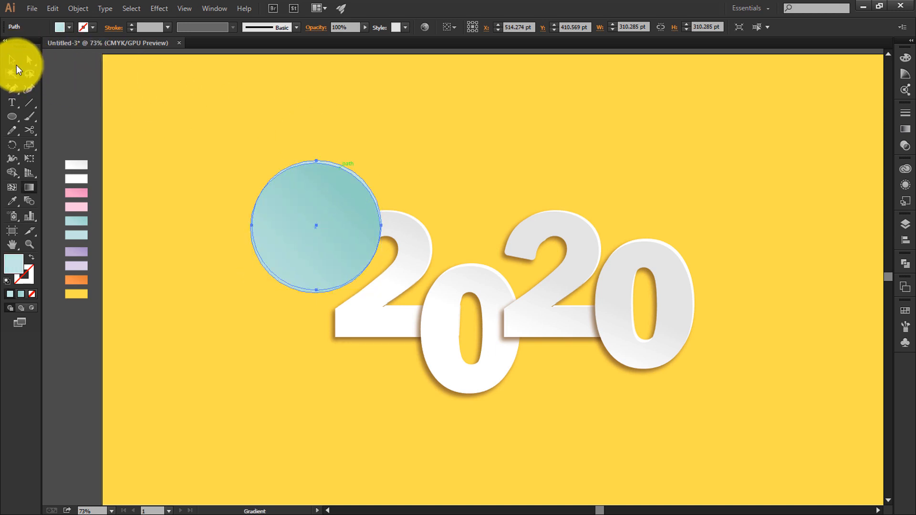
pyautogui.click(236, 147)
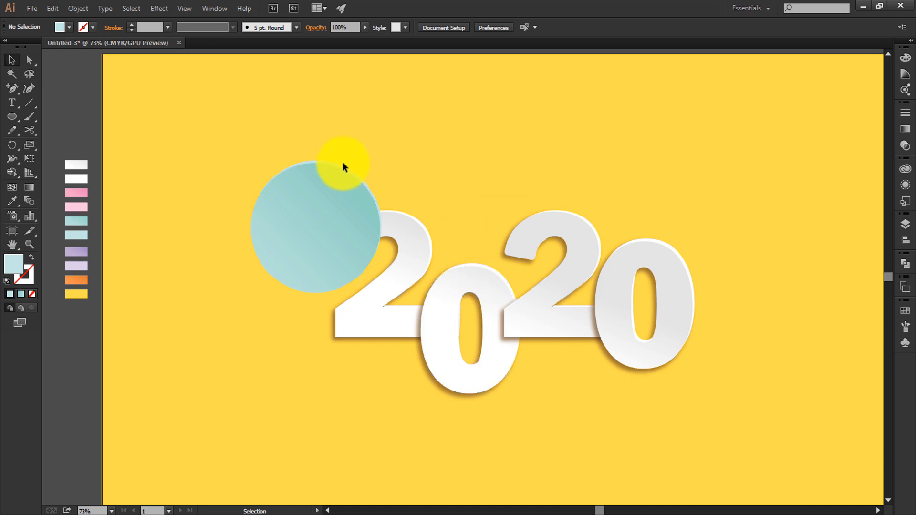
# - Shift the light blue circle slightly up and right behind the teal one, and place a smaller copy of the pair above the first 0
pyautogui.moveTo(343, 167); pyautogui.dragTo(345, 163)
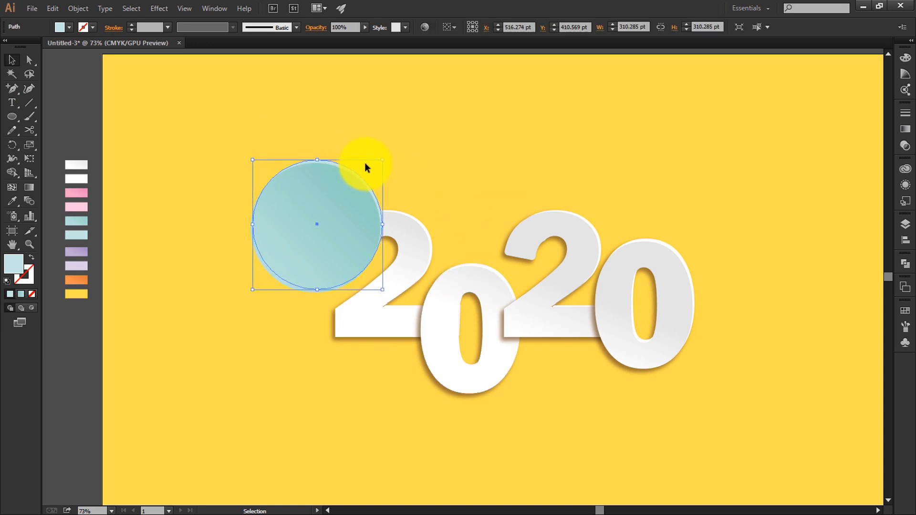
pyautogui.click(274, 129)
pyautogui.moveTo(274, 128); pyautogui.dragTo(342, 246)
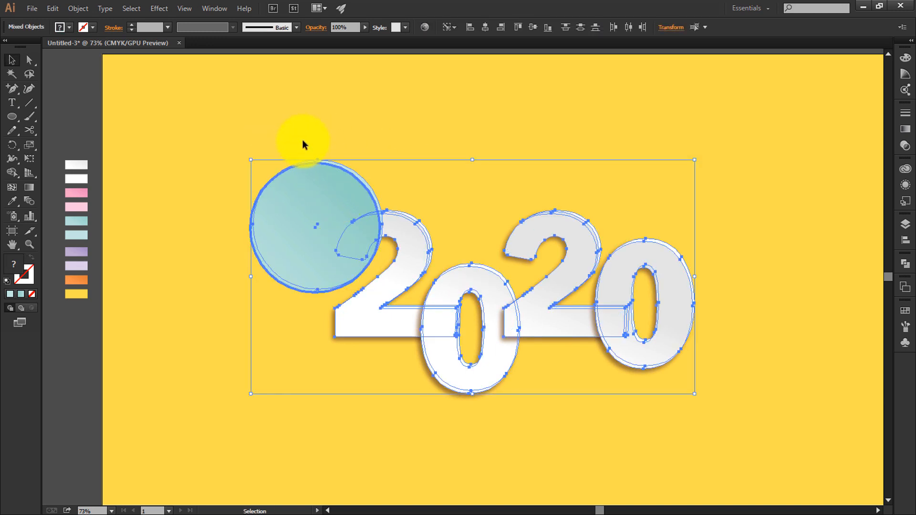
pyautogui.moveTo(302, 140); pyautogui.dragTo(323, 175)
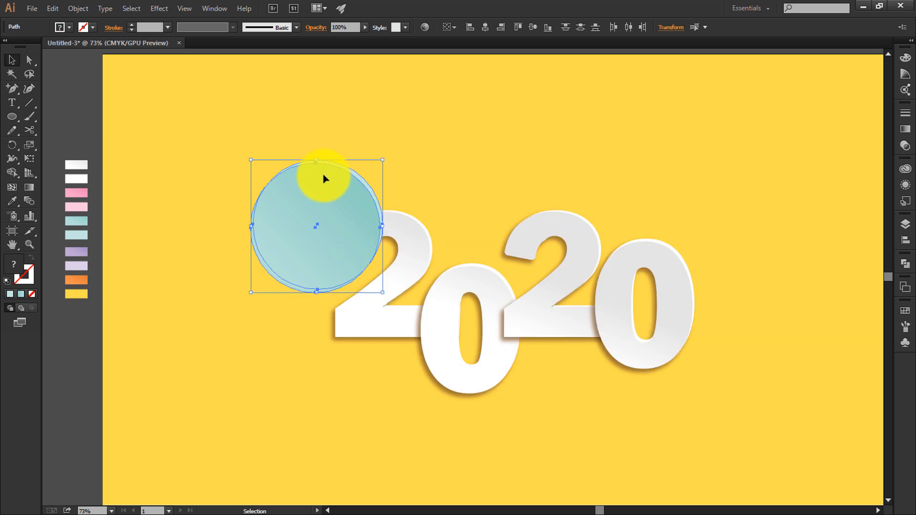
pyautogui.click(310, 139)
pyautogui.moveTo(302, 142); pyautogui.dragTo(497, 118)
pyautogui.moveTo(544, 97); pyautogui.dragTo(519, 120)
# - Copy the small circle pair to the lower right of the last 0 and enlarge it to about 245 pt in diameter
pyautogui.moveTo(483, 153); pyautogui.dragTo(701, 370)
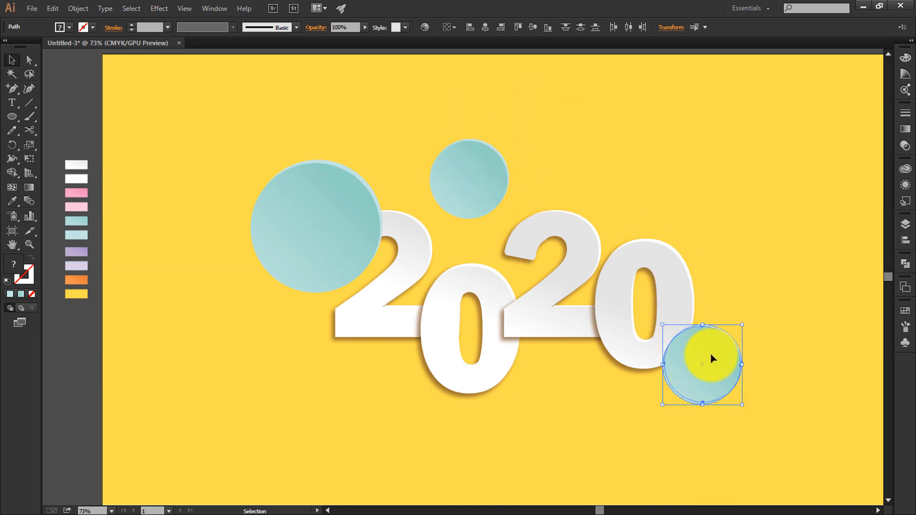
pyautogui.moveTo(742, 325); pyautogui.dragTo(762, 303)
pyautogui.click(640, 256)
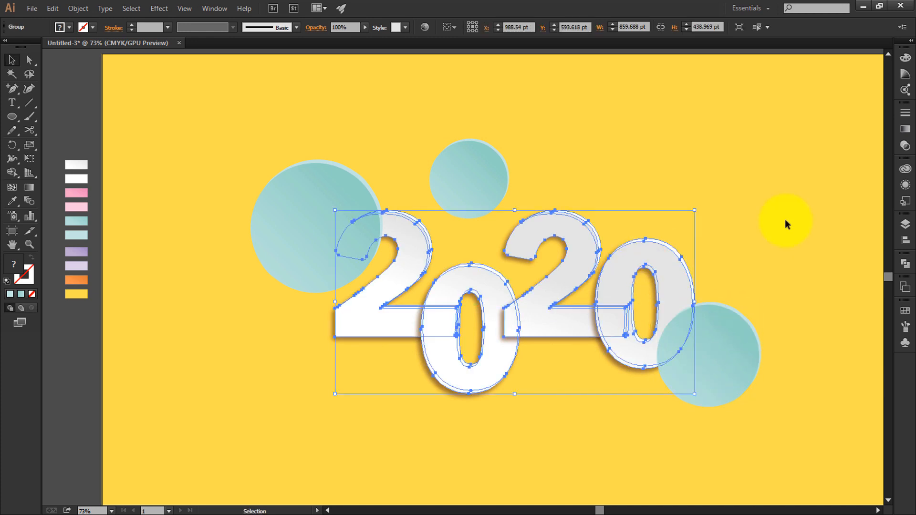
pyautogui.click(783, 219)
# - Place two smaller copies of the circle pair below the digits, about 126 pt under the second 2 and 88 pt beside the first 0
pyautogui.click(719, 378)
pyautogui.moveTo(720, 378); pyautogui.dragTo(586, 430)
pyautogui.moveTo(630, 462); pyautogui.dragTo(411, 413)
pyautogui.click(419, 445)
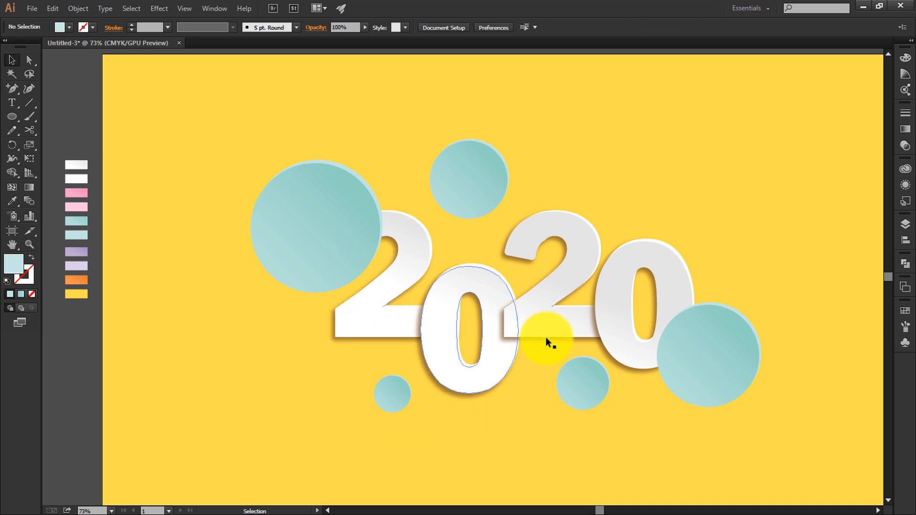
# - Place the gear symbol below the first 2 and the star symbol above the second 2, with a smaller star copy under the digits
pyautogui.click(905, 343)
pyautogui.moveTo(792, 338); pyautogui.dragTo(664, 420)
pyautogui.click(872, 302)
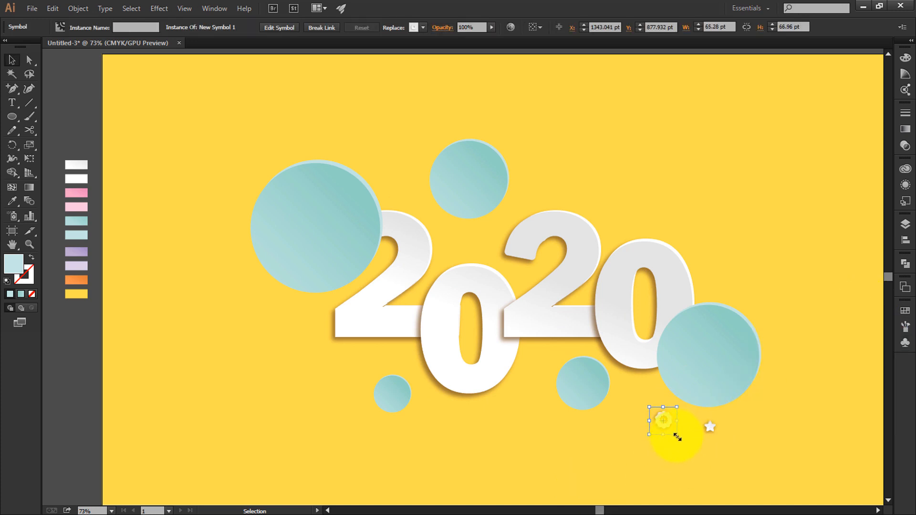
pyautogui.moveTo(677, 431); pyautogui.dragTo(328, 404)
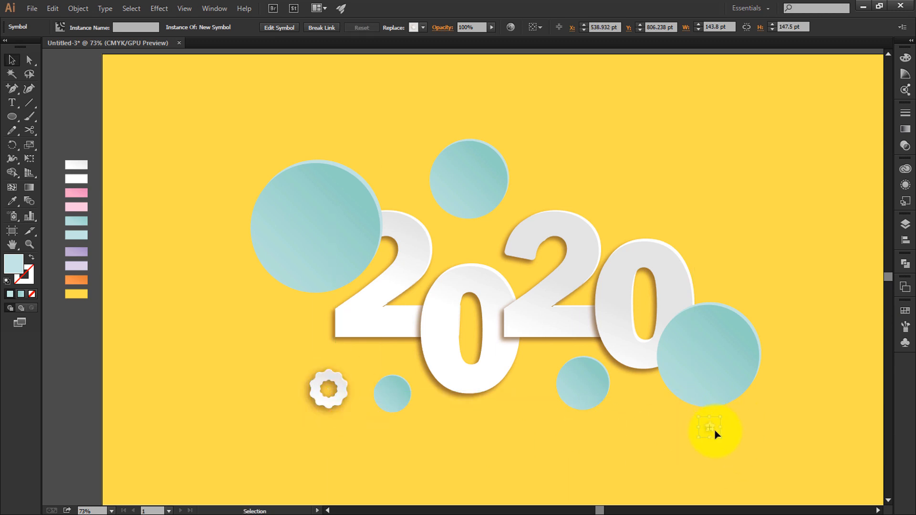
pyautogui.moveTo(721, 439); pyautogui.dragTo(563, 175)
pyautogui.moveTo(539, 145); pyautogui.dragTo(575, 204)
# - Reduce the circle pair above the first 0 to about 137 pt in diameter
pyautogui.click(499, 178)
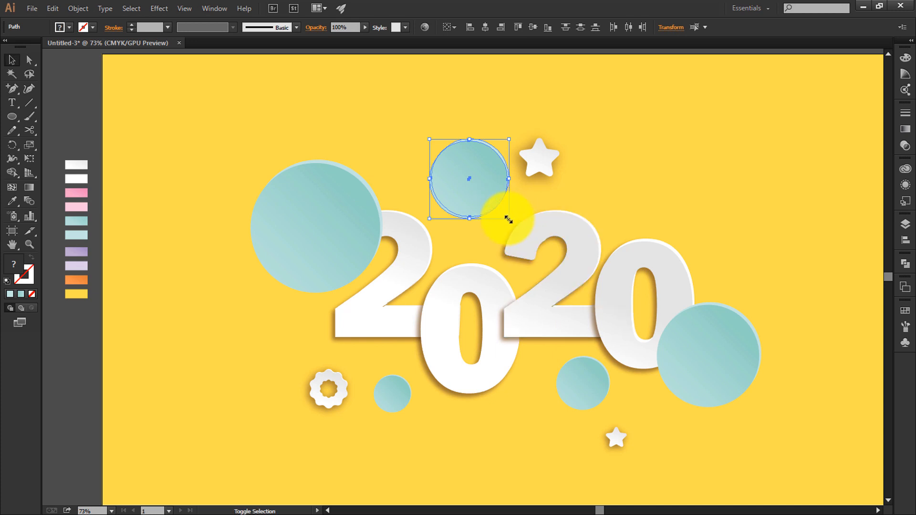
pyautogui.moveTo(507, 217); pyautogui.dragTo(480, 208)
pyautogui.click(471, 99)
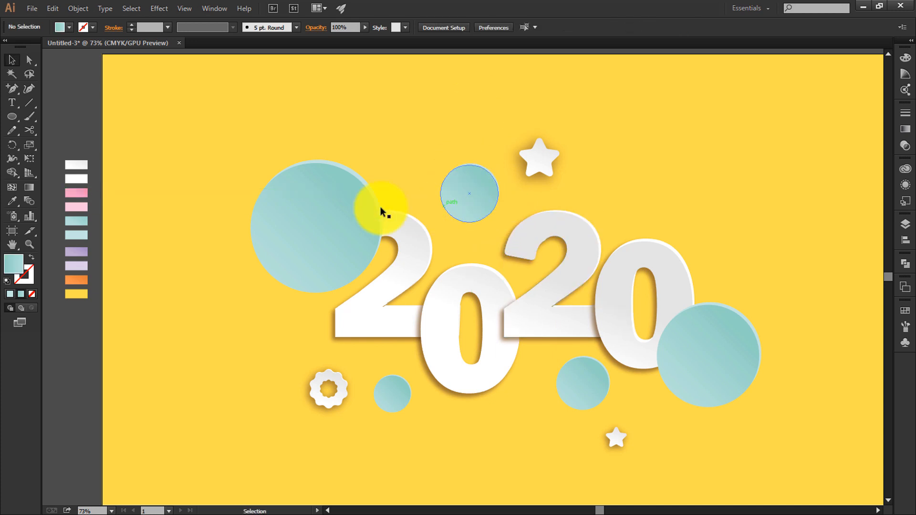
# - Place a reduced copy of the gear, about 99 × 102 pt, above the first 2
pyautogui.moveTo(327, 398); pyautogui.dragTo(419, 190)
pyautogui.click(432, 206)
pyautogui.click(416, 185)
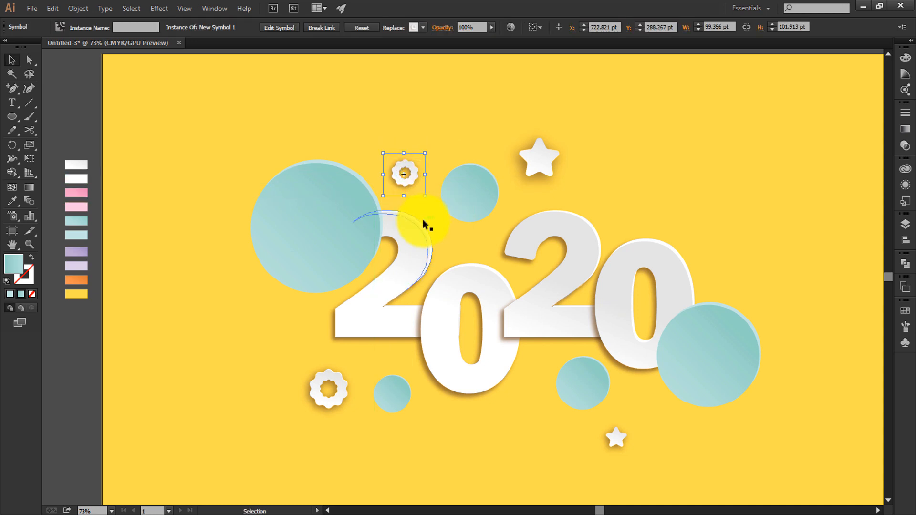
pyautogui.click(422, 221)
# - Fill the front circle of the smallest teal pair with the white-grey gradient sampled from the first 0
pyautogui.click(406, 400)
pyautogui.moveTo(383, 359); pyautogui.dragTo(395, 403)
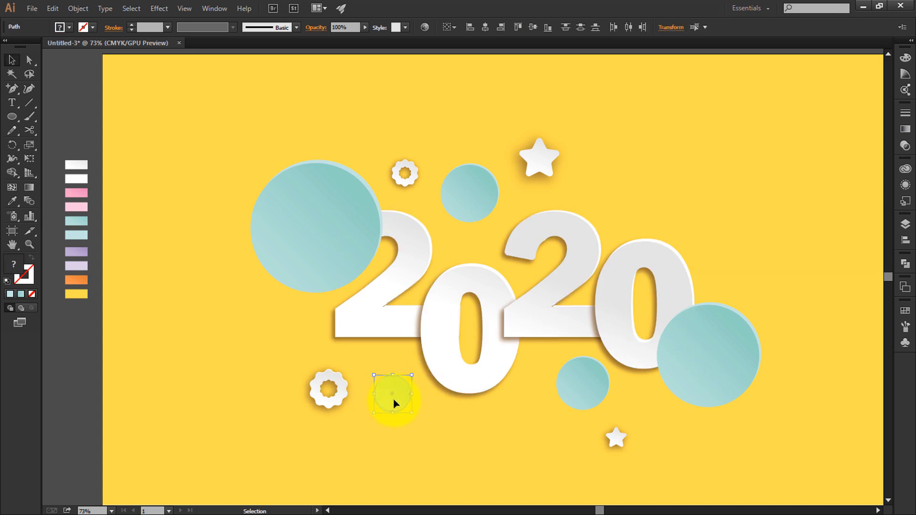
pyautogui.hotkey('ctrl', 'shift', 'a')
pyautogui.click(400, 405)
pyautogui.press('i')
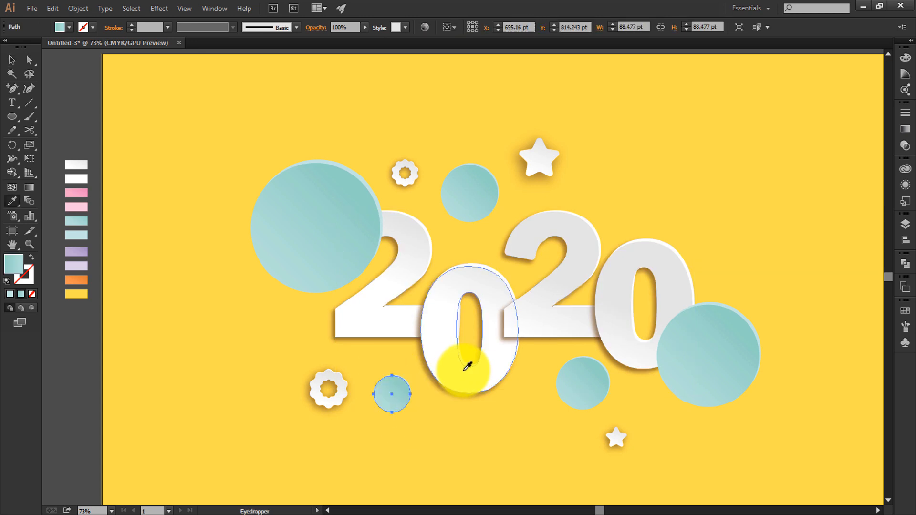
pyautogui.click(463, 372)
# - Fill the back circle of the smallest pair with the white sampled from the rim of the first 0
pyautogui.press('v')
pyautogui.click(406, 380)
pyautogui.press('i')
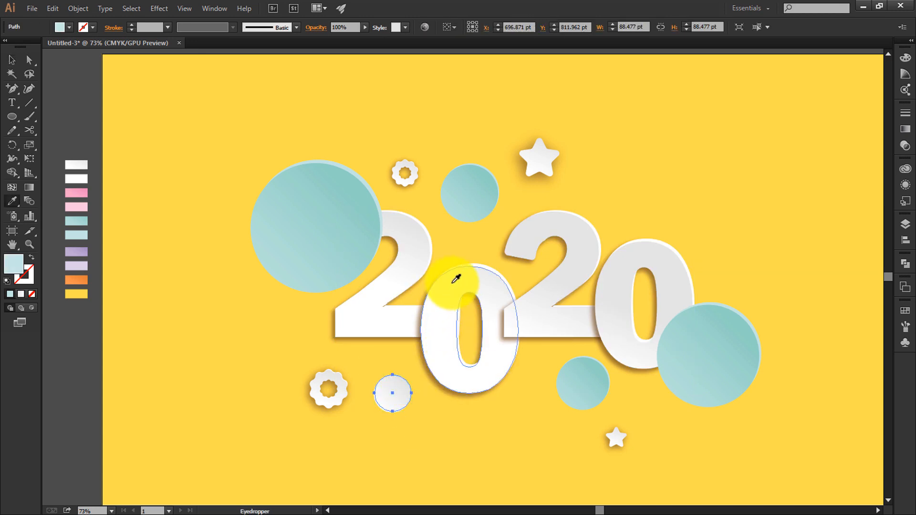
pyautogui.click(488, 265)
pyautogui.press('v')
pyautogui.click(392, 404)
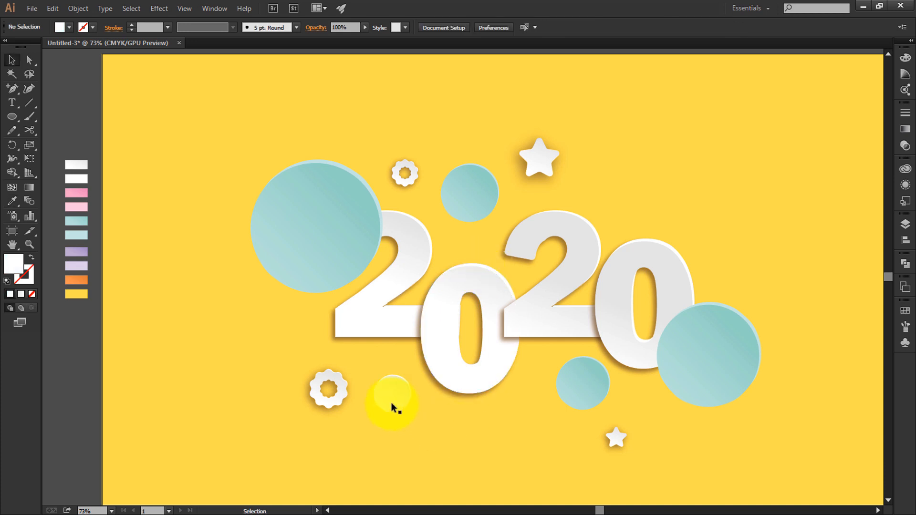
# - Copy the white circle pair to the upper right of the second 2, and place an enlarged gear copy above the last 0
pyautogui.click(390, 399)
pyautogui.moveTo(392, 397); pyautogui.dragTo(622, 202)
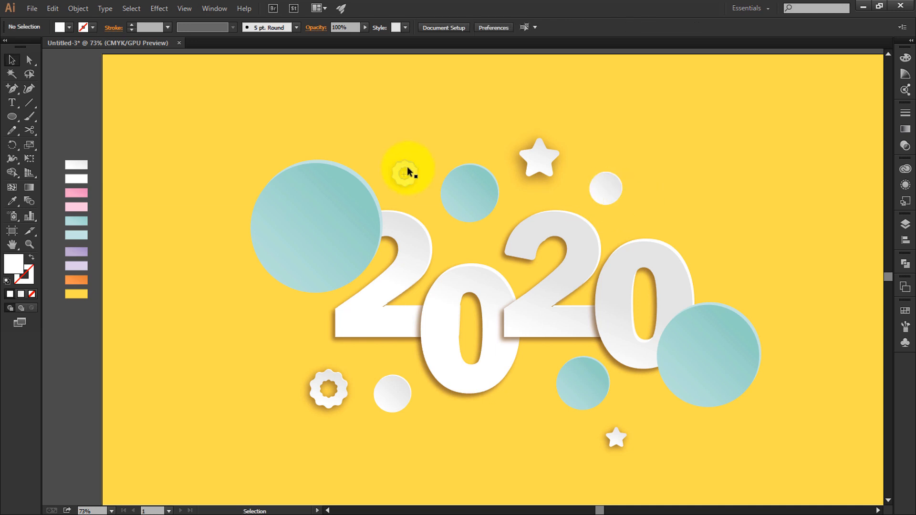
pyautogui.moveTo(403, 171); pyautogui.dragTo(687, 249)
pyautogui.click(567, 182)
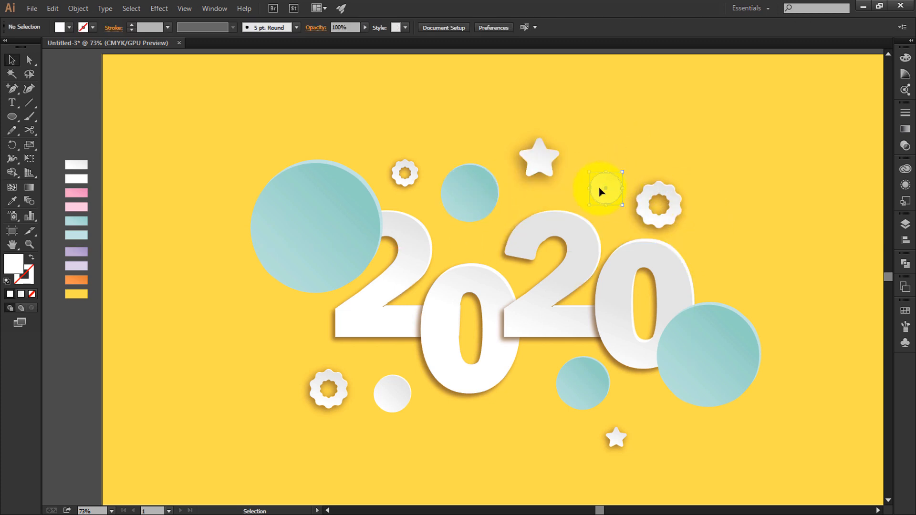
# - Enlarge the white circle pair above the second 2 slightly toward the left, and raise the teal pair below the second 2 a little
pyautogui.moveTo(600, 191); pyautogui.dragTo(617, 208)
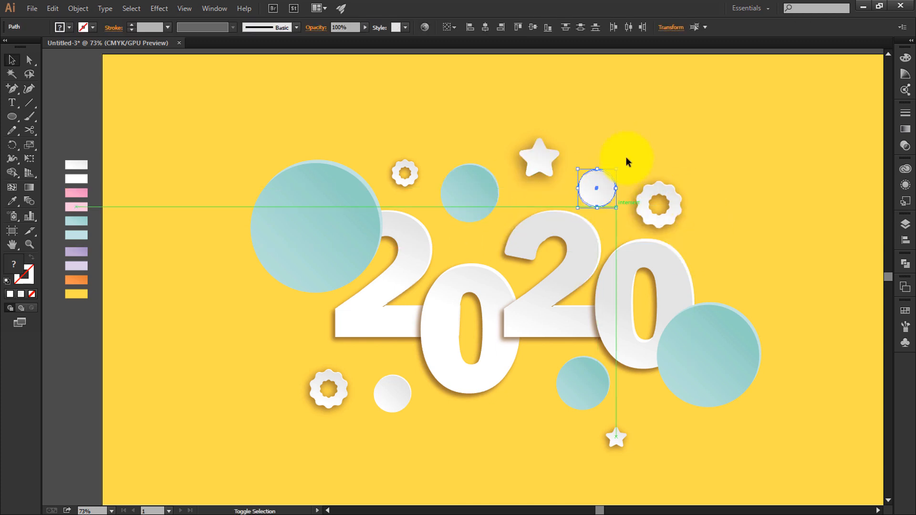
pyautogui.click(625, 157)
pyautogui.click(582, 382)
pyautogui.moveTo(557, 354)
pyautogui.mouseDown()
pyautogui.moveTo(573, 370)
pyautogui.moveTo(564, 376)
pyautogui.moveTo(572, 361)
pyautogui.mouseUp()
# - Enlarge the lower star to about 117 × 114 pt and move it up, and shift the lower gear slightly up and left
pyautogui.moveTo(614, 437); pyautogui.dragTo(650, 443)
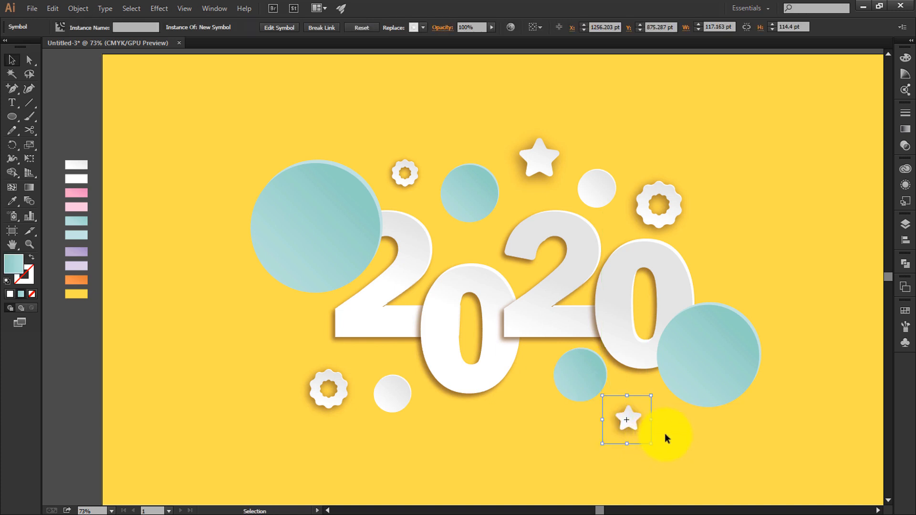
pyautogui.click(665, 433)
pyautogui.moveTo(336, 381); pyautogui.dragTo(328, 358)
pyautogui.click(391, 355)
# - Recolour the circle pair above the first 0 with the sampled purple gradient in front and light purple behind
pyautogui.click(483, 189)
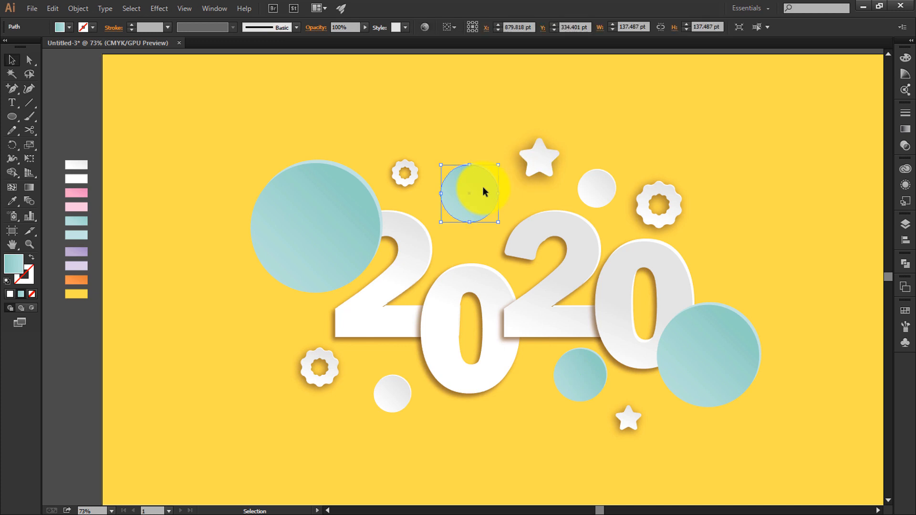
pyautogui.press('i')
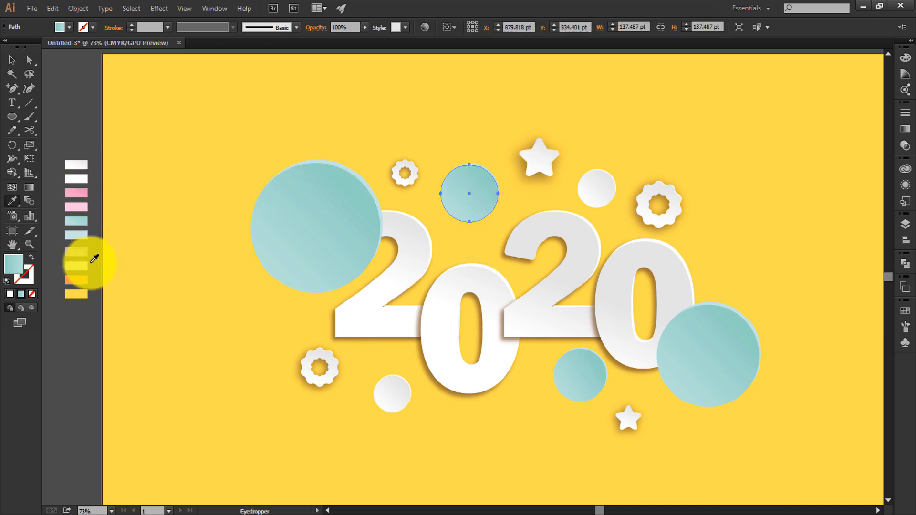
pyautogui.click(79, 252)
pyautogui.press('v')
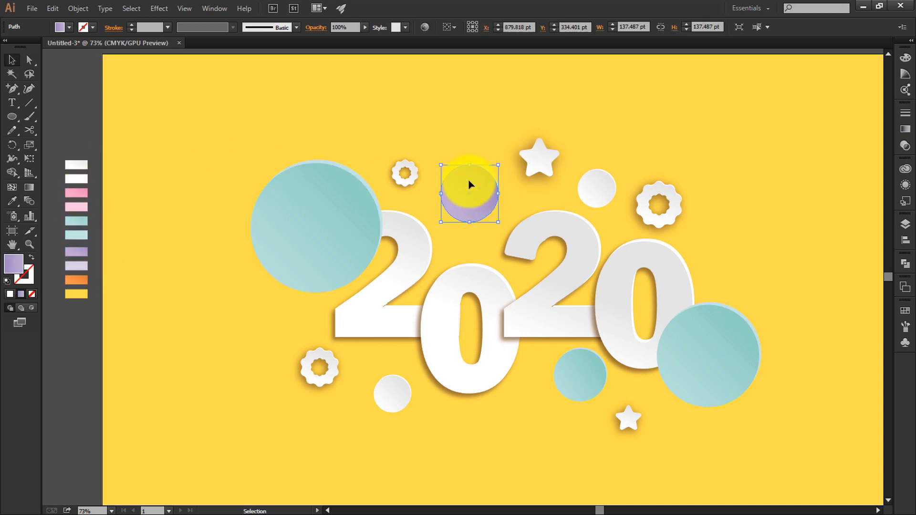
pyautogui.press('i')
pyautogui.click(76, 266)
pyautogui.press('v')
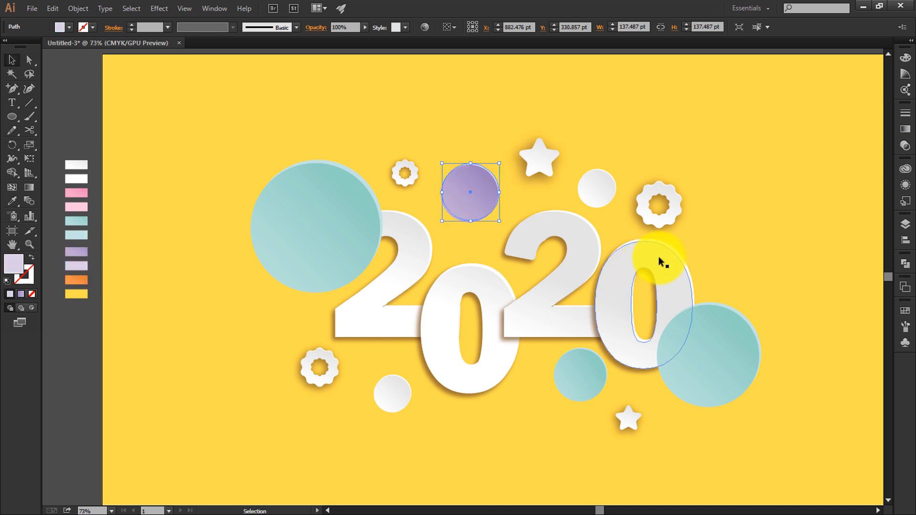
# - Recolour the large circle pair at the last 0 with the sampled pink gradient in front and light pink behind
pyautogui.click(705, 350)
pyautogui.press('i')
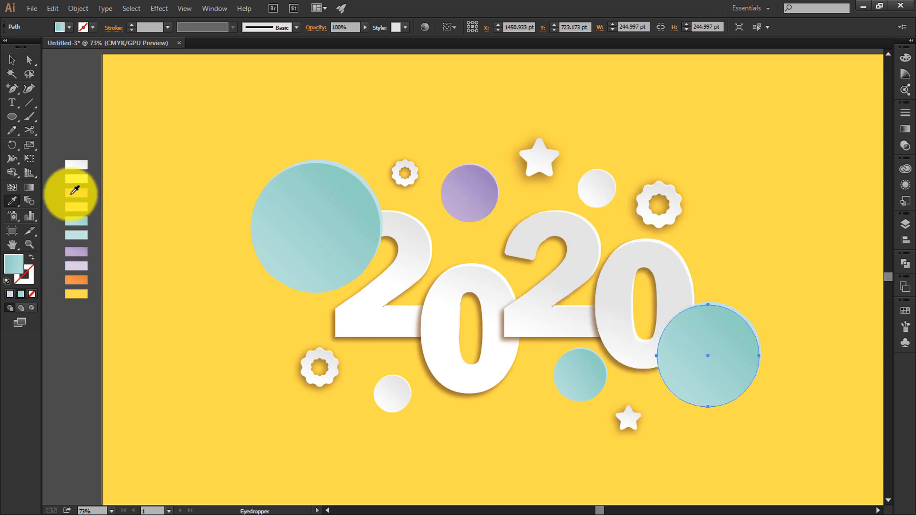
pyautogui.click(80, 194)
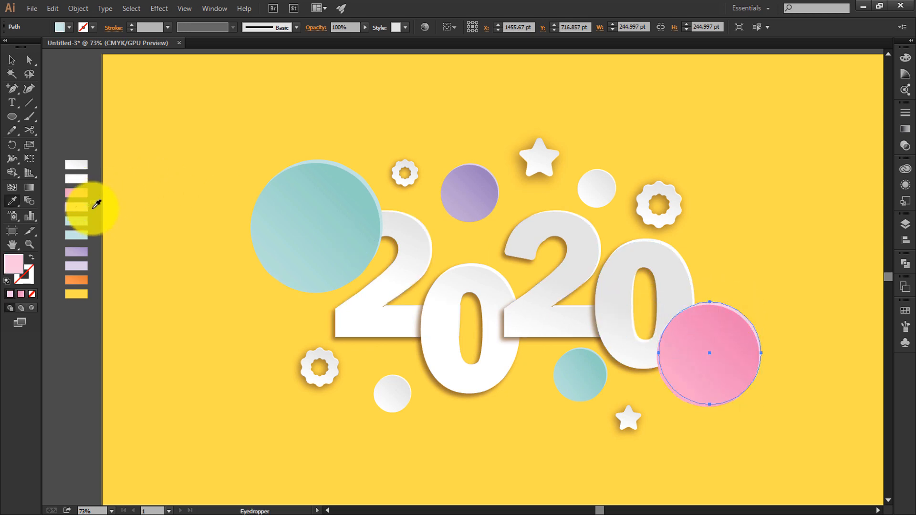
pyautogui.press('v')
pyautogui.click(749, 276)
# - Fill the front circle of the pair below the second 2 with the sampled orange gradient
pyautogui.click(586, 366)
pyautogui.press('i')
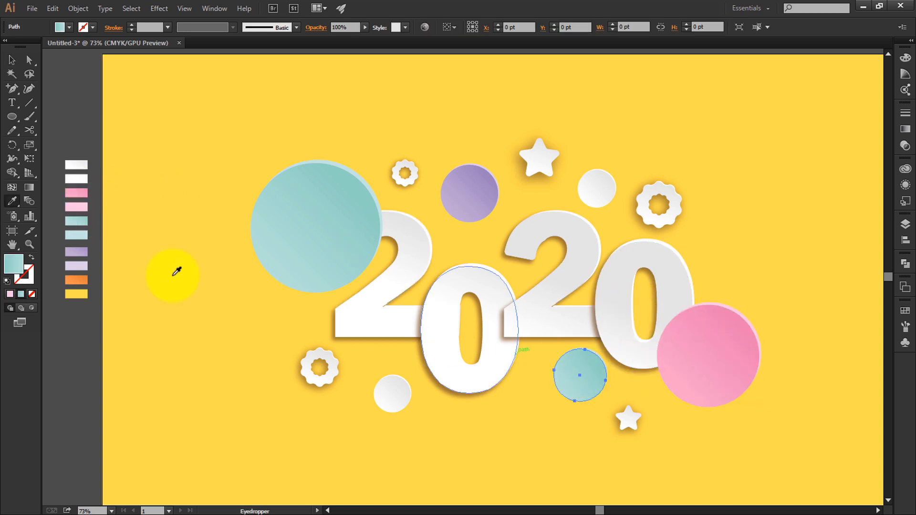
pyautogui.click(76, 280)
pyautogui.press('v')
pyautogui.click(454, 439)
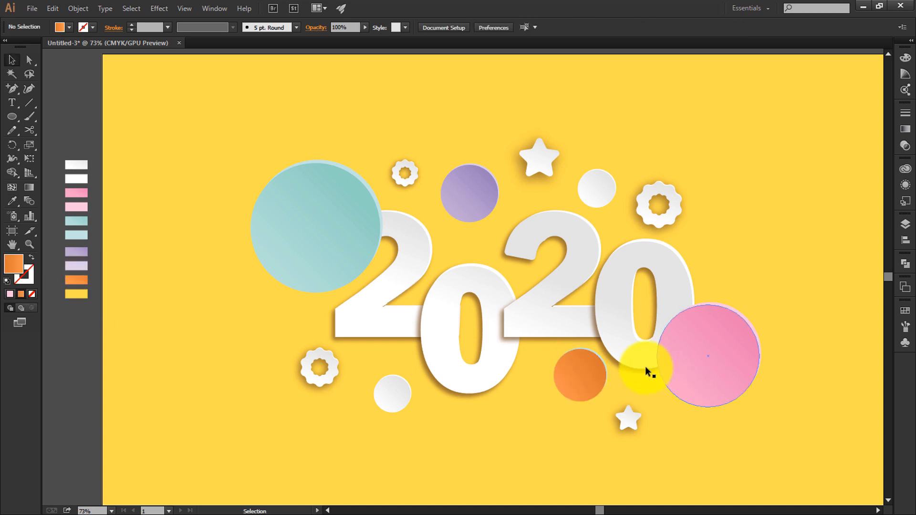
pyautogui.click(597, 365)
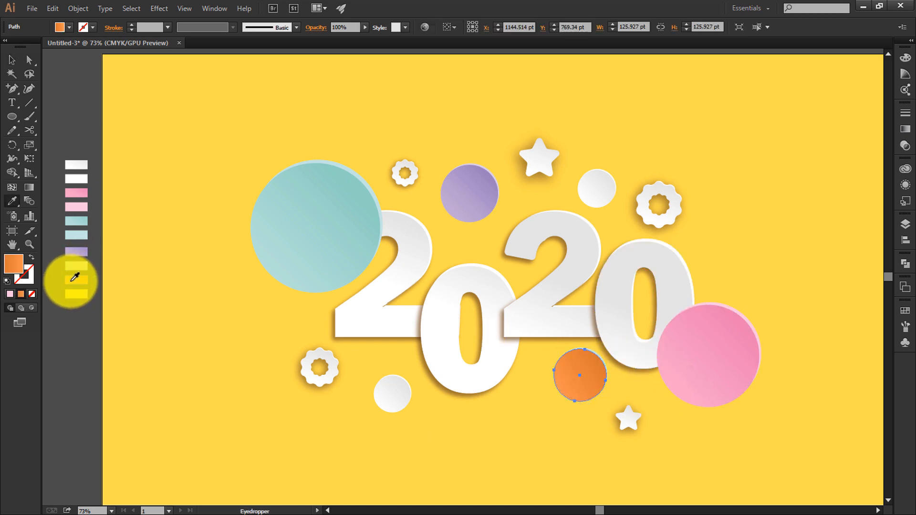
pyautogui.doubleClick(599, 354)
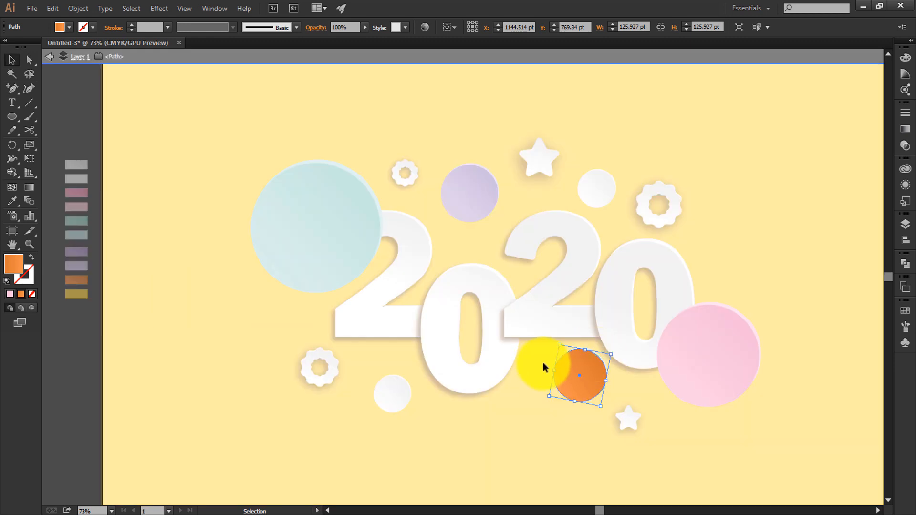
pyautogui.doubleClick(773, 451)
# - Fill the light blue back circle behind the orange one with the sampled orange gradient
pyautogui.click(603, 356)
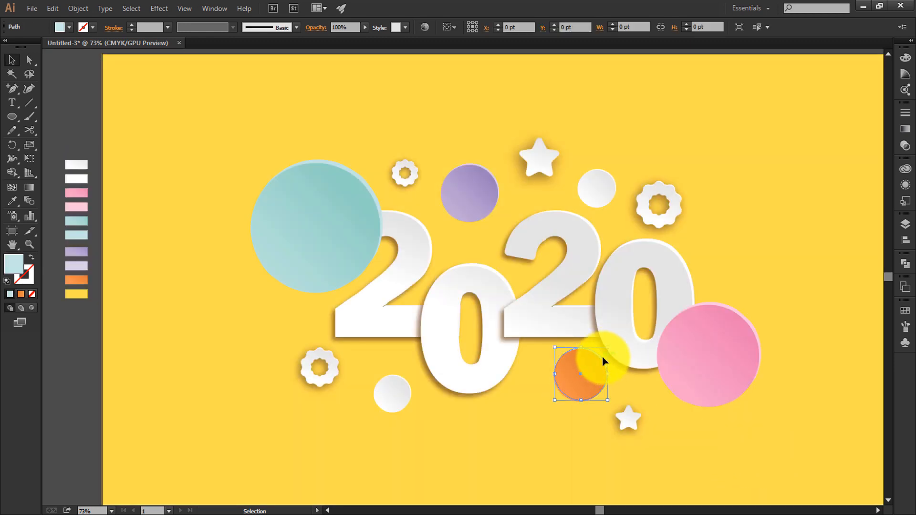
pyautogui.press('i')
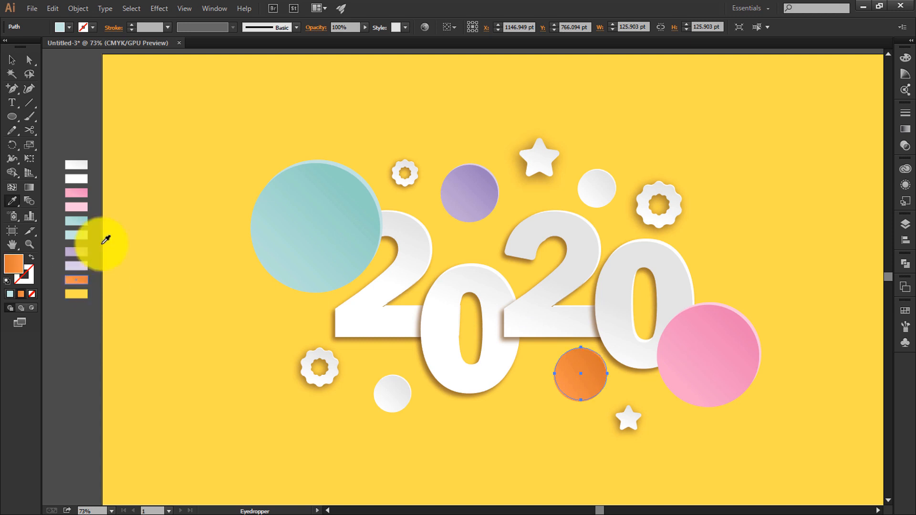
pyautogui.press('v')
pyautogui.click(293, 359)
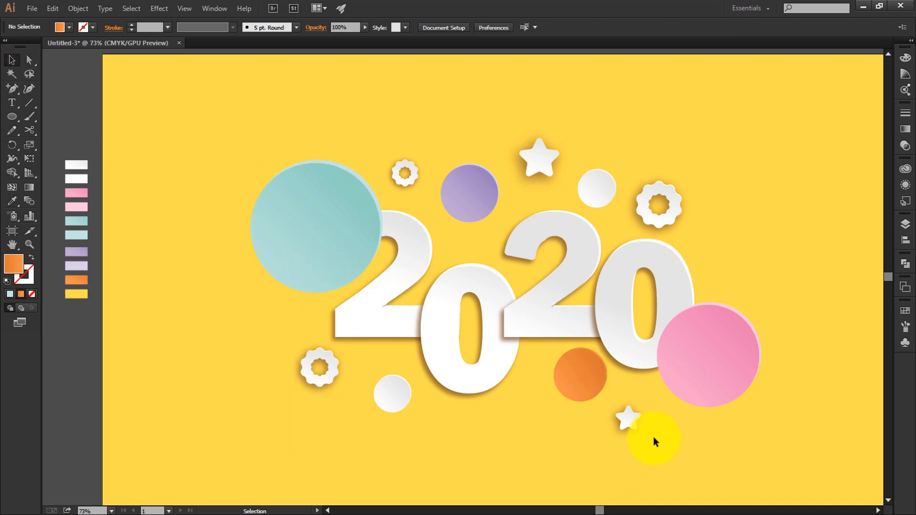
# - Group the front and back circles of the large teal, the purple and both white pairs, each pair as its own group
pyautogui.press('a')
pyautogui.moveTo(245, 145); pyautogui.dragTo(285, 206)
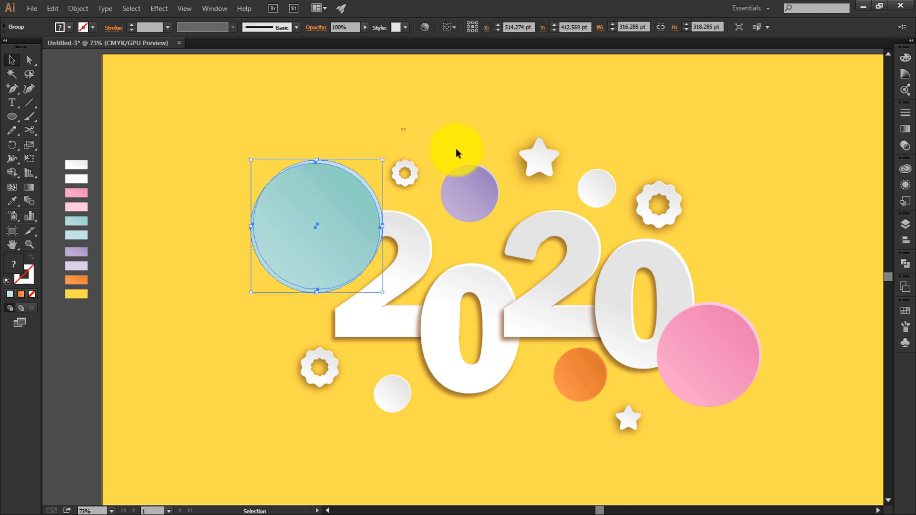
pyautogui.moveTo(455, 145); pyautogui.dragTo(482, 189)
pyautogui.press('v')
pyautogui.click(598, 183)
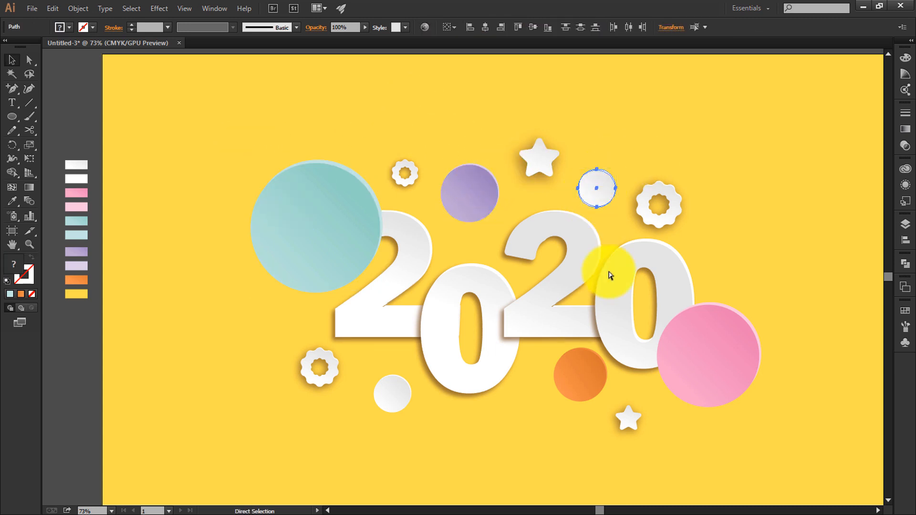
pyautogui.moveTo(389, 387); pyautogui.dragTo(412, 387)
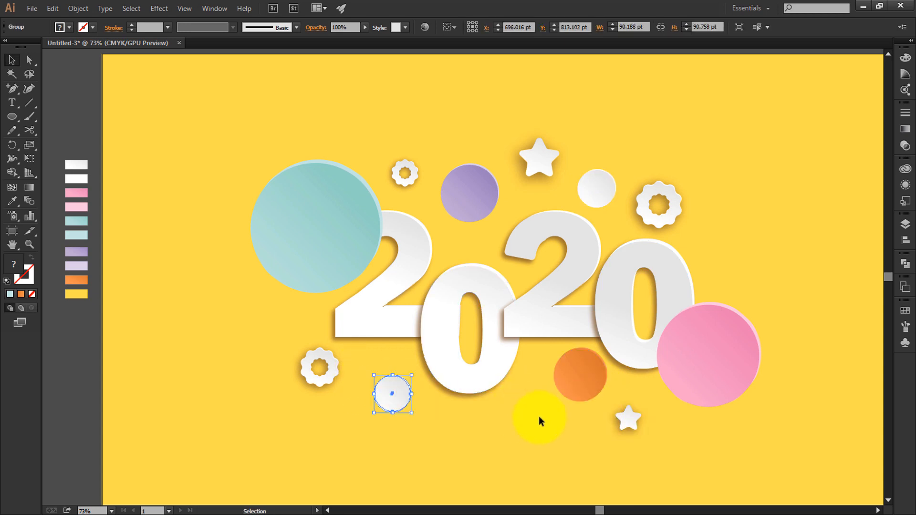
# - Group the orange and the pink circle pairs separately, and bring the grouped 2020 digits in front of the circles
pyautogui.moveTo(539, 417); pyautogui.dragTo(604, 388)
pyautogui.moveTo(808, 306); pyautogui.dragTo(720, 352)
pyautogui.rightClick(635, 272)
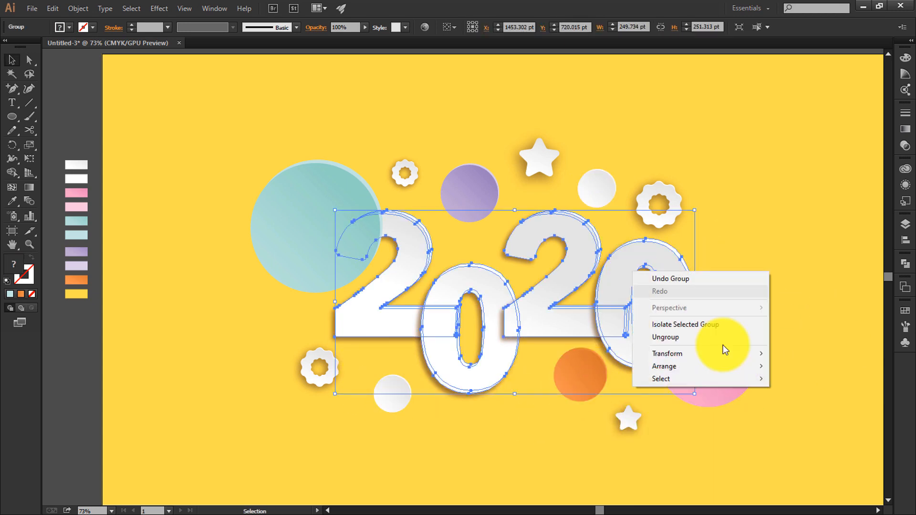
pyautogui.moveTo(709, 365)
pyautogui.click(581, 366)
pyautogui.click(763, 296)
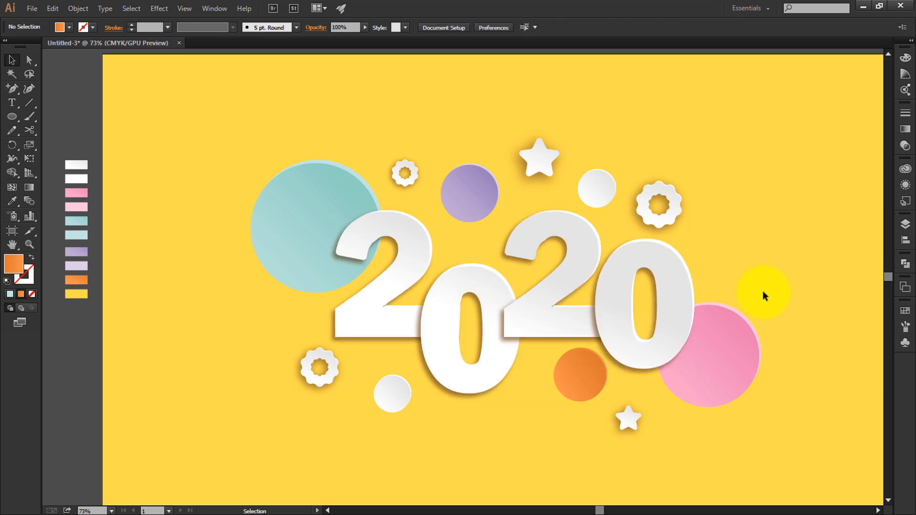
# - Try to apply the last-used shadow effect to all the circle pairs, gears and stars at once
pyautogui.moveTo(838, 291); pyautogui.dragTo(754, 356)
pyautogui.click(783, 296)
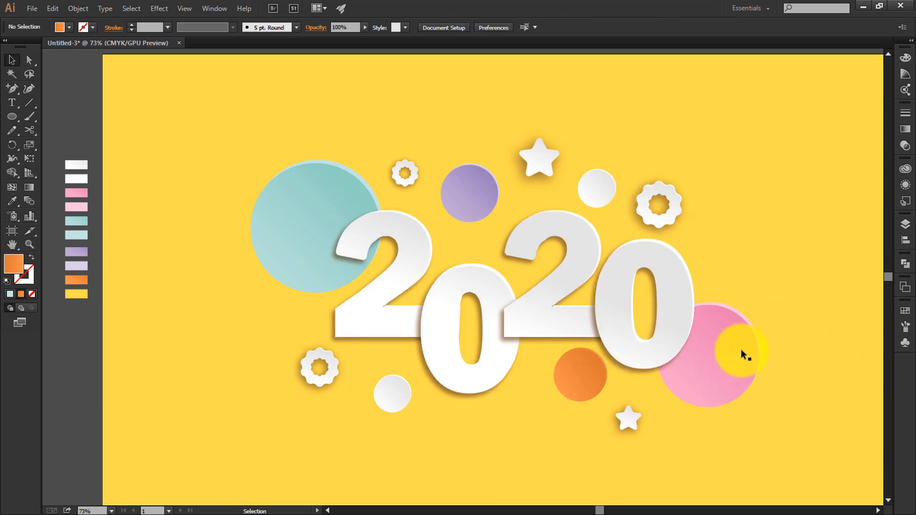
pyautogui.click(741, 351)
pyautogui.moveTo(282, 139); pyautogui.dragTo(705, 195)
pyautogui.keyDown('shift'); pyautogui.click(760, 317); pyautogui.keyUp('shift')
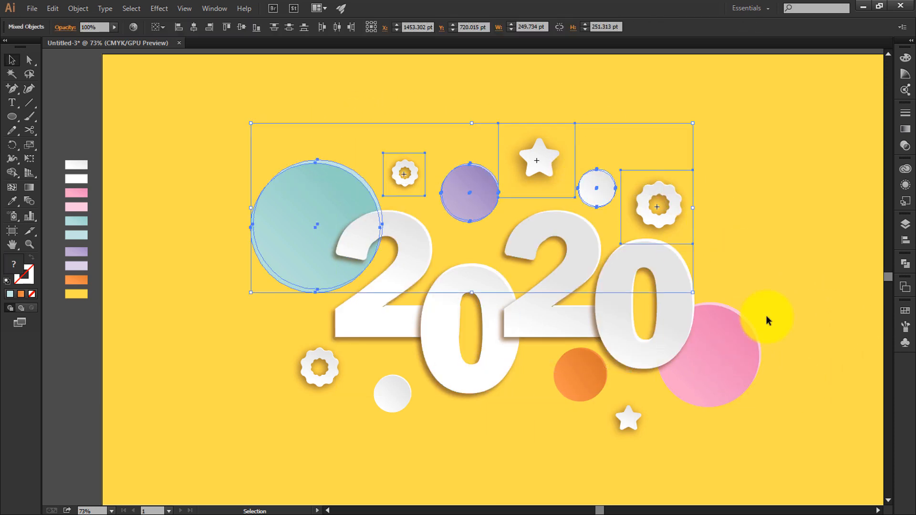
pyautogui.moveTo(648, 489); pyautogui.dragTo(263, 406)
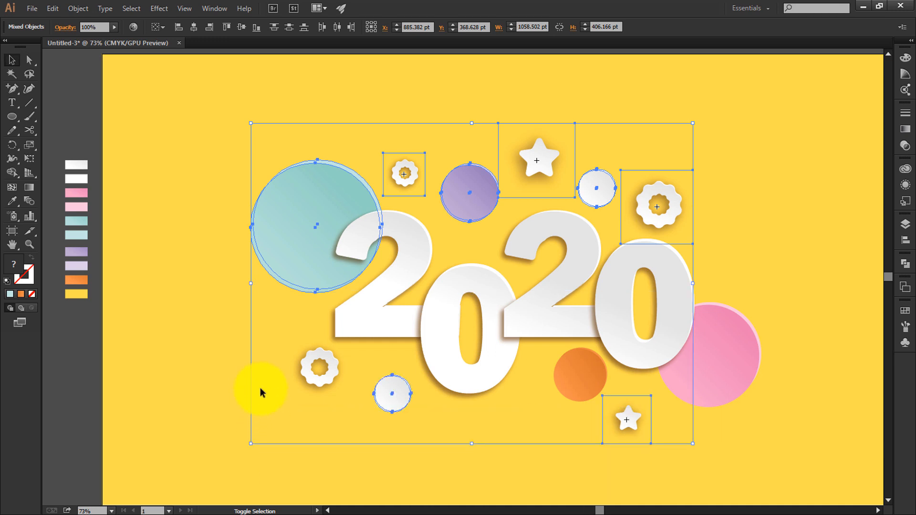
pyautogui.keyDown('shift'); pyautogui.click(316, 369); pyautogui.keyUp('shift')
pyautogui.keyDown('shift'); pyautogui.click(579, 381); pyautogui.keyUp('shift')
pyautogui.keyDown('shift'); pyautogui.click(735, 383); pyautogui.keyUp('shift')
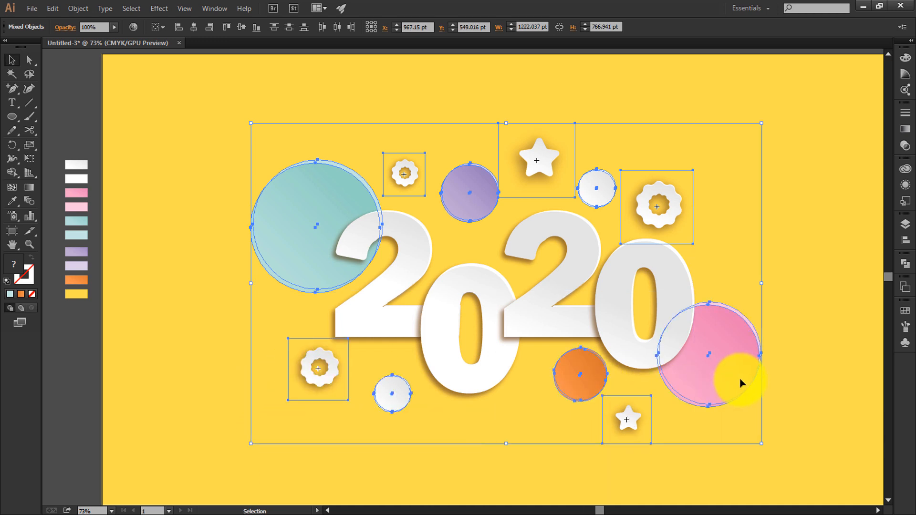
pyautogui.press('ctrl')
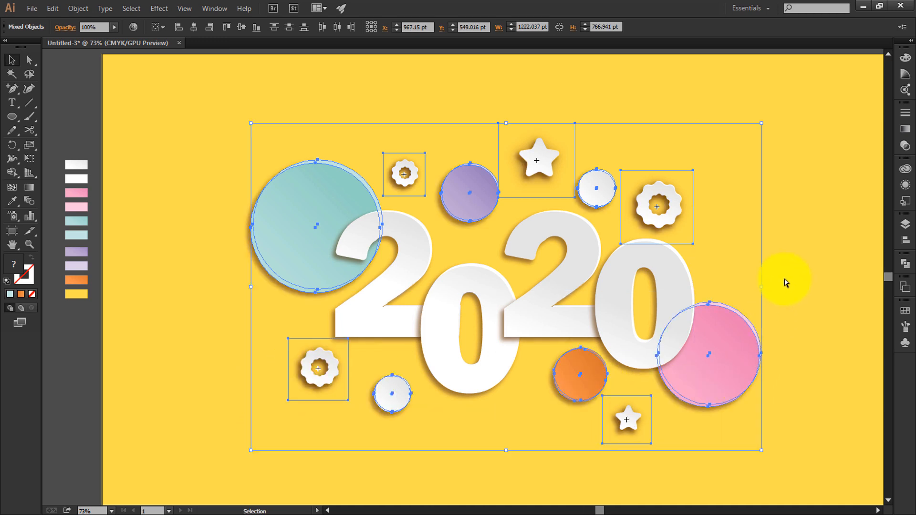
pyautogui.keyDown('ctrl'); pyautogui.click(800, 272); pyautogui.keyUp('ctrl')
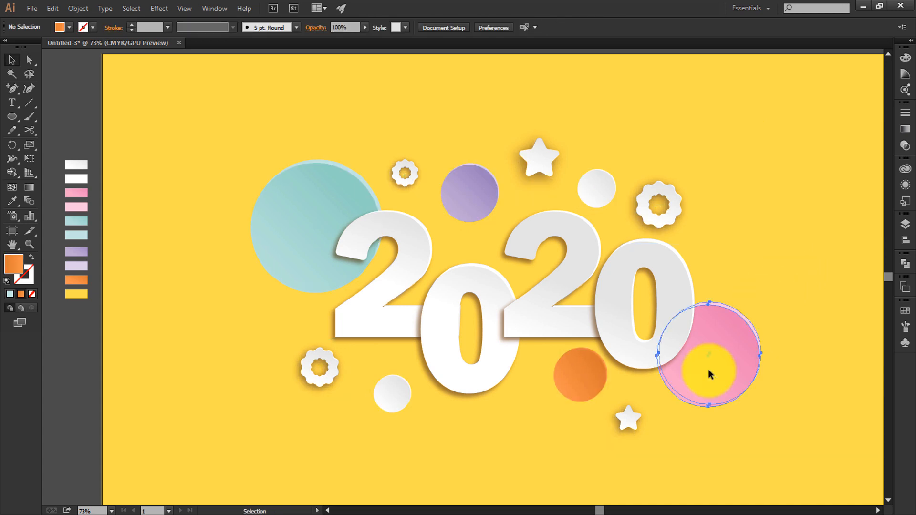
# - Apply the last-used shadow effect to only the pink, purple, orange, teal and both white circle groups
pyautogui.keyDown('shift'); pyautogui.click(599, 193); pyautogui.keyUp('shift')
pyautogui.keyDown('shift'); pyautogui.click(475, 202); pyautogui.keyUp('shift')
pyautogui.keyDown('shift'); pyautogui.click(586, 385); pyautogui.keyUp('shift')
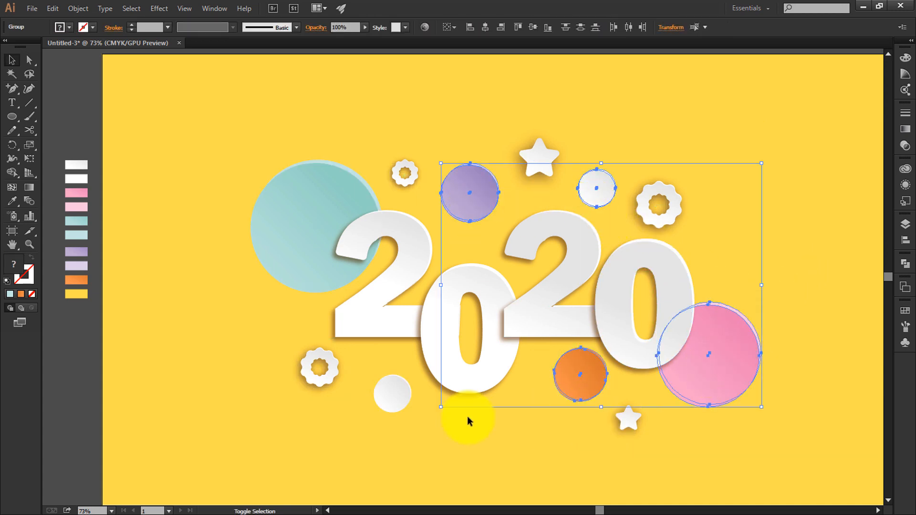
pyautogui.keyDown('shift'); pyautogui.click(392, 395); pyautogui.keyUp('shift')
pyautogui.keyDown('shift'); pyautogui.click(303, 236); pyautogui.keyUp('shift')
pyautogui.press('ctrl')
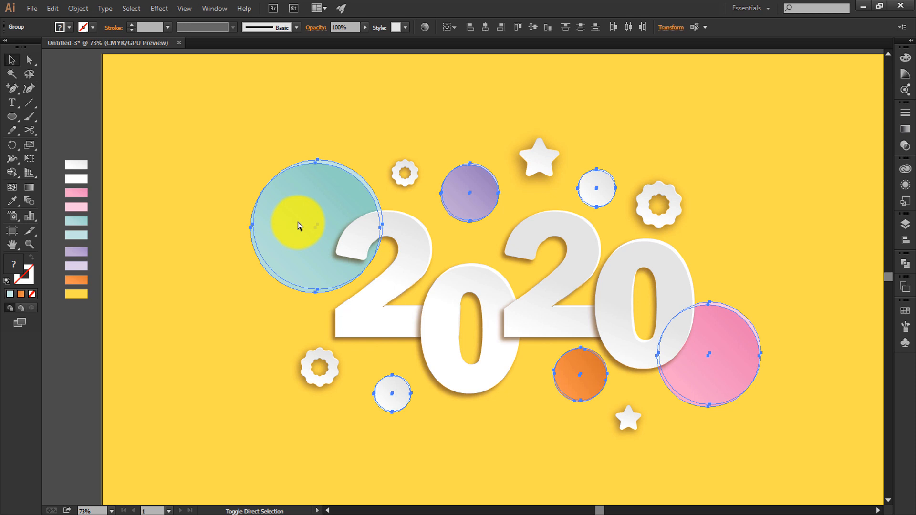
pyautogui.hotkey('ctrl', 'shift', 'e')
pyautogui.click(424, 128)
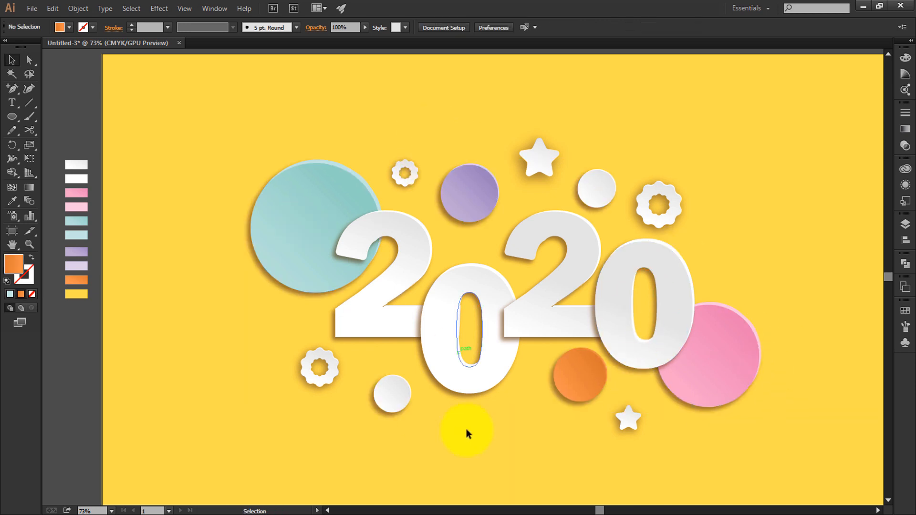
# - Draw a thin vertical rectangle about 6 pt wide and 423 pt tall from the artboard's upper edge into the teal circle, with white-grey fill and no stroke
pyautogui.click(29, 106)
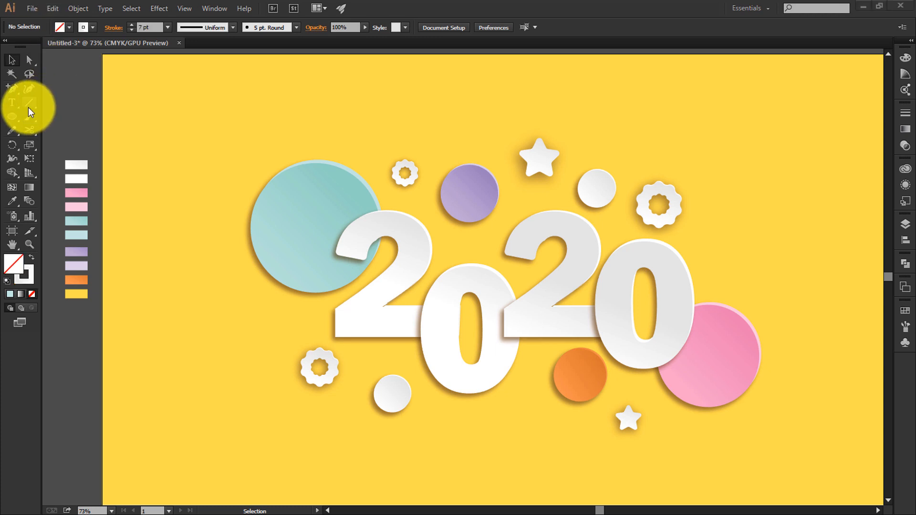
pyautogui.moveTo(14, 116); pyautogui.dragTo(38, 116)
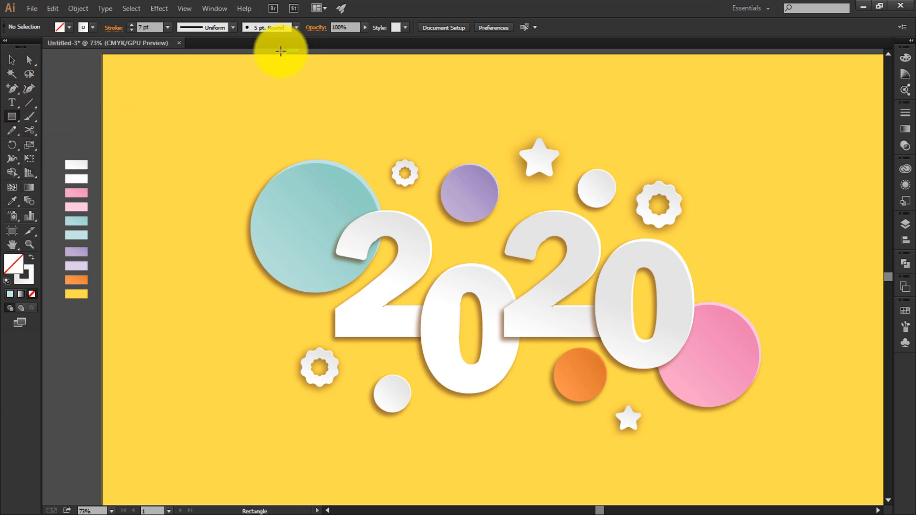
pyautogui.moveTo(298, 54); pyautogui.dragTo(300, 230)
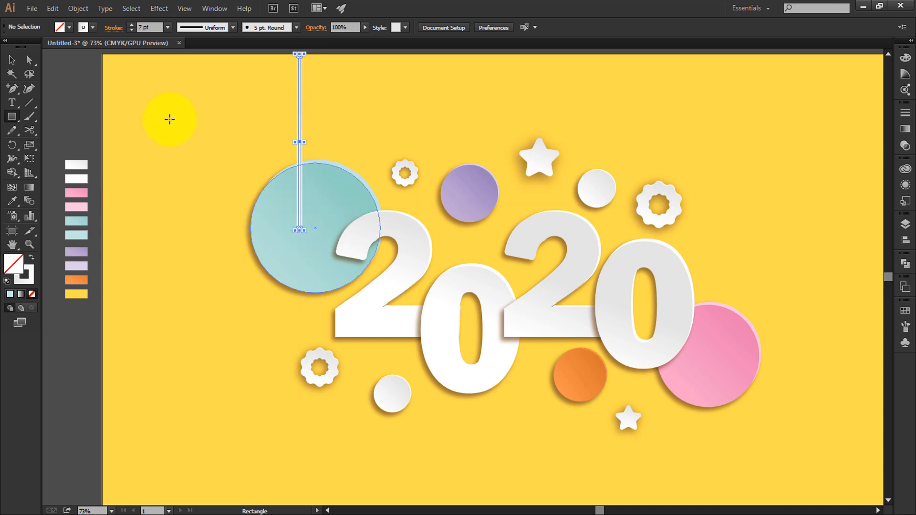
pyautogui.click(12, 59)
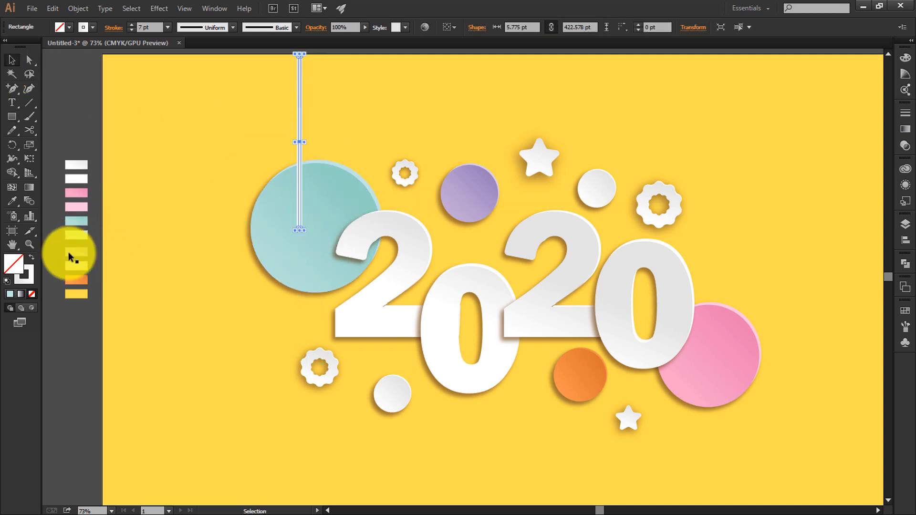
pyautogui.click(34, 260)
pyautogui.click(289, 138)
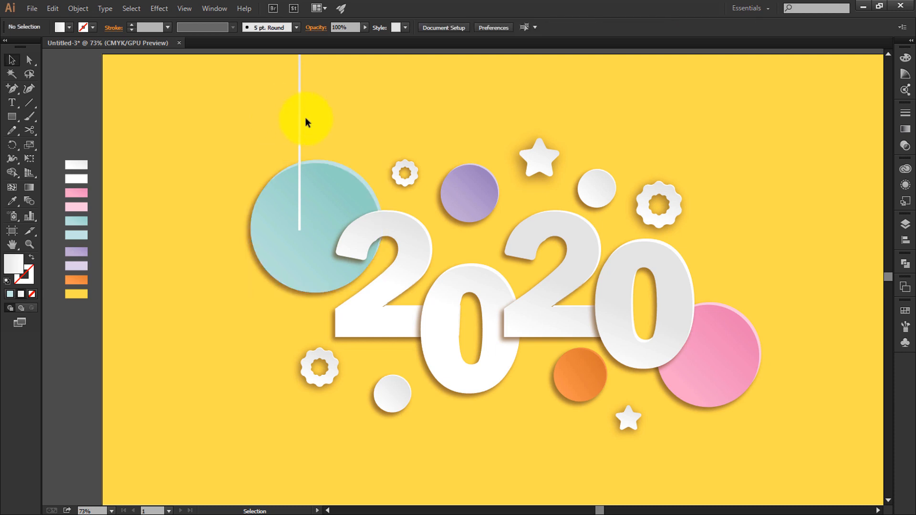
# - Centre the thin strip on the teal circle and bring the digits, circles, gears and stars in front of it
pyautogui.moveTo(299, 120); pyautogui.dragTo(314, 126)
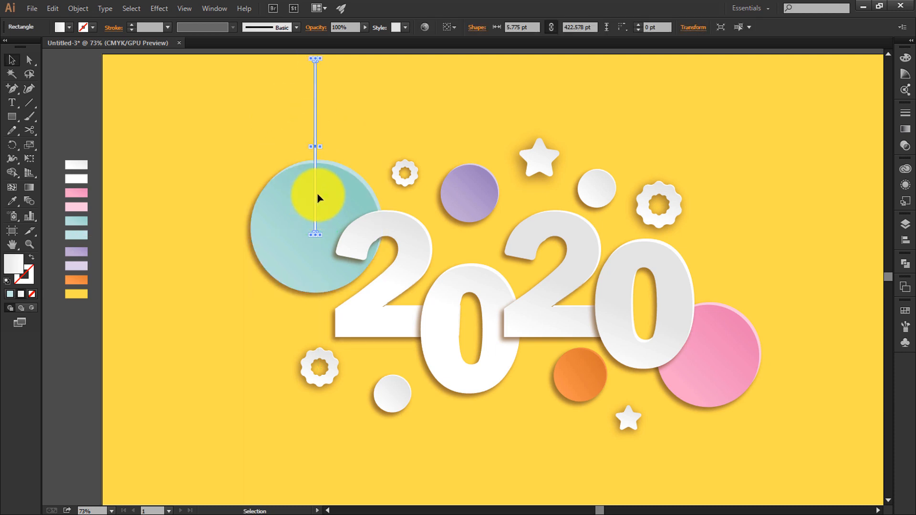
pyautogui.moveTo(222, 253); pyautogui.dragTo(730, 460)
pyautogui.moveTo(400, 140); pyautogui.dragTo(694, 198)
pyautogui.rightClick(638, 196)
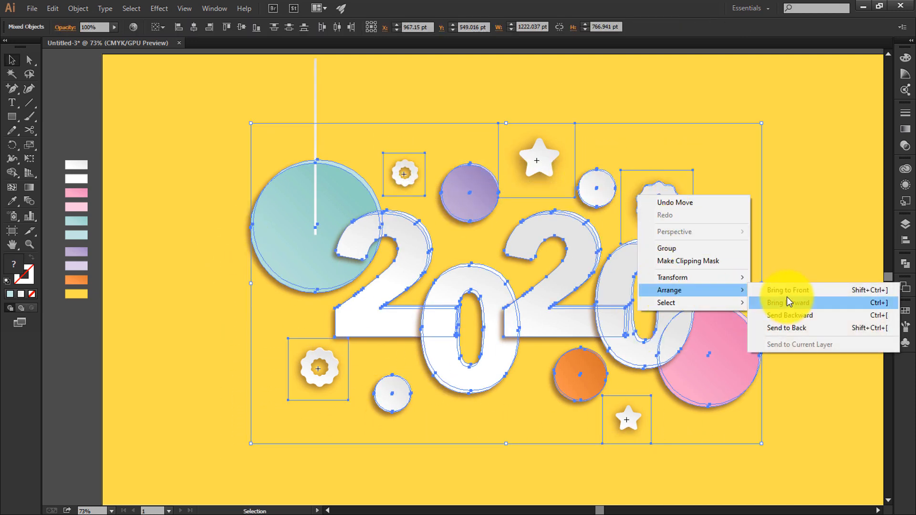
pyautogui.click(787, 298)
pyautogui.click(776, 237)
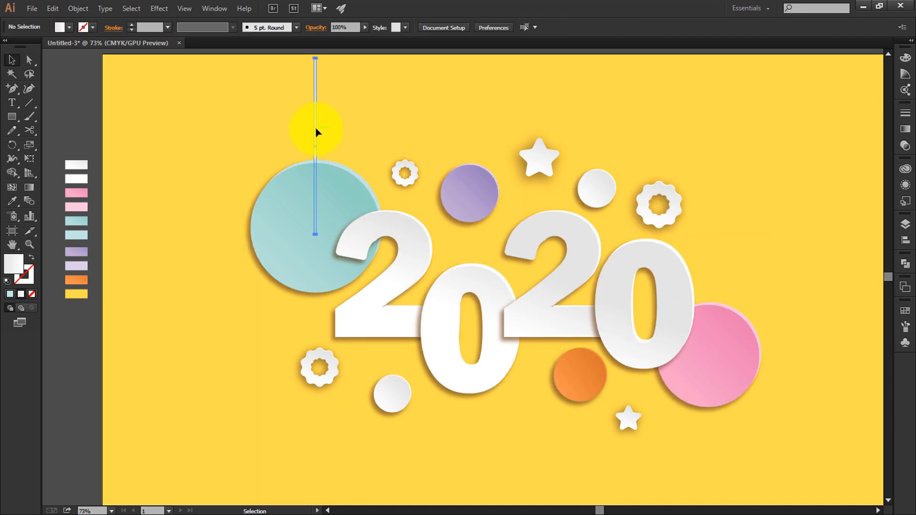
# - Widen the strip above the teal circle to about 9.6 pt and keep it centred on the circle
pyautogui.click(316, 127)
pyautogui.hotkey('ctrl', '+')
pyautogui.hotkey('ctrl', '+')
pyautogui.moveTo(316, 125); pyautogui.dragTo(376, 310)
pyautogui.moveTo(229, 165); pyautogui.dragTo(233, 164)
pyautogui.click(241, 159)
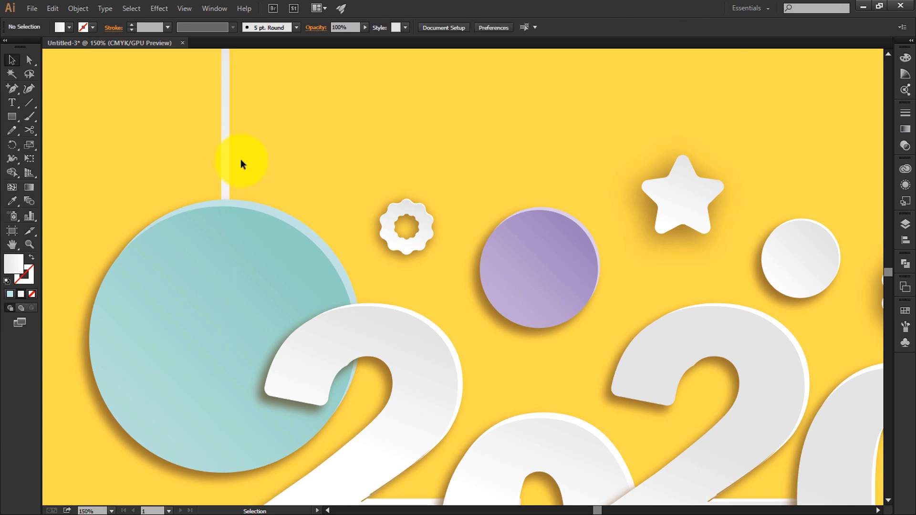
pyautogui.hotkey('ctrl', '0')
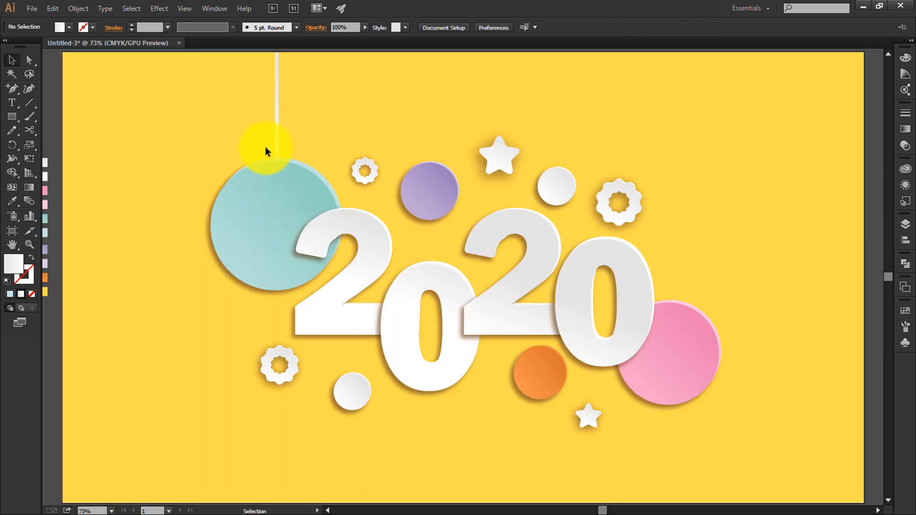
# - Copy the strip above the white circle under the first 2 and lengthen it to about 814 pt to reach that circle
pyautogui.moveTo(275, 137); pyautogui.dragTo(350, 141)
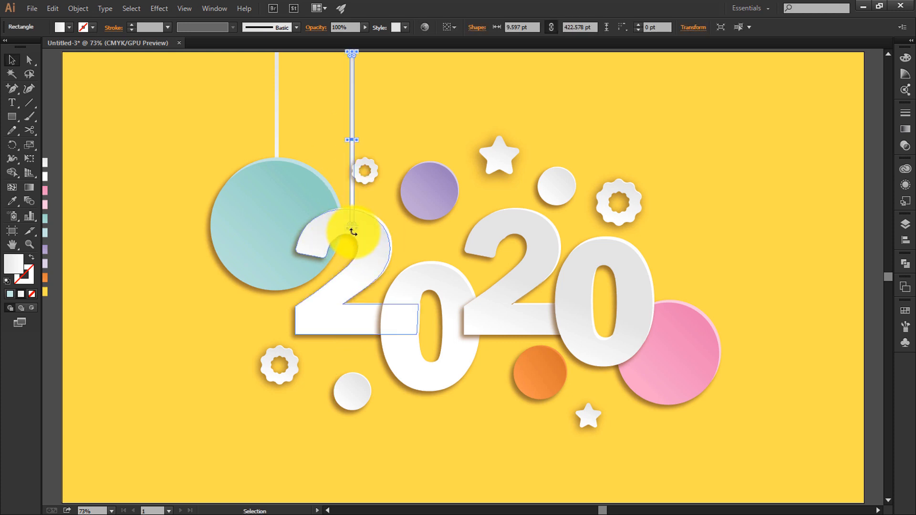
pyautogui.moveTo(352, 228); pyautogui.dragTo(352, 375)
pyautogui.click(364, 142)
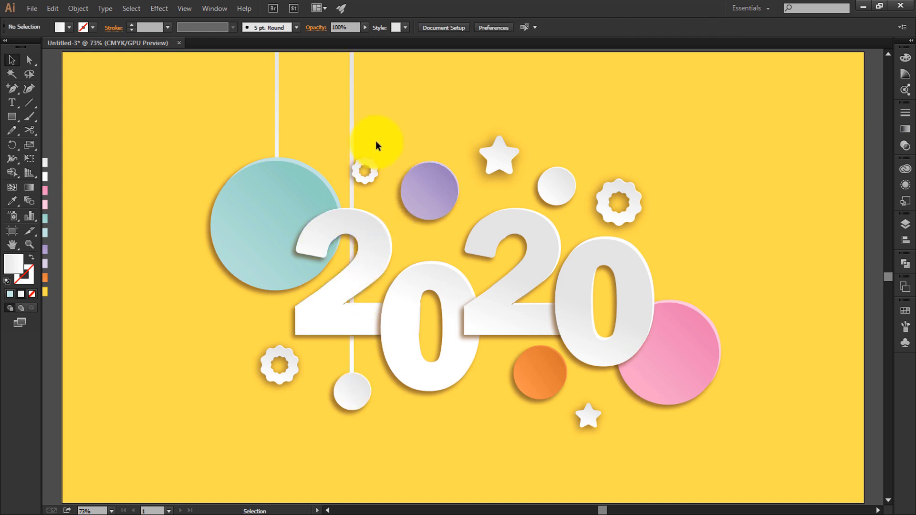
# - Enlarge the small gear beside the second strip slightly, and shift it with the strip and white circle about 50 pt to the left
pyautogui.click(380, 183)
pyautogui.moveTo(386, 194); pyautogui.dragTo(374, 178)
pyautogui.click(390, 112)
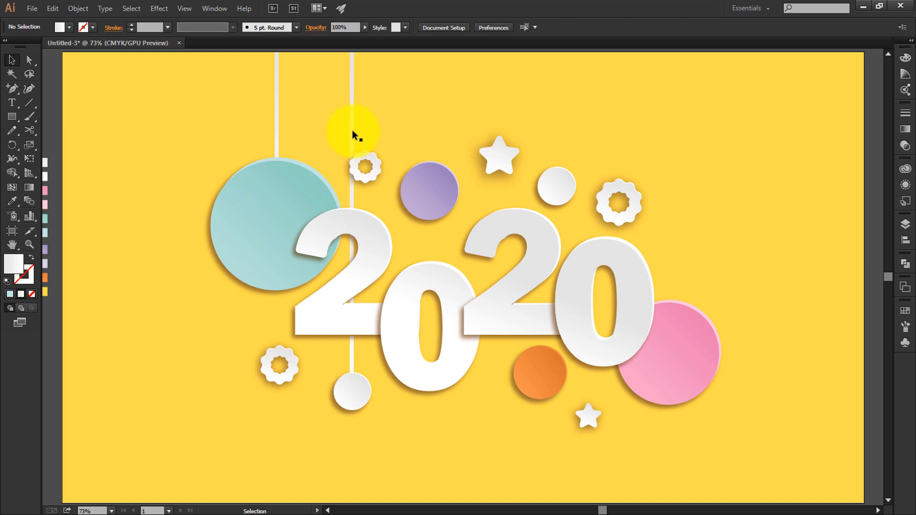
pyautogui.moveTo(354, 390); pyautogui.dragTo(331, 373)
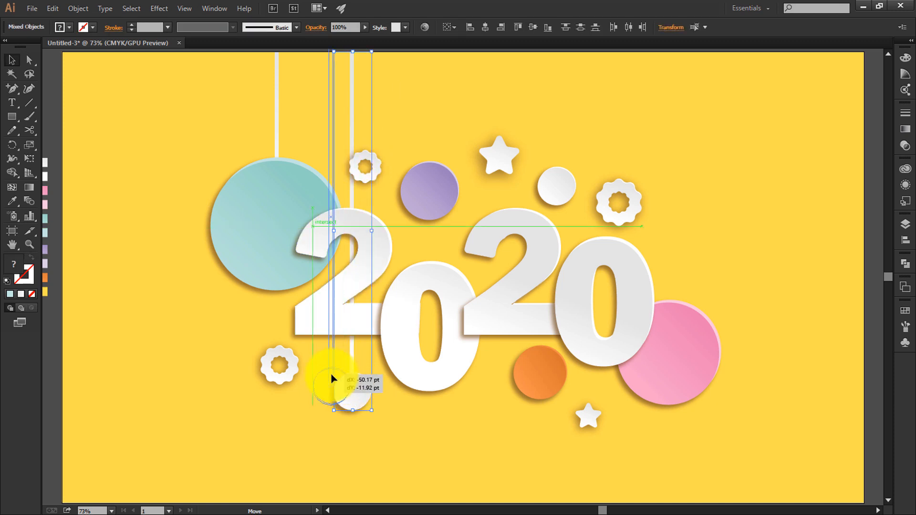
pyautogui.moveTo(375, 157); pyautogui.dragTo(350, 140)
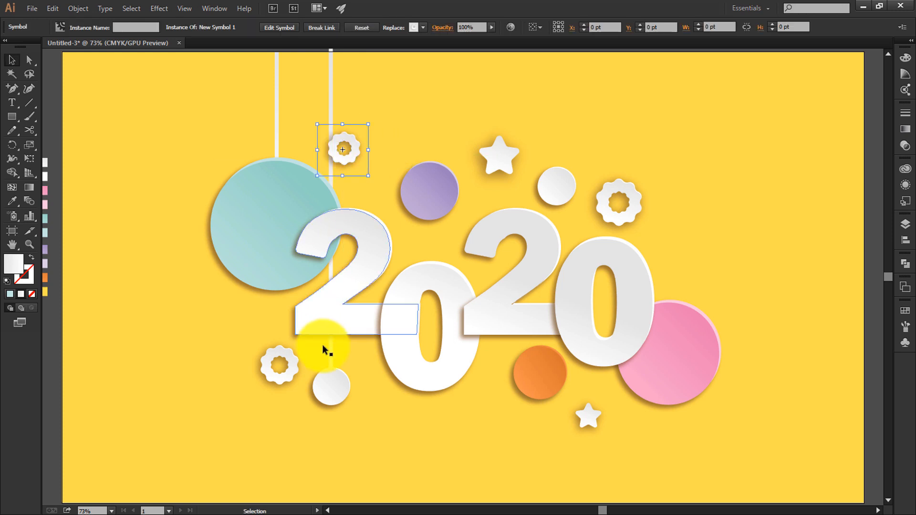
# - Nudge the second strip down until its upper end aligns with the artboard's upper edge
pyautogui.click(326, 98)
pyautogui.click(330, 99)
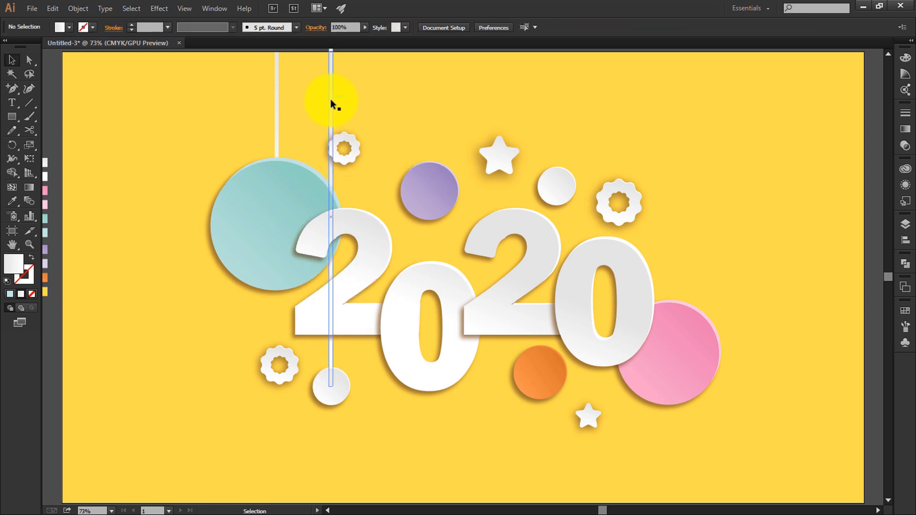
pyautogui.press('Down')
pyautogui.press('Down')
pyautogui.press('Down')
pyautogui.press('Down')
pyautogui.press('Down')
pyautogui.press('Down')
pyautogui.press('Down')
pyautogui.press('Down')
pyautogui.press('Down')
pyautogui.press('Down')
pyautogui.press('Down')
pyautogui.press('Down')
pyautogui.press('Down')
pyautogui.press('Down')
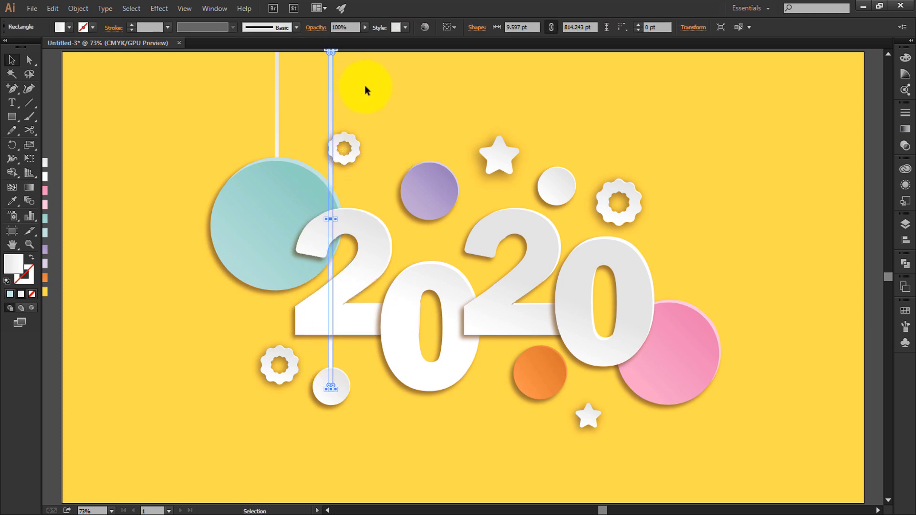
pyautogui.click(361, 86)
pyautogui.moveTo(333, 77); pyautogui.dragTo(333, 75)
pyautogui.click(350, 75)
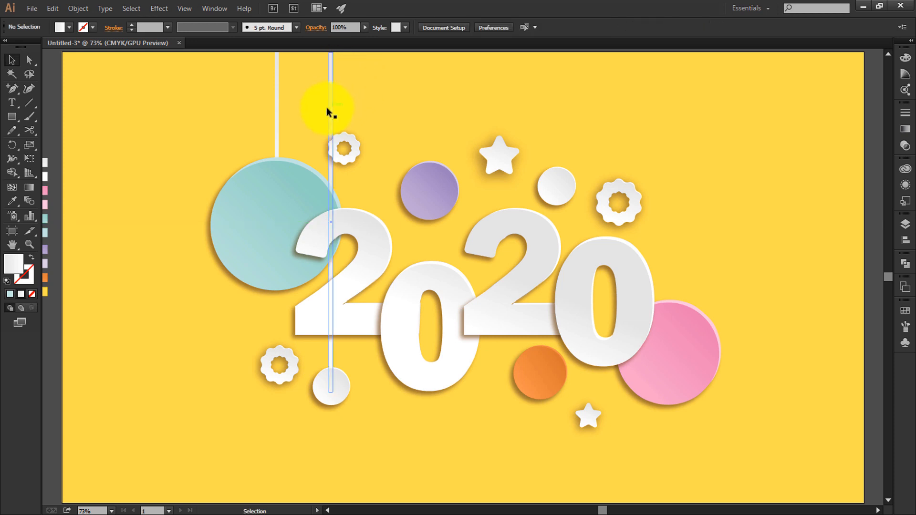
# - Copy the long strip onto the purple circle's centre and shorten it to about 368 pt so it ends behind the circle
pyautogui.moveTo(326, 107); pyautogui.dragTo(427, 108)
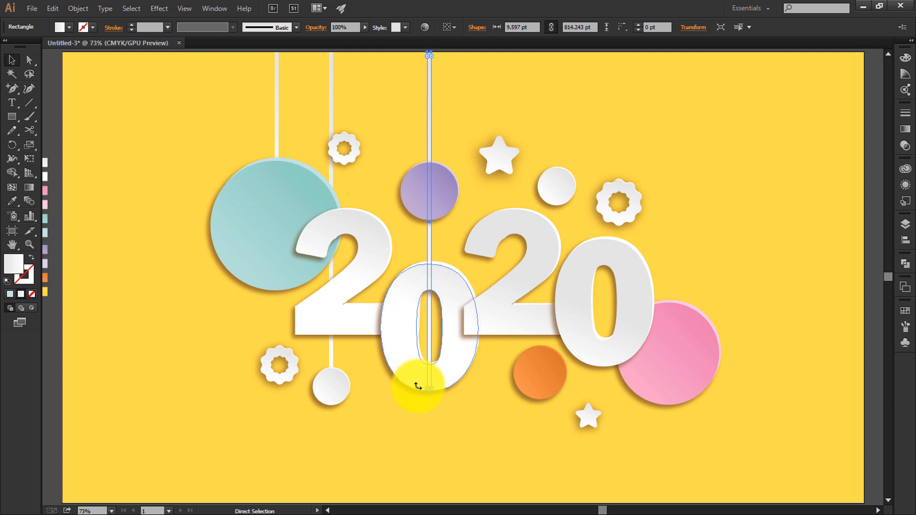
pyautogui.hotkey('ctrl', '+')
pyautogui.hotkey('ctrl', '+')
pyautogui.scroll(-3, 430, 403)
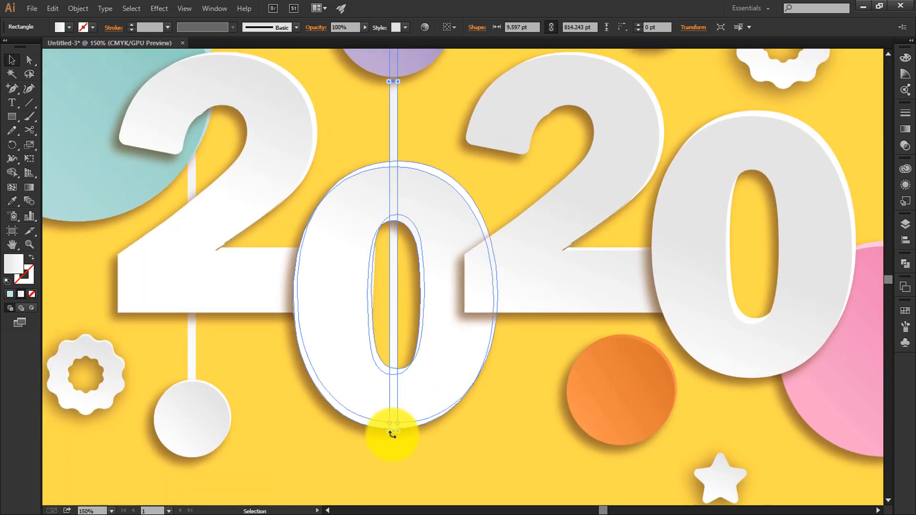
pyautogui.moveTo(393, 431); pyautogui.dragTo(392, 47)
pyautogui.hotkey('ctrl', '-')
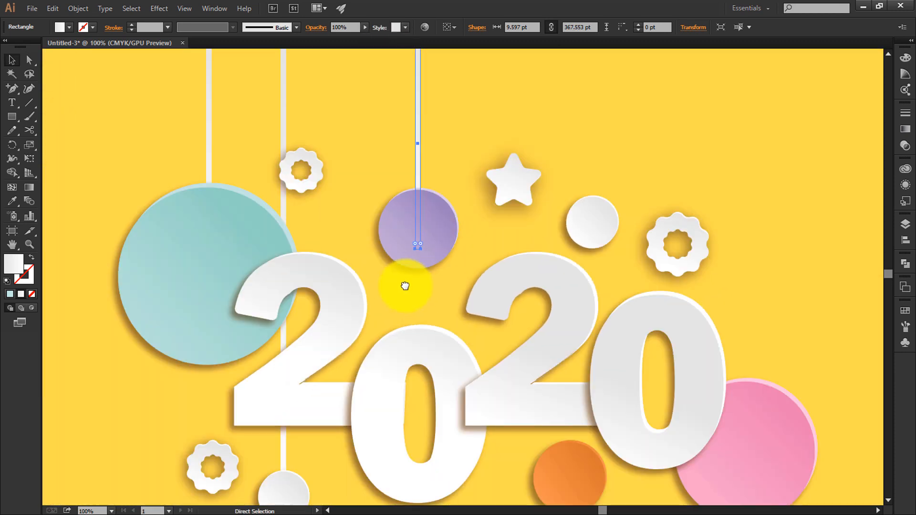
# - Add a longer copy of the strip just right of the purple circle's strip, with a smaller star copy about 133 pt wide at its end
pyautogui.moveTo(416, 170); pyautogui.dragTo(450, 178)
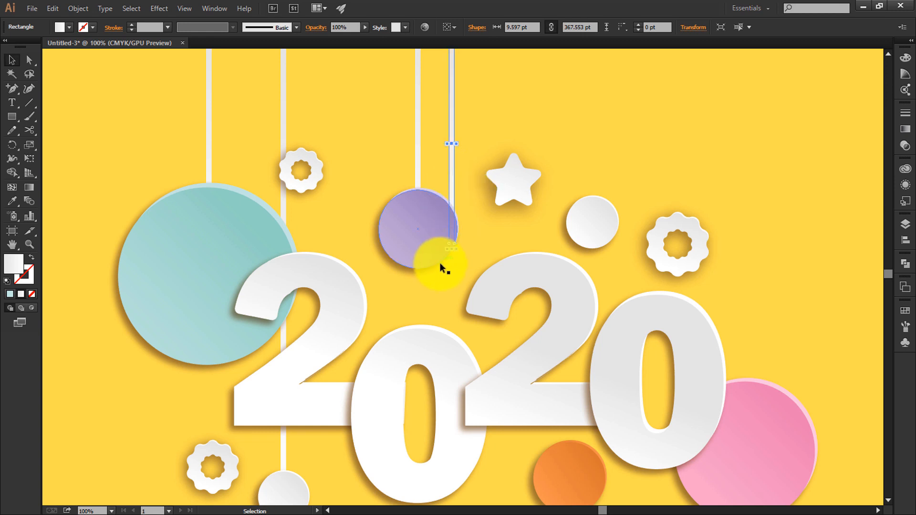
pyautogui.moveTo(450, 248); pyautogui.dragTo(451, 279)
pyautogui.click(520, 190)
pyautogui.moveTo(479, 247); pyautogui.dragTo(458, 297)
pyautogui.moveTo(503, 245); pyautogui.dragTo(486, 258)
pyautogui.moveTo(451, 289); pyautogui.dragTo(453, 282)
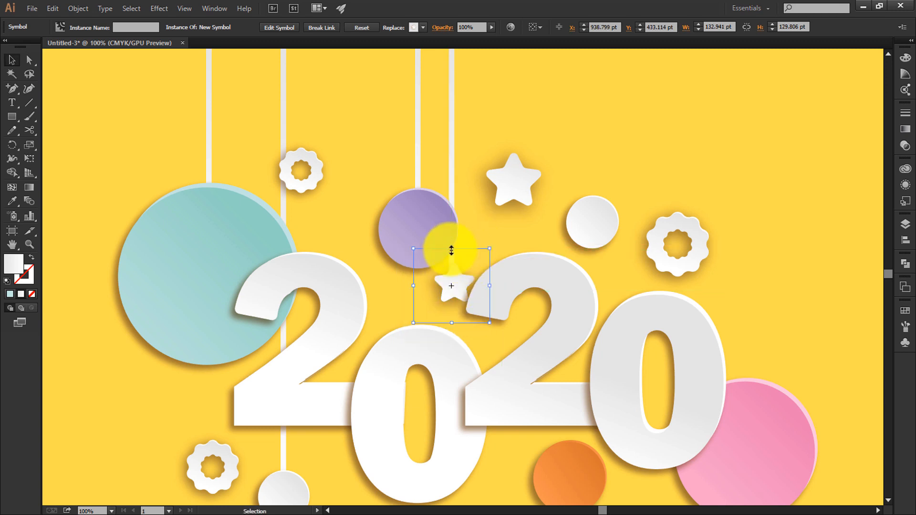
# - Shift the purple circle, the small star and their two strips slightly to the left
pyautogui.moveTo(469, 127); pyautogui.dragTo(417, 241)
pyautogui.click(508, 237)
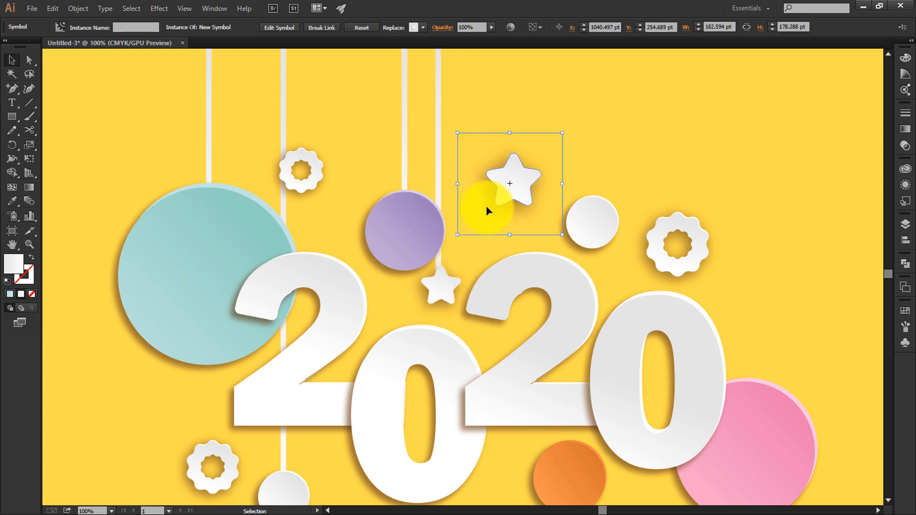
# - Copy the purple circle's strip onto the large star's centre and shorten it to about 251 pt so it ends behind the star
pyautogui.moveTo(408, 140); pyautogui.dragTo(517, 142)
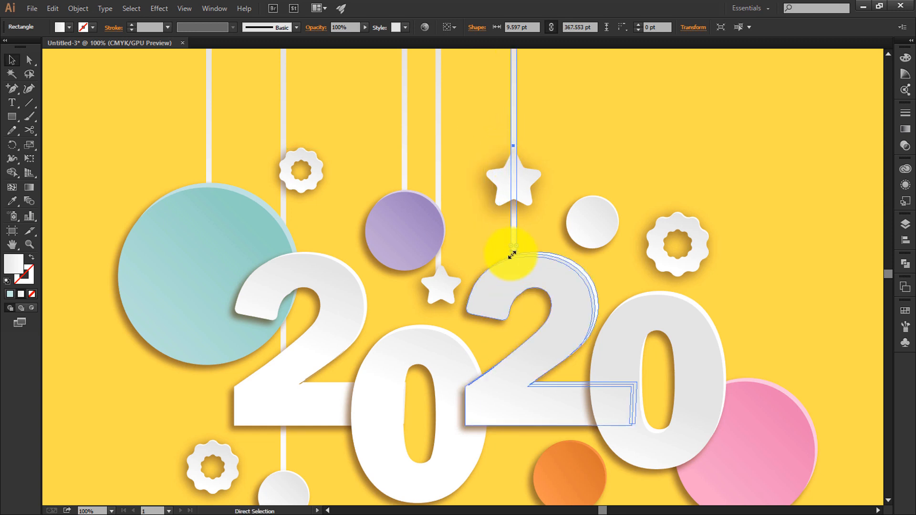
pyautogui.scroll(3, 512, 253)
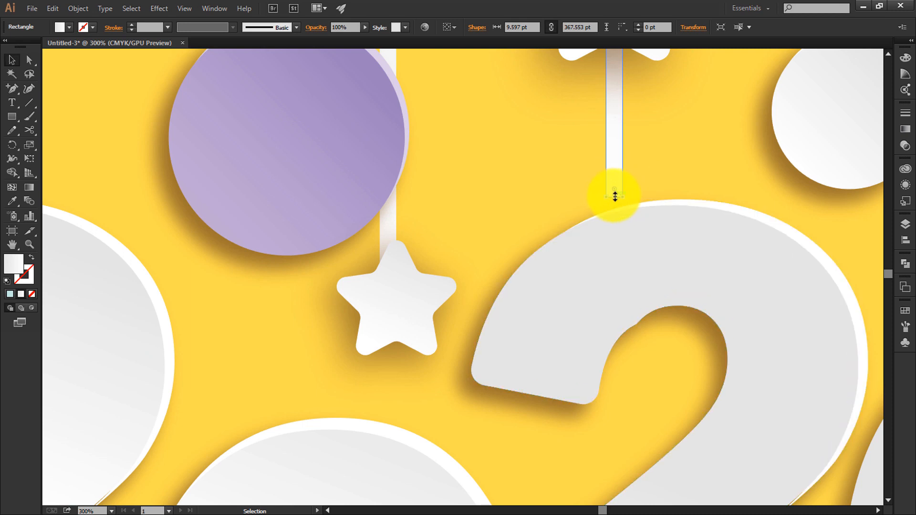
pyautogui.moveTo(615, 197); pyautogui.dragTo(620, 78)
pyautogui.scroll(5, 618, 81)
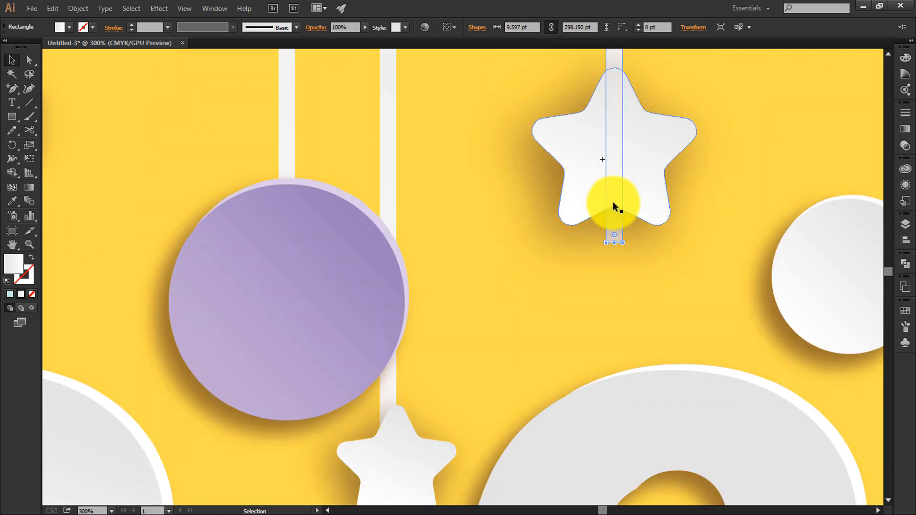
pyautogui.moveTo(616, 243); pyautogui.dragTo(609, 159)
pyautogui.hotkey('ctrl', '0')
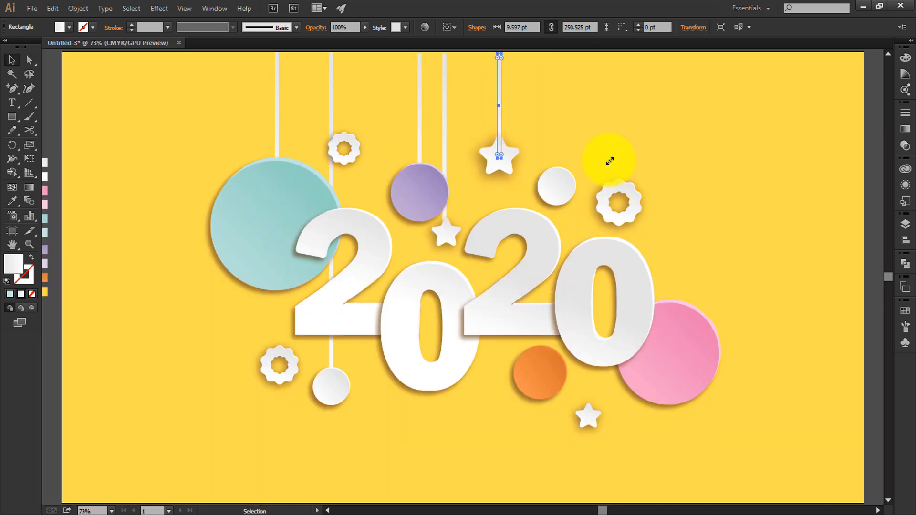
pyautogui.click(514, 125)
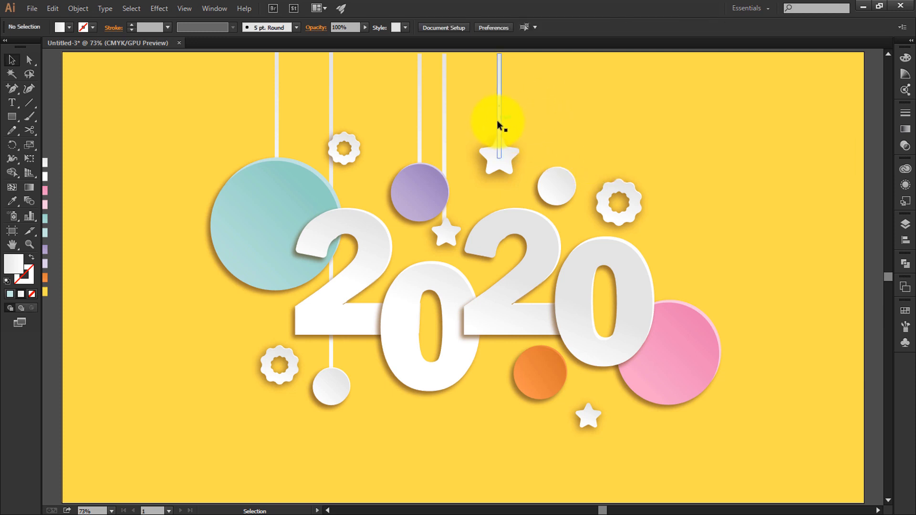
# - Place four copies of the star's strip in line with the white circle, the large gear, the pink circle and the orange circle
pyautogui.moveTo(499, 120); pyautogui.dragTo(552, 118)
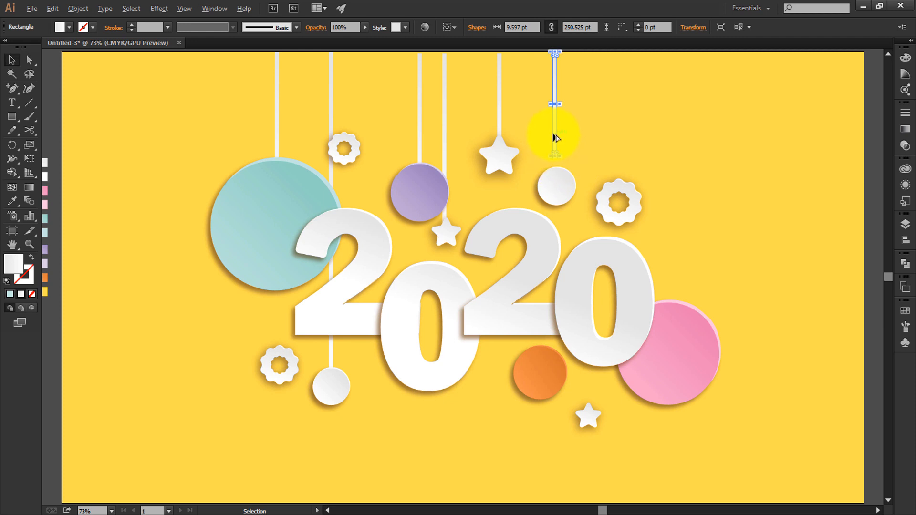
pyautogui.moveTo(558, 136); pyautogui.dragTo(615, 139)
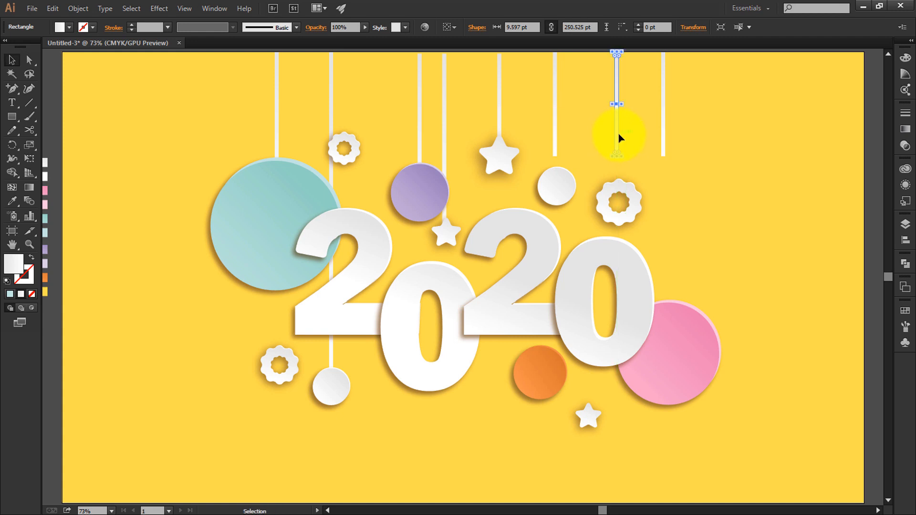
pyautogui.moveTo(555, 135); pyautogui.dragTo(541, 136)
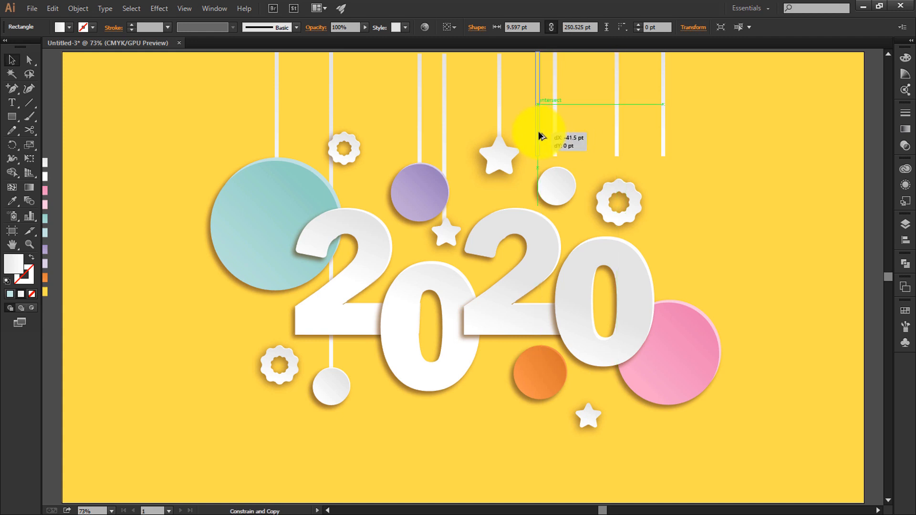
pyautogui.hotkey('ctrl', '+')
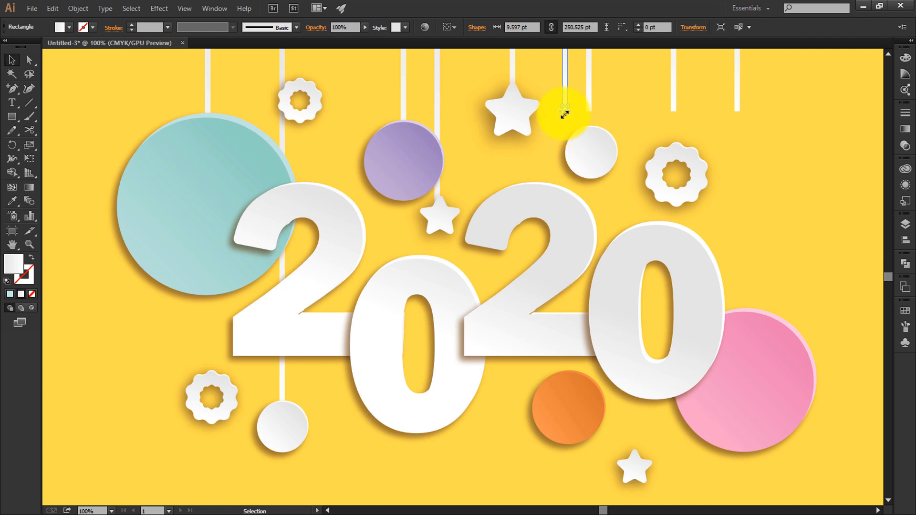
pyautogui.moveTo(565, 111); pyautogui.dragTo(542, 394)
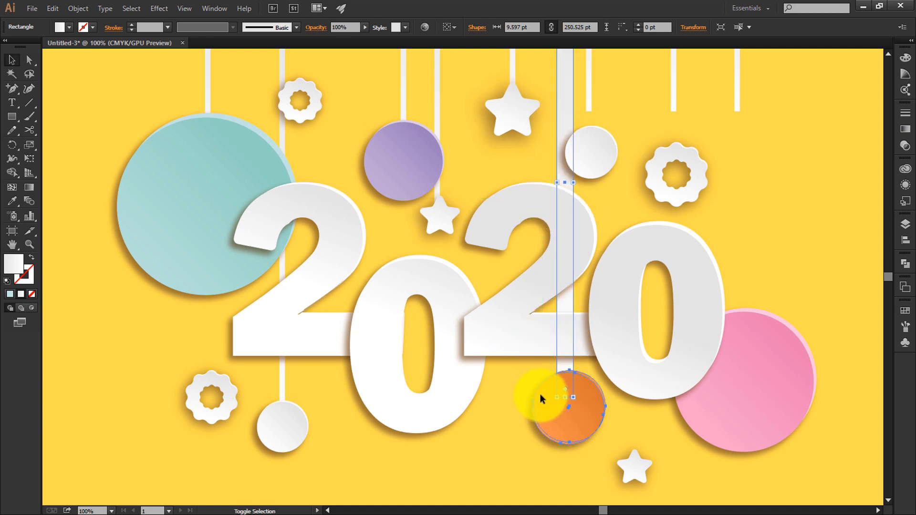
pyautogui.keyDown('shift'); pyautogui.click(542, 395); pyautogui.keyUp('shift')
pyautogui.hotkey('ctrl', 'z')
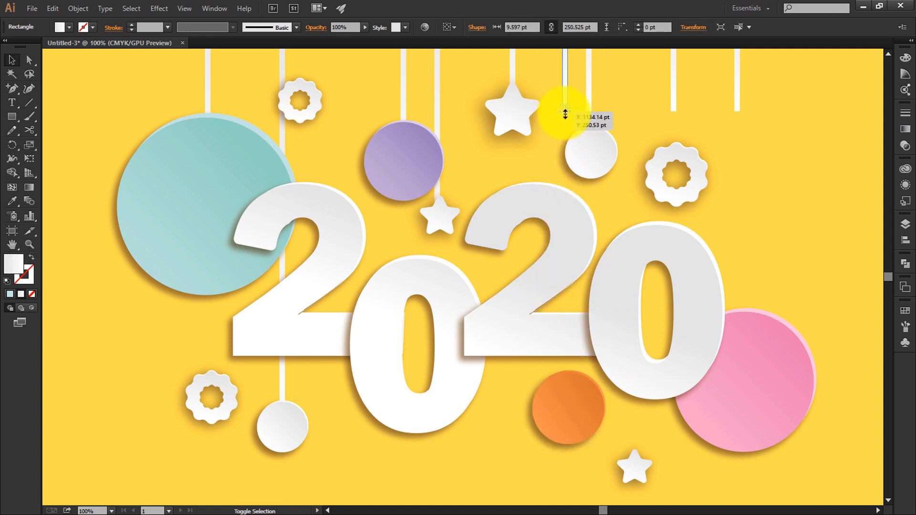
# - Lengthen the orange circle's strip to about 758 pt, and extend the strips above the white circle and the large gear down to them
pyautogui.moveTo(565, 115); pyautogui.dragTo(561, 402)
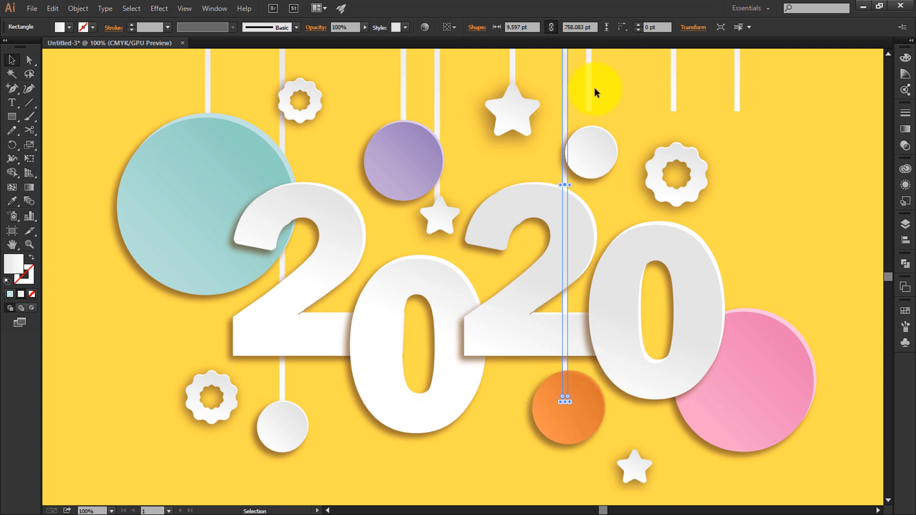
pyautogui.click(590, 95)
pyautogui.moveTo(589, 111); pyautogui.dragTo(589, 127)
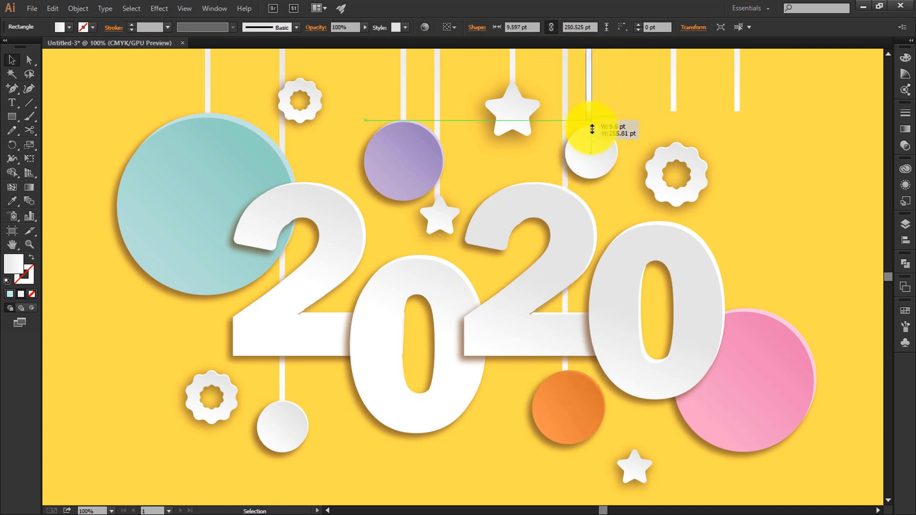
pyautogui.click(673, 98)
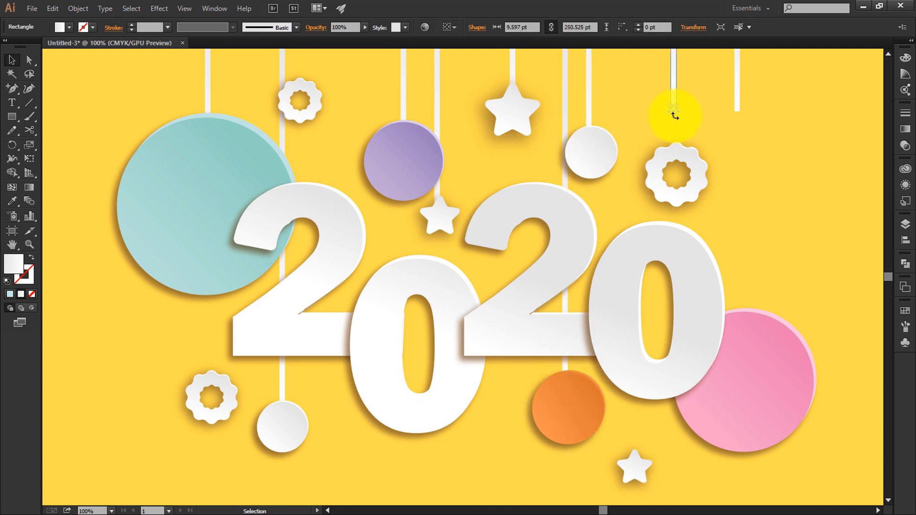
pyautogui.moveTo(674, 114); pyautogui.dragTo(674, 150)
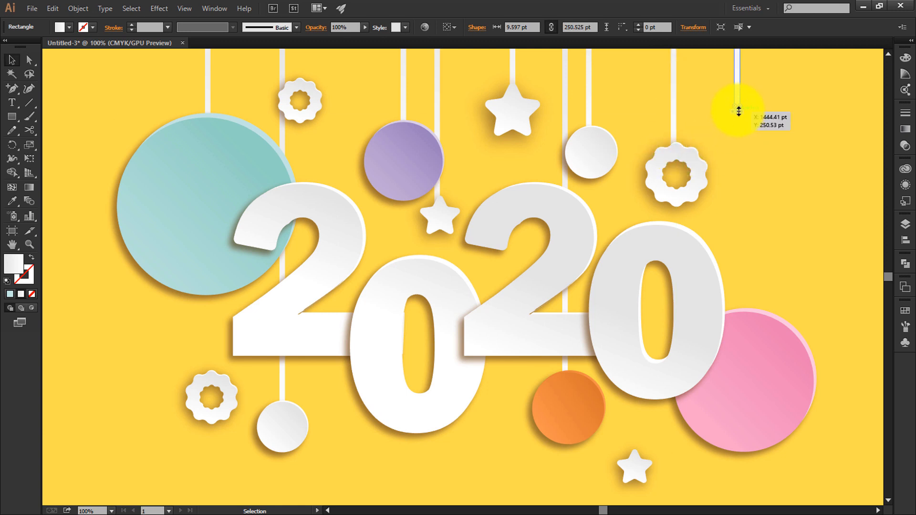
# - Lengthen the last strip to about 743 pt so it ends behind the pink circle, and nudge it right towards the circle's centre
pyautogui.moveTo(739, 111); pyautogui.dragTo(748, 384)
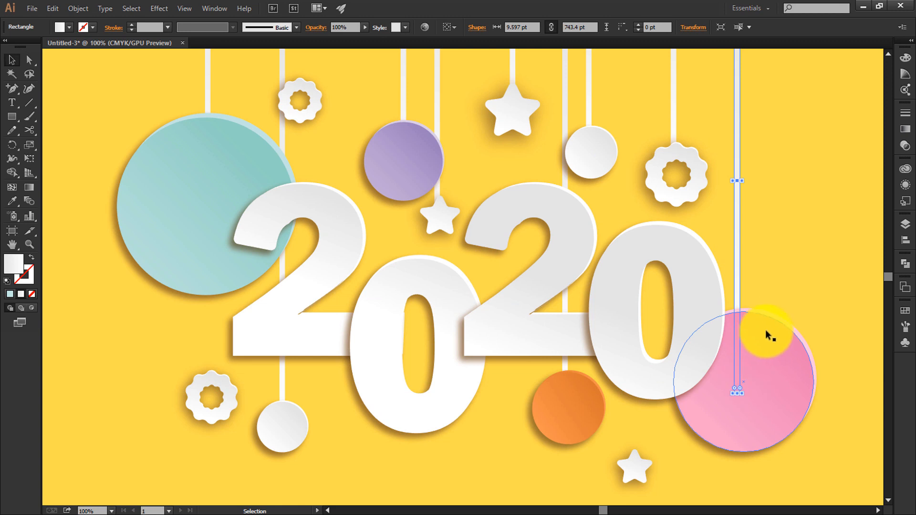
pyautogui.press('Right')
pyautogui.press('Right')
pyautogui.press('Right')
pyautogui.press('Right')
pyautogui.press('Right')
pyautogui.press('Right')
pyautogui.press('Right')
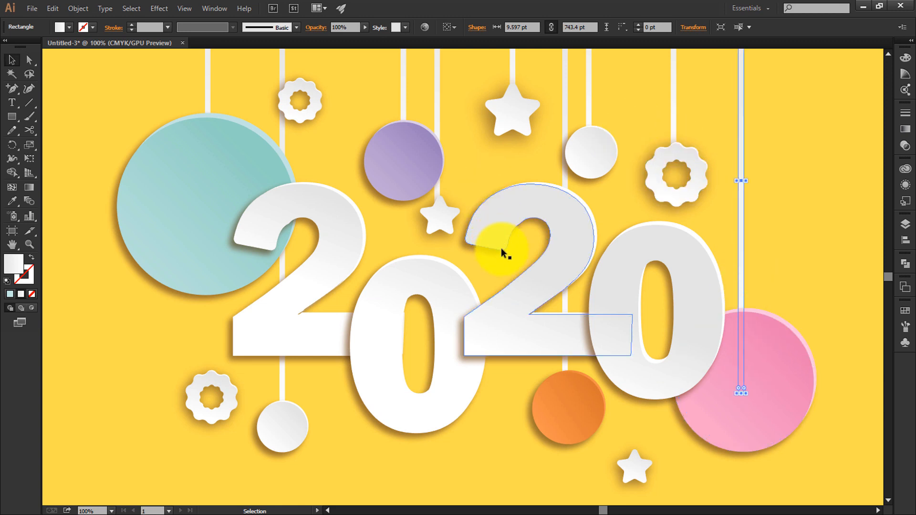
# - Nudge the large star's strip up so its upper end meets the artboard's upper edge
pyautogui.scroll(-2, 501, 252)
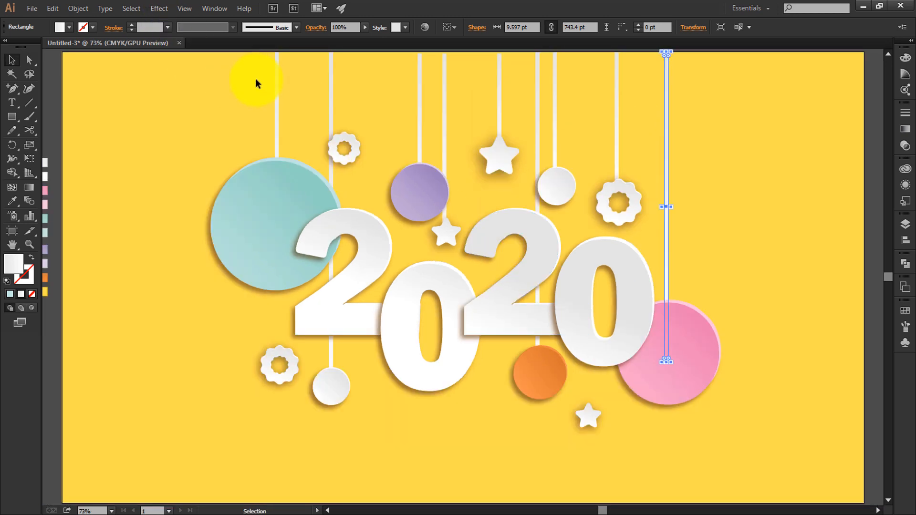
pyautogui.click(497, 81)
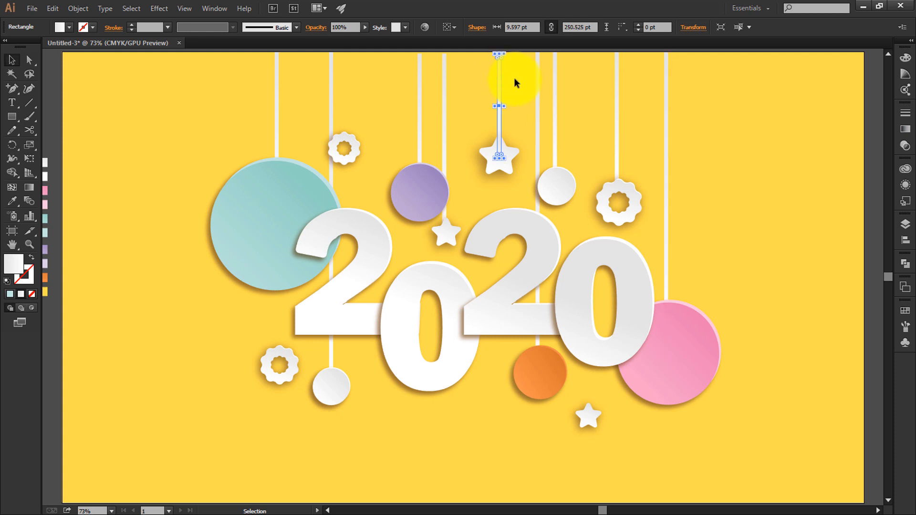
pyautogui.click(747, 125)
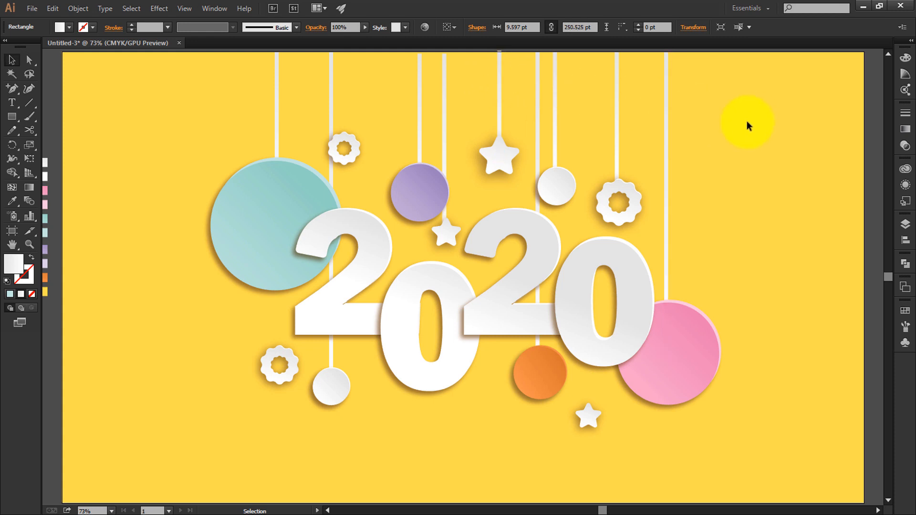
pyautogui.click(501, 83)
# - Try a drop shadow on all the hanging strips and undo it
pyautogui.moveTo(759, 90); pyautogui.dragTo(676, 109)
pyautogui.click(224, 72)
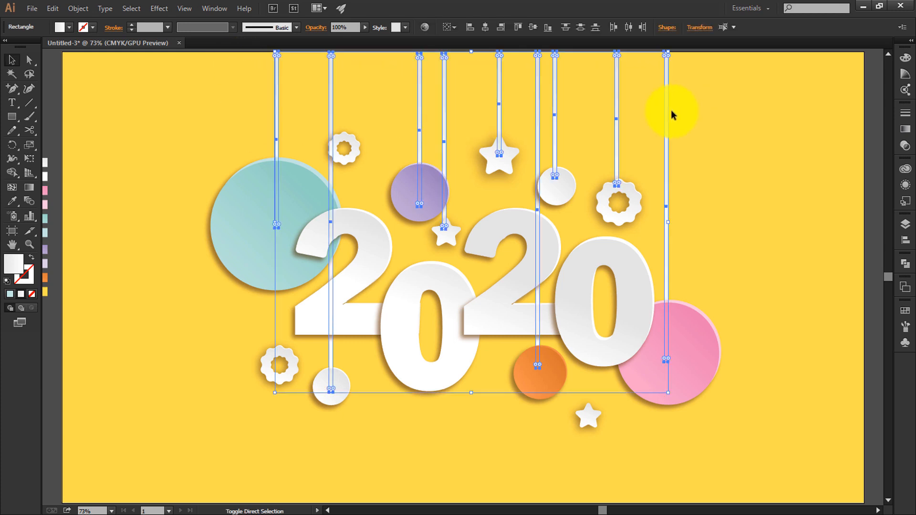
pyautogui.click(725, 133)
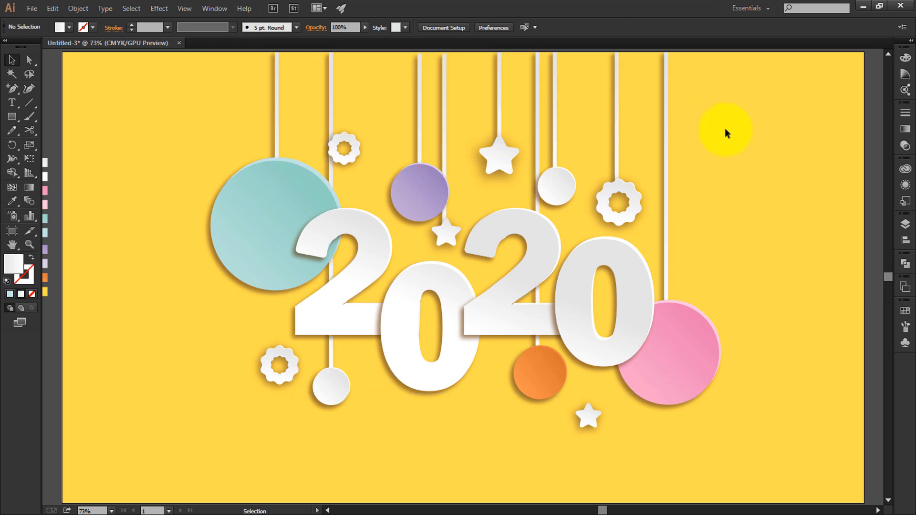
pyautogui.hotkey('ctrl', 'z')
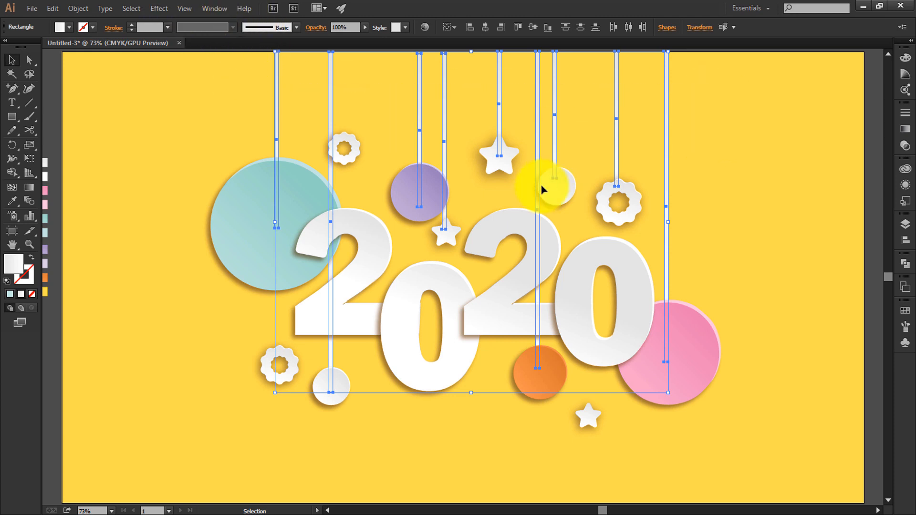
# - Apply a Multiply drop shadow to all strips with 35% opacity, -2 pt X offset, 2 pt Y offset and 4 pt blur
pyautogui.click(714, 167)
pyautogui.moveTo(192, 109); pyautogui.dragTo(338, 143)
pyautogui.moveTo(207, 94); pyautogui.dragTo(673, 117)
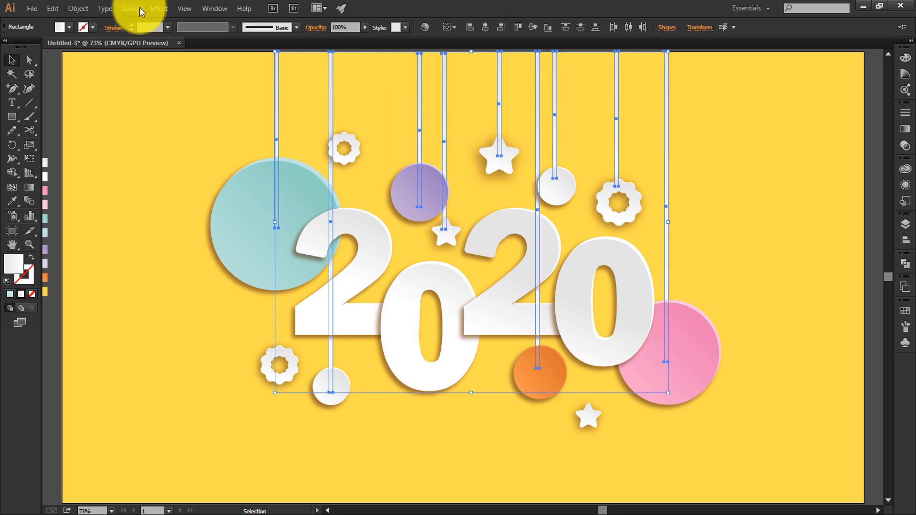
pyautogui.click(159, 8)
pyautogui.moveTo(191, 142)
pyautogui.click(313, 140)
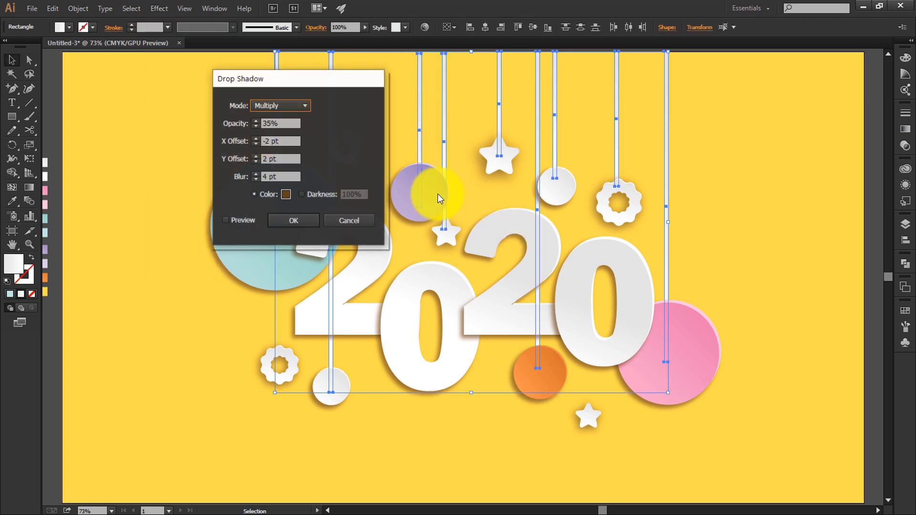
pyautogui.click(282, 221)
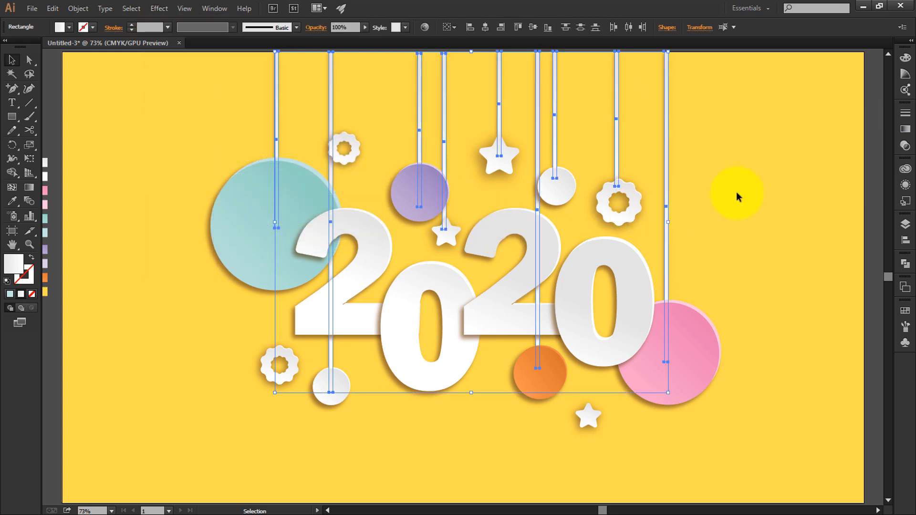
pyautogui.click(758, 187)
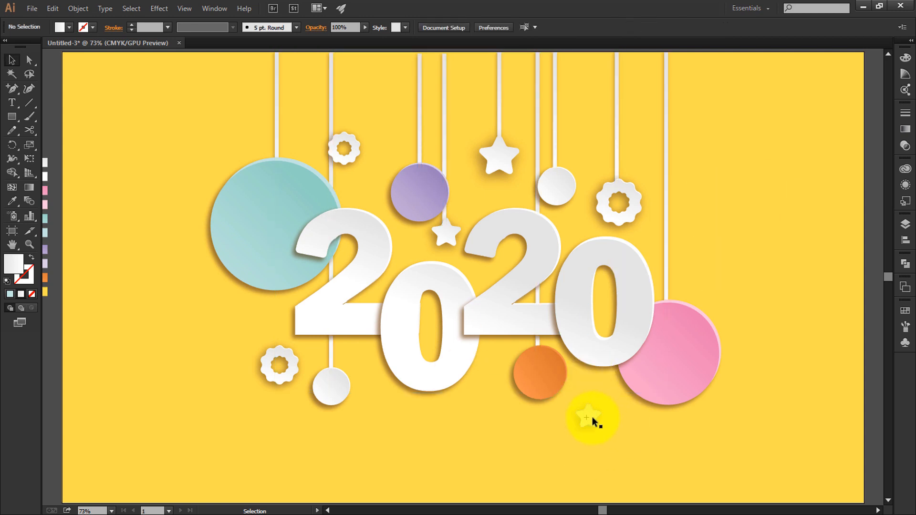
# - Move the small star beside the orange circle slightly up, and scale the digits, ornaments and strips down together around their centre
pyautogui.moveTo(592, 417); pyautogui.dragTo(594, 403)
pyautogui.click(751, 332)
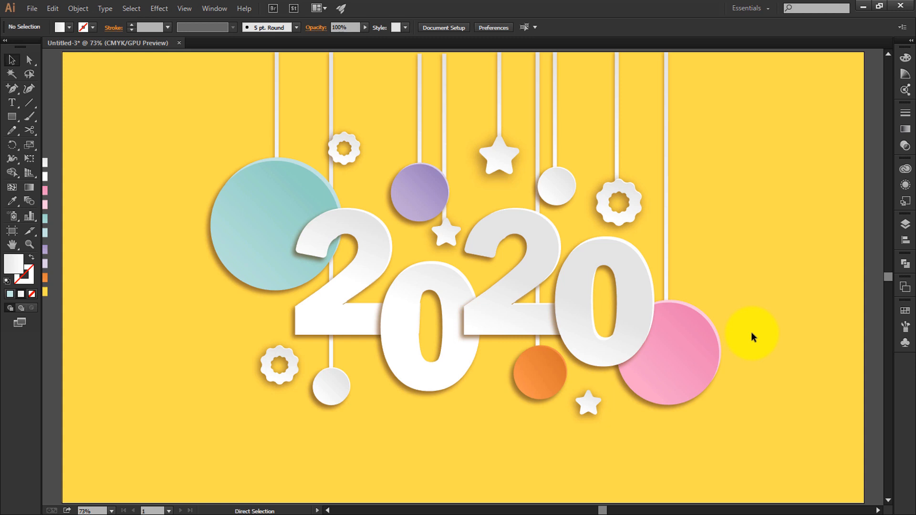
pyautogui.hotkey('ctrl', '-')
pyautogui.hotkey('ctrl', '-')
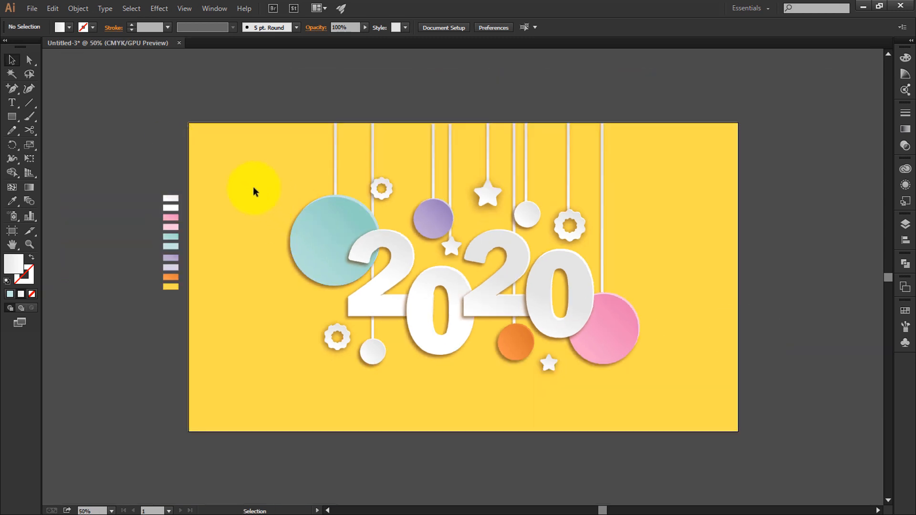
pyautogui.moveTo(250, 180); pyautogui.dragTo(647, 270)
pyautogui.click(647, 270)
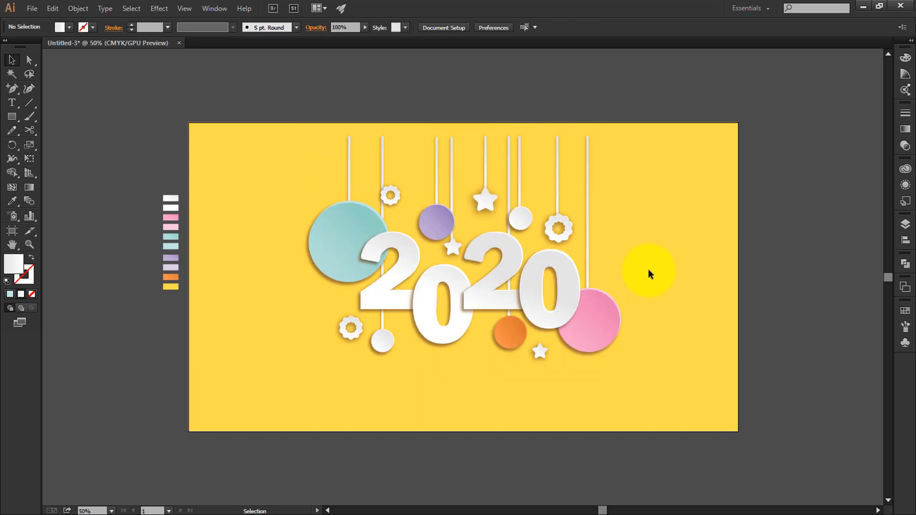
# - Stretch all the hanging strips upward together until they reach the artboard's upper edge
pyautogui.moveTo(603, 158); pyautogui.dragTo(602, 158)
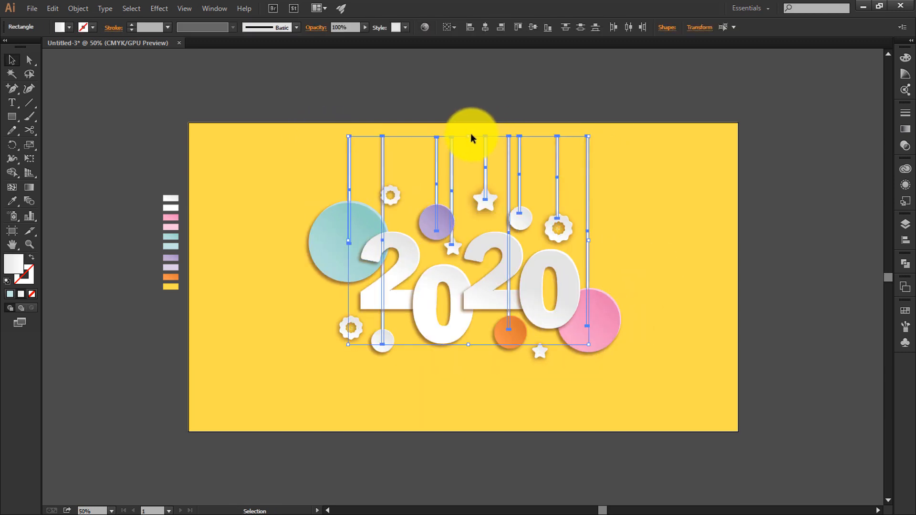
pyautogui.moveTo(469, 136); pyautogui.dragTo(471, 123)
pyautogui.click(685, 219)
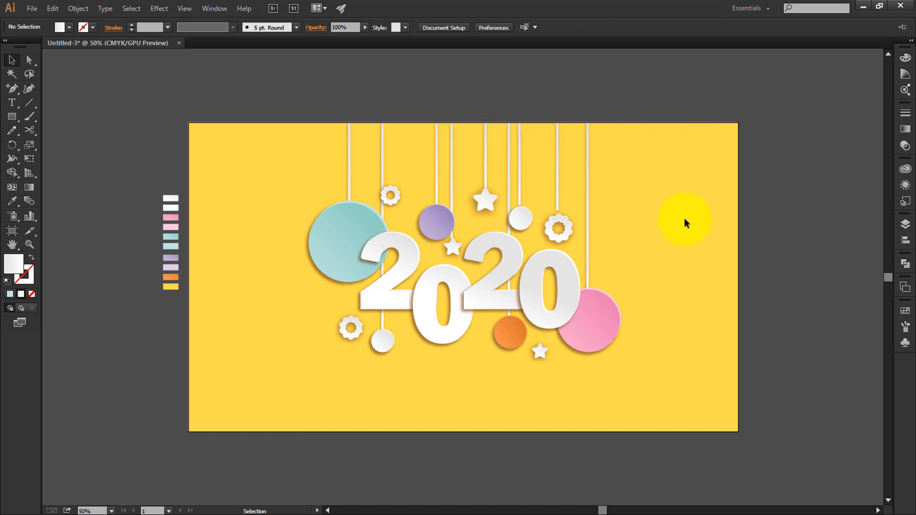
# - Add the text "HAPPY NEW YEAR" below the artwork in 12 pt Franklin Gothic Heavy and select it as an object
pyautogui.click(12, 102)
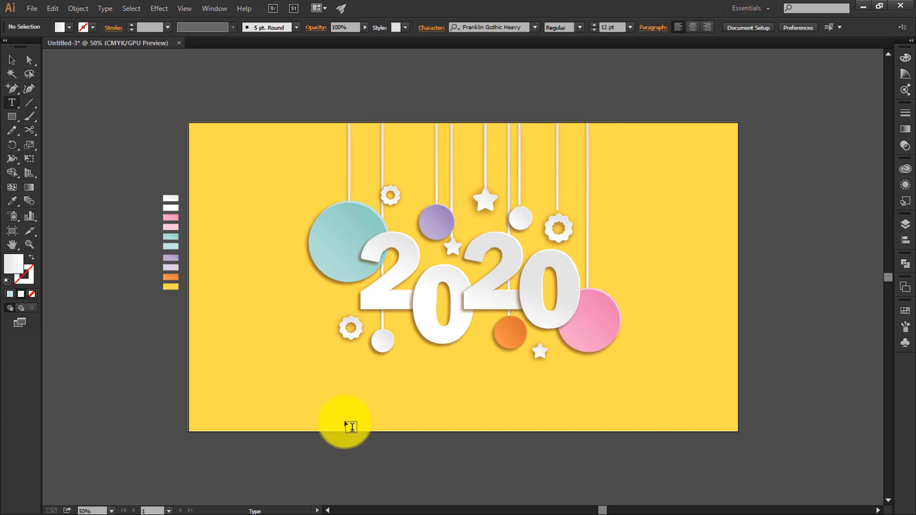
pyautogui.click(348, 382)
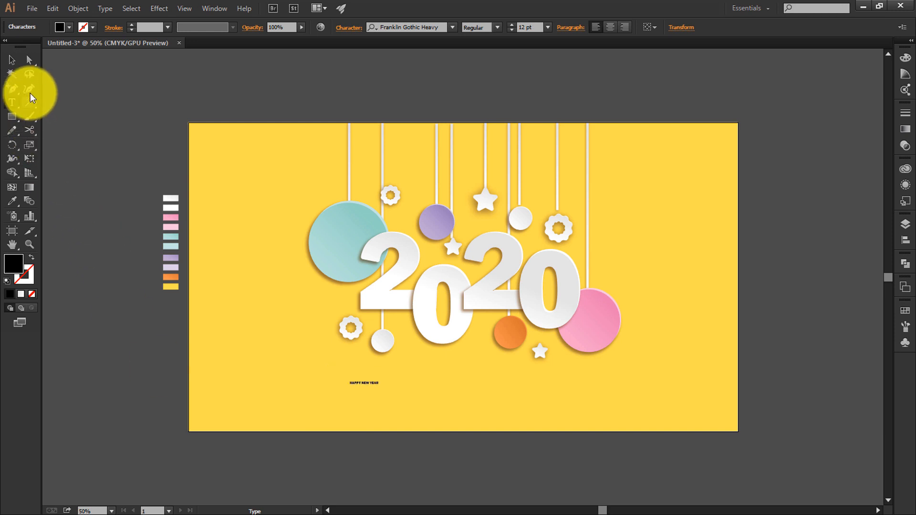
pyautogui.click(12, 60)
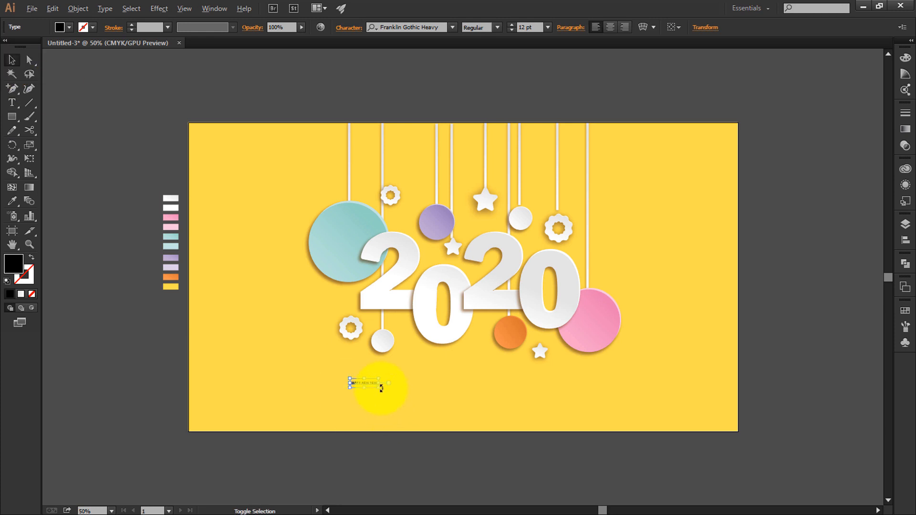
# - Enlarge the greeting text to about 82.55 pt in Franklin Gothic Heavy with narrower proportions, and centre it below the digits
pyautogui.moveTo(380, 387); pyautogui.dragTo(478, 400)
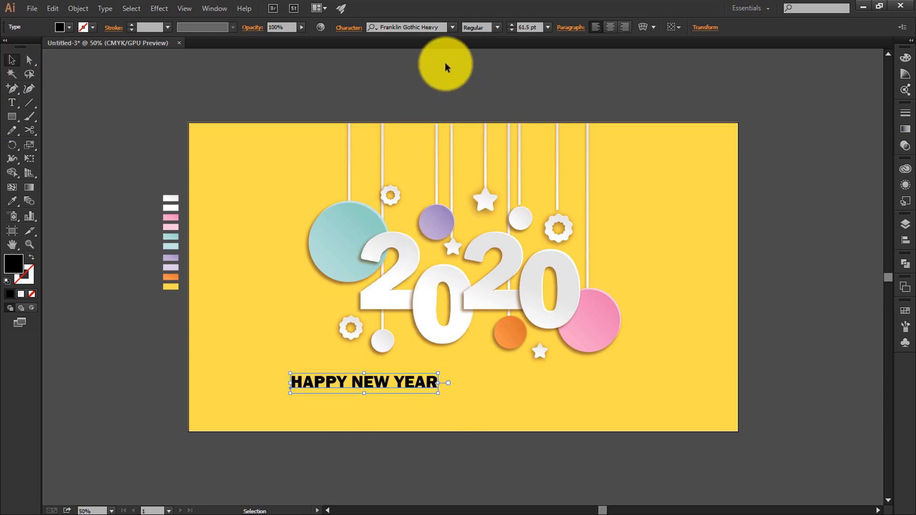
pyautogui.click(429, 27)
pyautogui.write('Franklin')
pyautogui.press('Return')
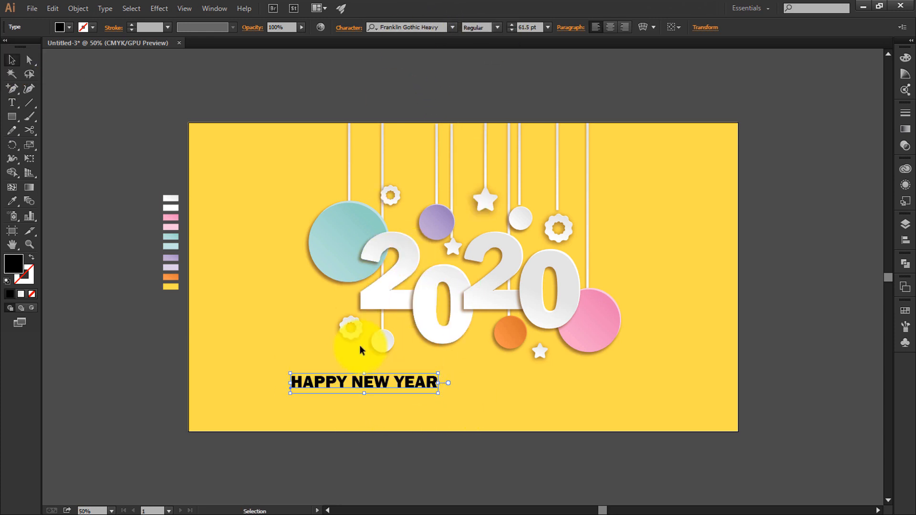
pyautogui.moveTo(367, 372); pyautogui.dragTo(493, 373)
# - Shift the greeting text slightly to the left and fill it with white
pyautogui.press('i')
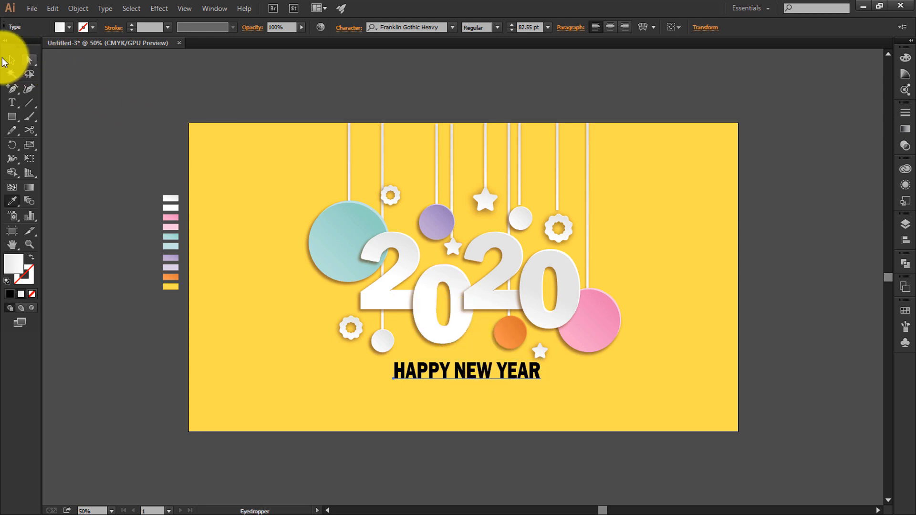
pyautogui.click(9, 60)
pyautogui.moveTo(426, 368); pyautogui.dragTo(423, 367)
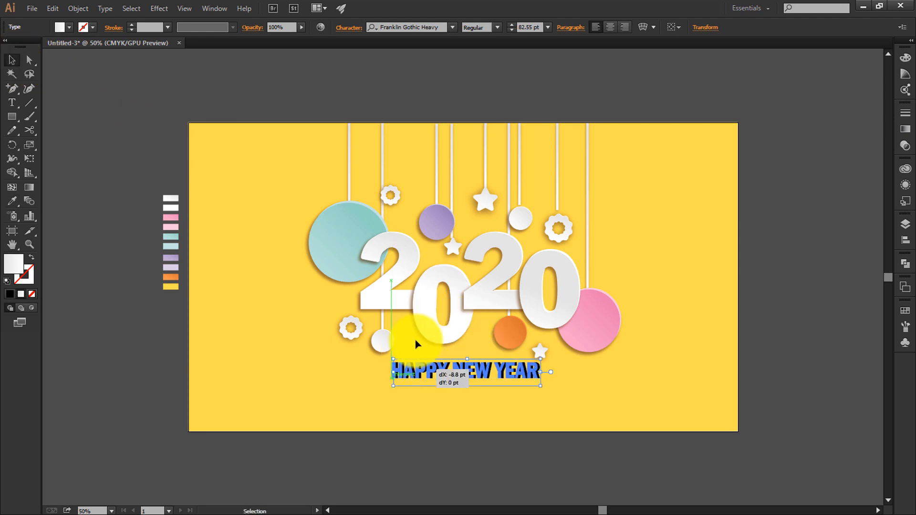
pyautogui.click(69, 27)
pyautogui.click(24, 47)
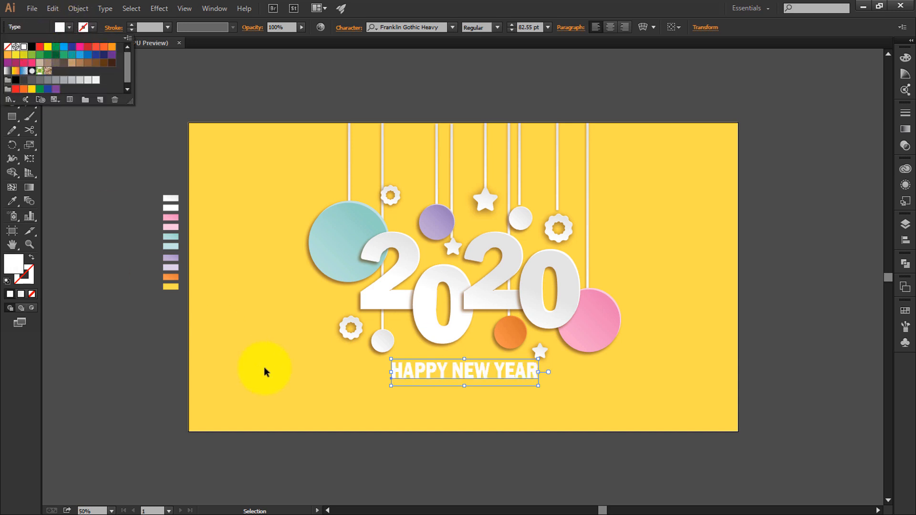
pyautogui.click(262, 368)
# - Apply the last used drop shadow effect to the greeting text
pyautogui.click(494, 373)
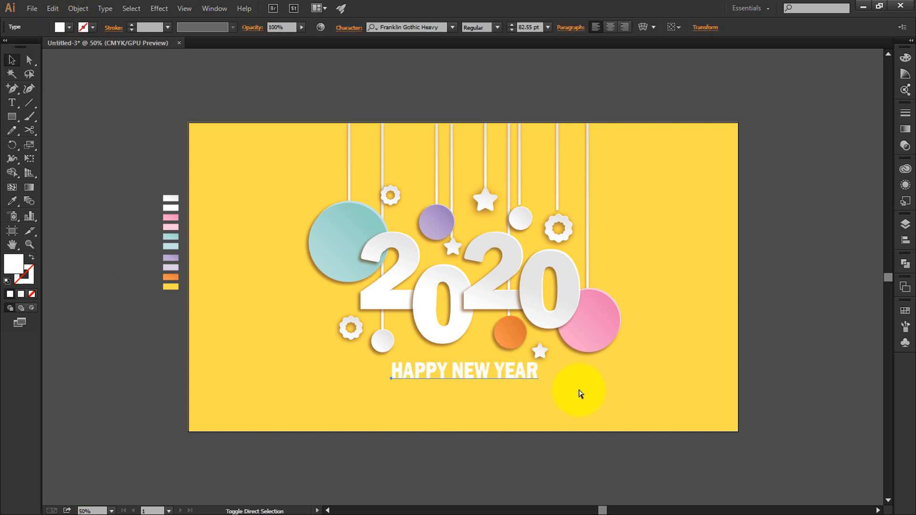
pyautogui.hotkey('ctrl', 'shift', 'e')
pyautogui.click(580, 392)
# - Widen the greeting text slightly, re-centre it a little lower beneath the digits, and deselect it
pyautogui.click(481, 373)
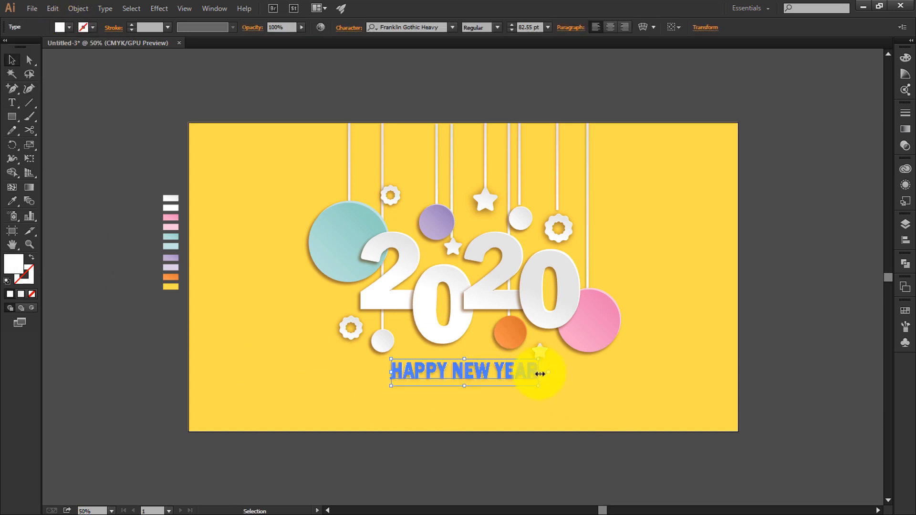
pyautogui.moveTo(539, 372); pyautogui.dragTo(500, 374)
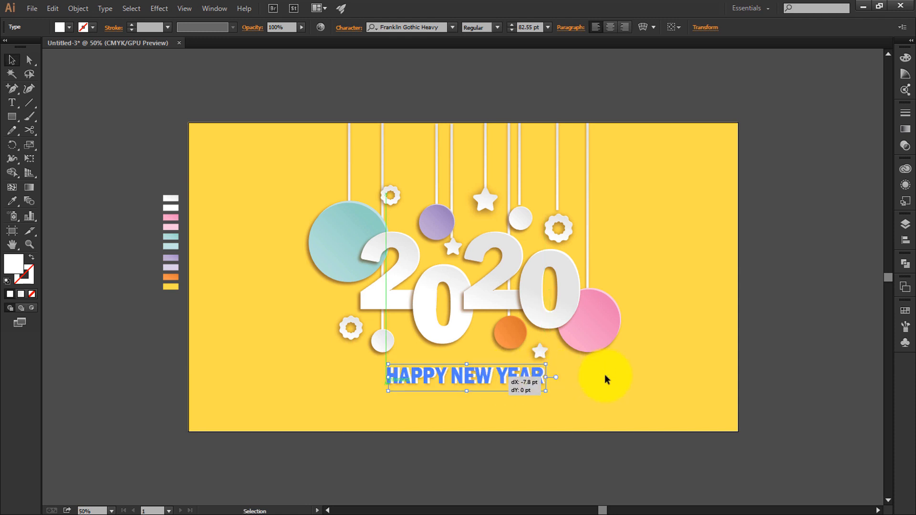
pyautogui.click(671, 477)
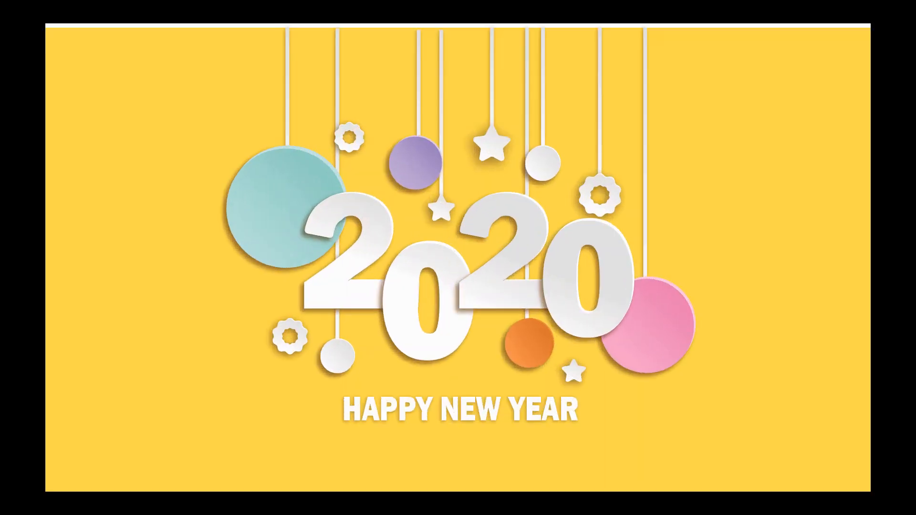